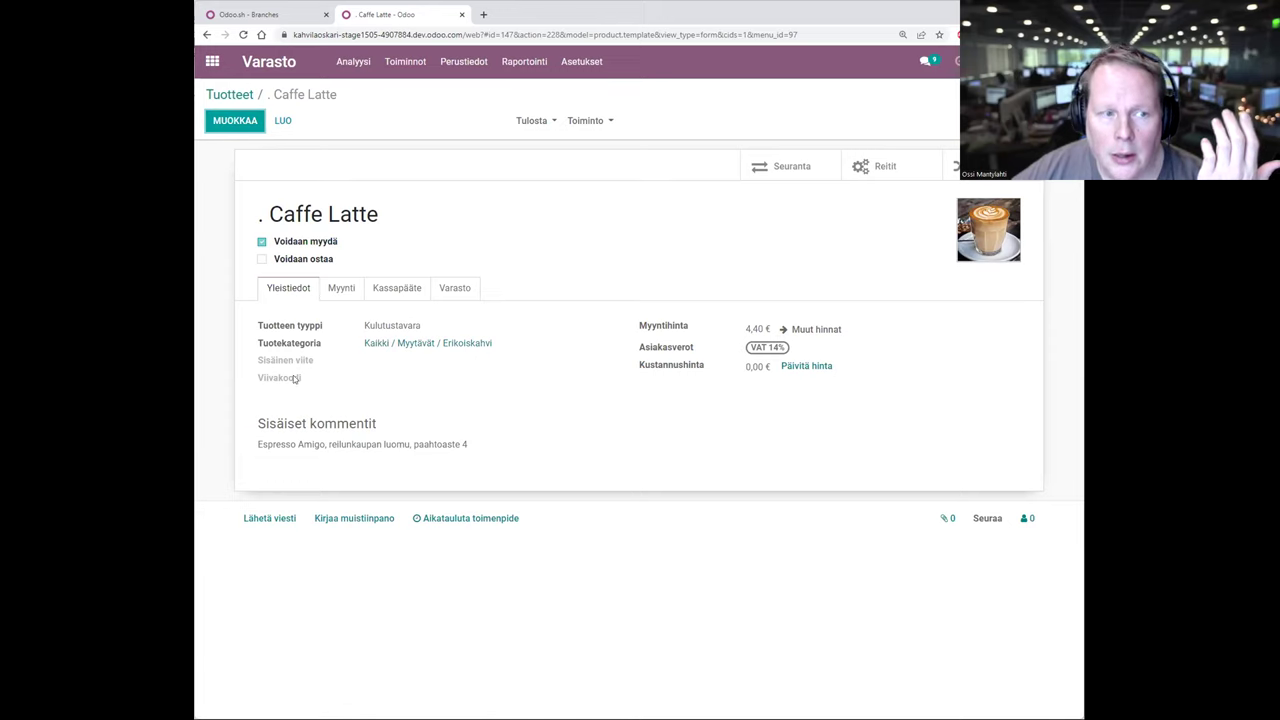
mouse_move(291, 376)
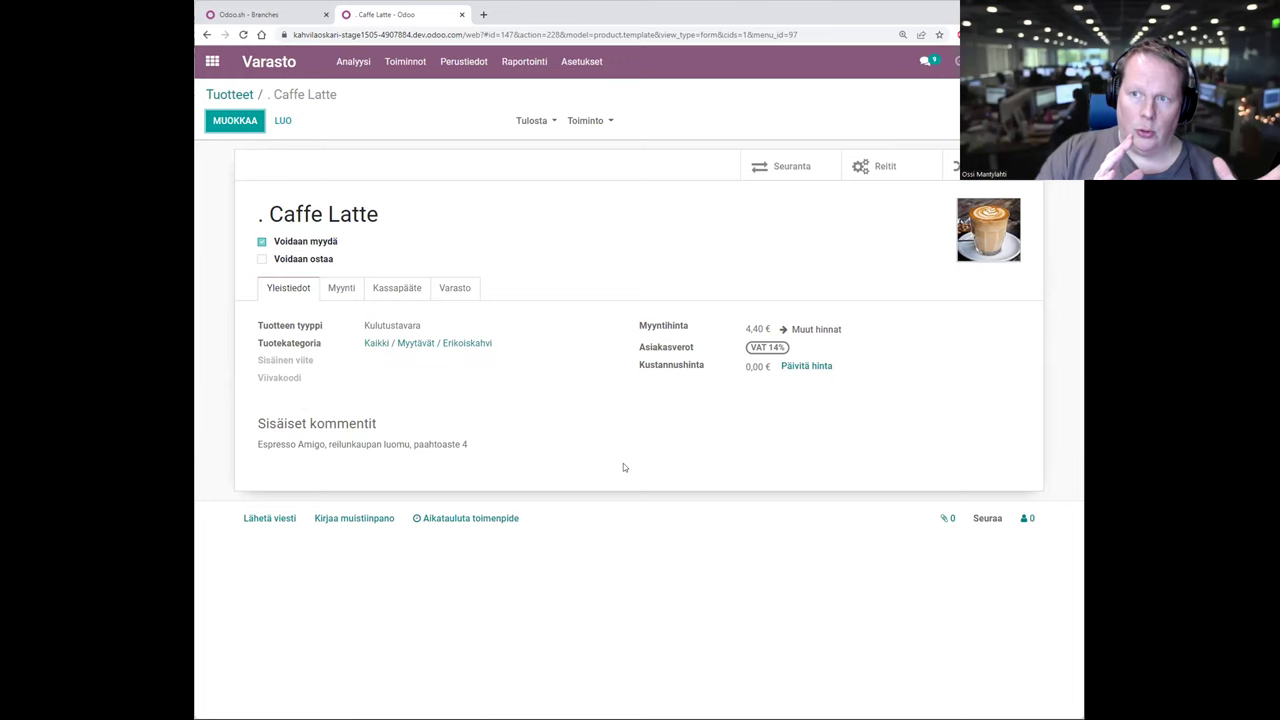
click(235, 120)
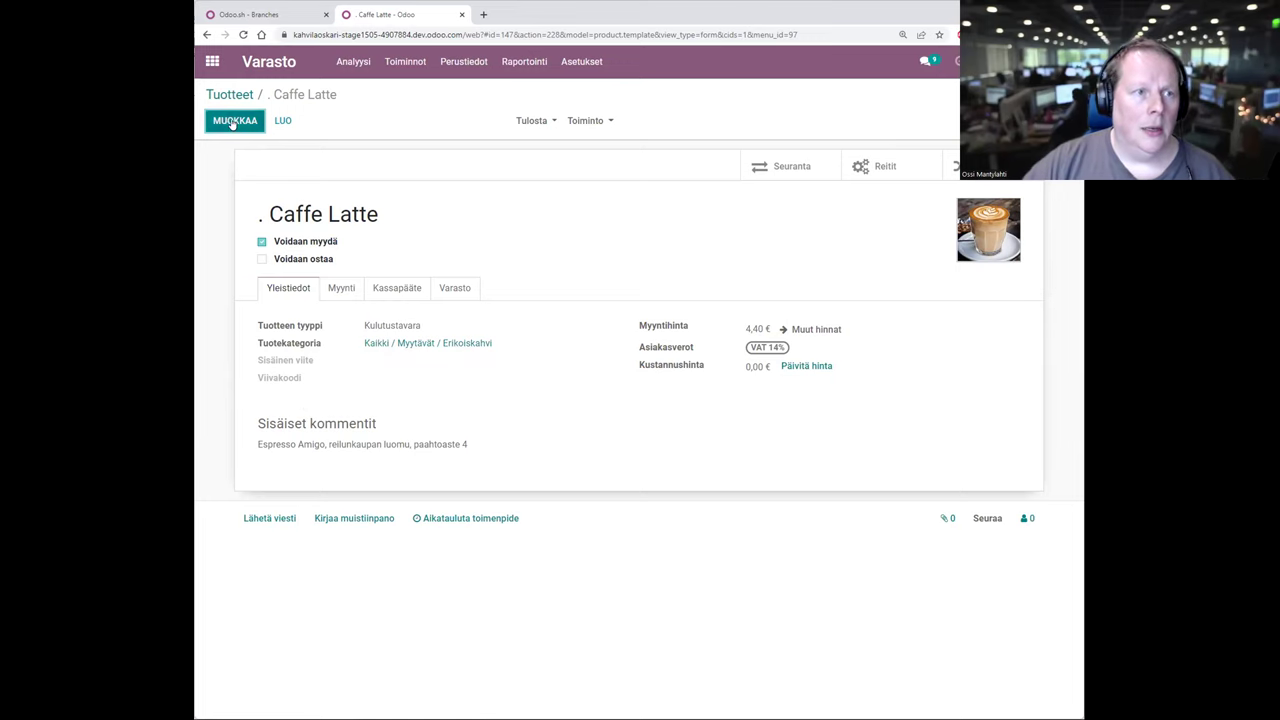
click(373, 404)
text(5464861861861)
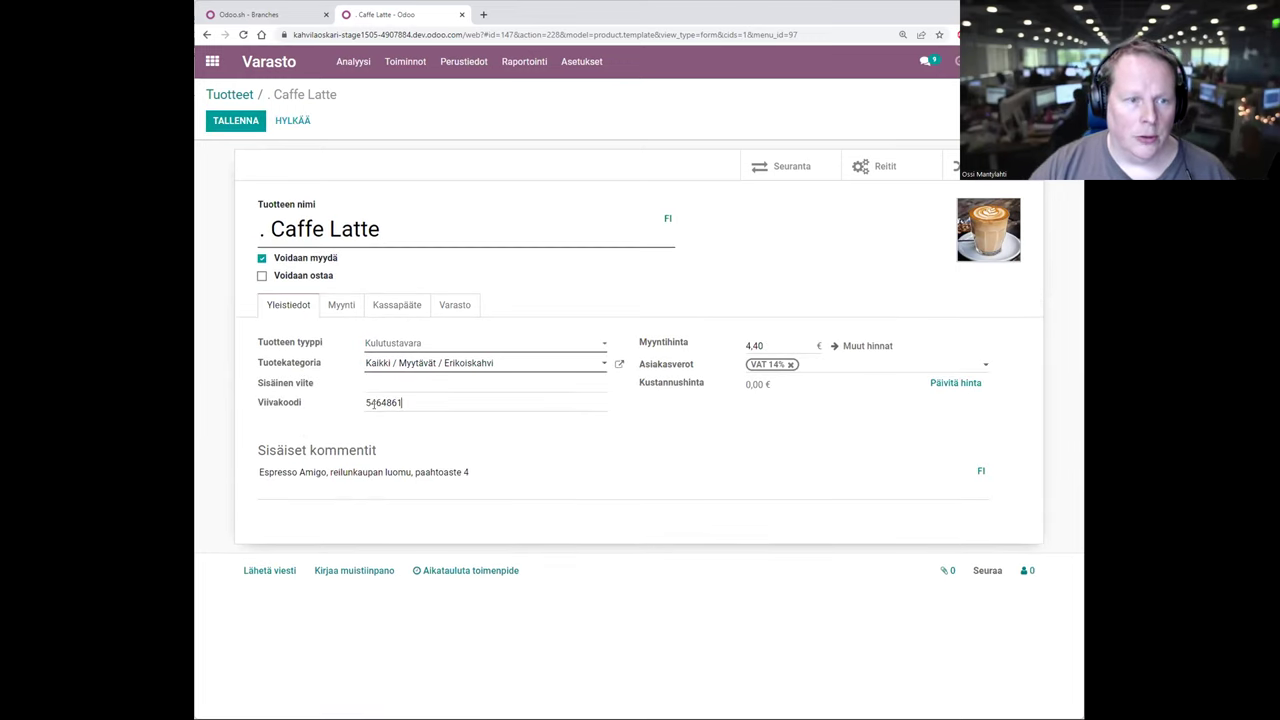
click(235, 120)
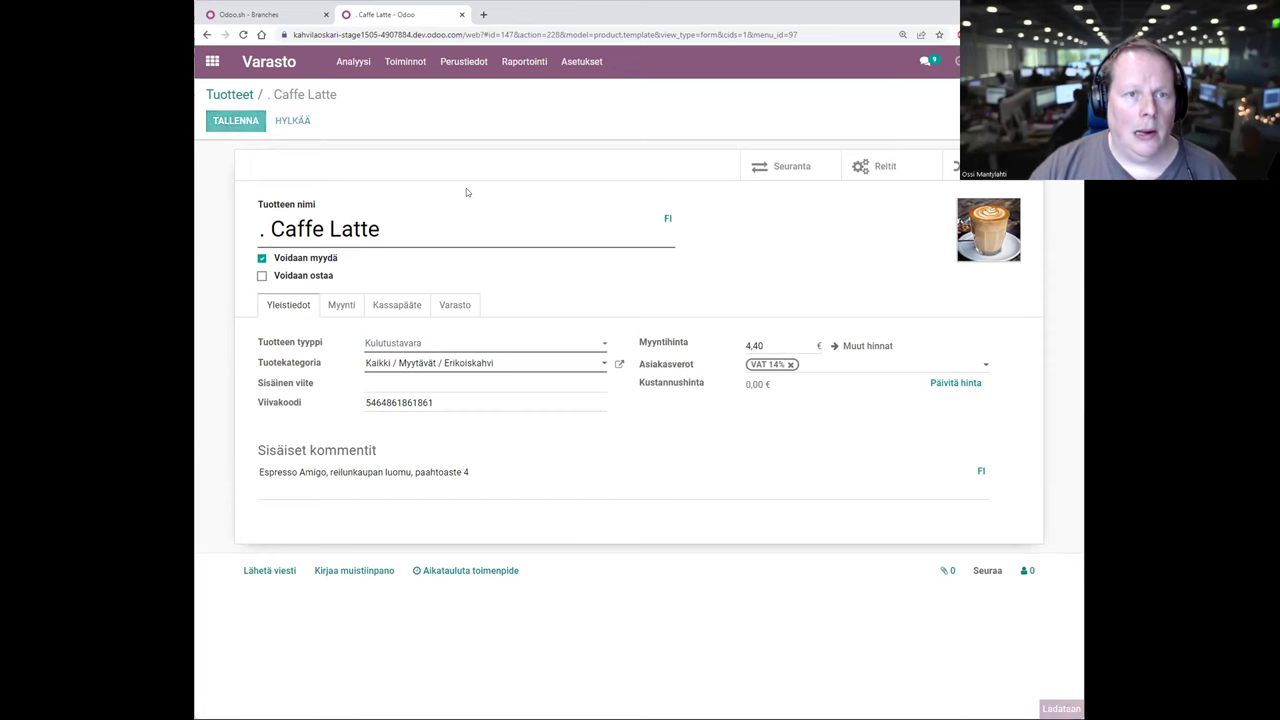
Print the product label for Caffe Latte to "Products Labels - . Caffe Latte.pdf" in Downloads and enlarge it to 175%
click(540, 121)
click(559, 142)
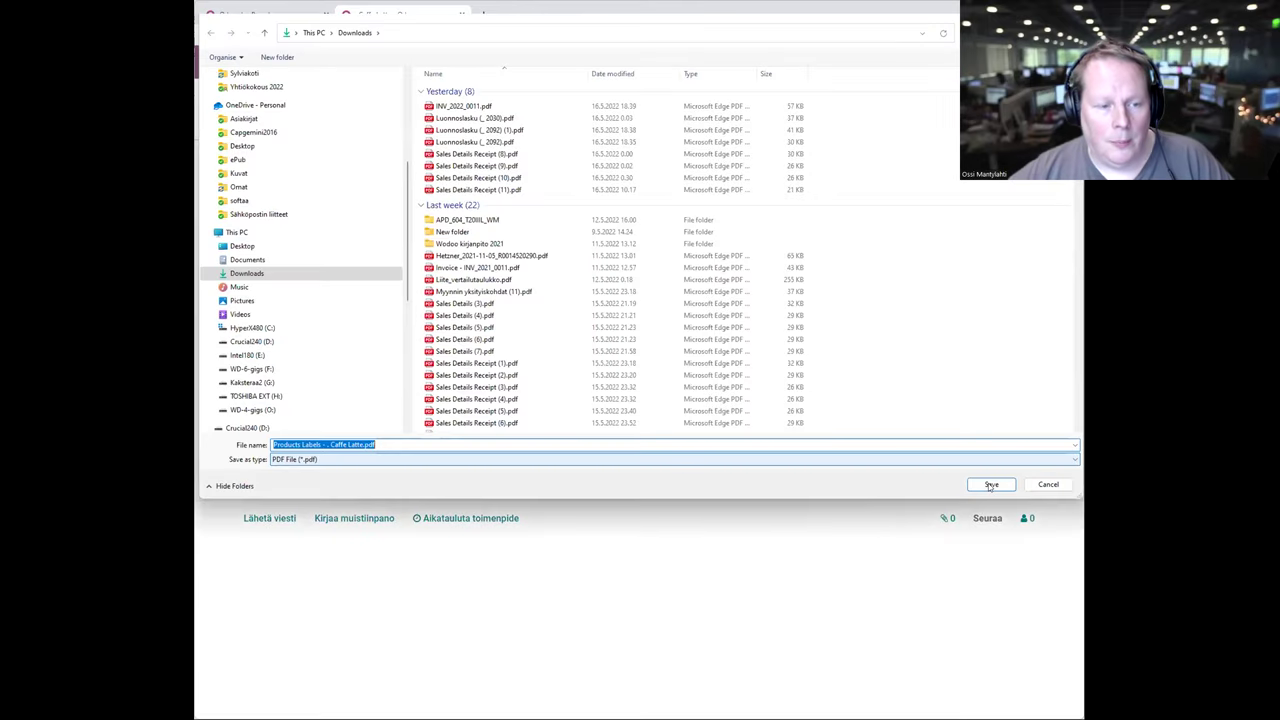
key(Return)
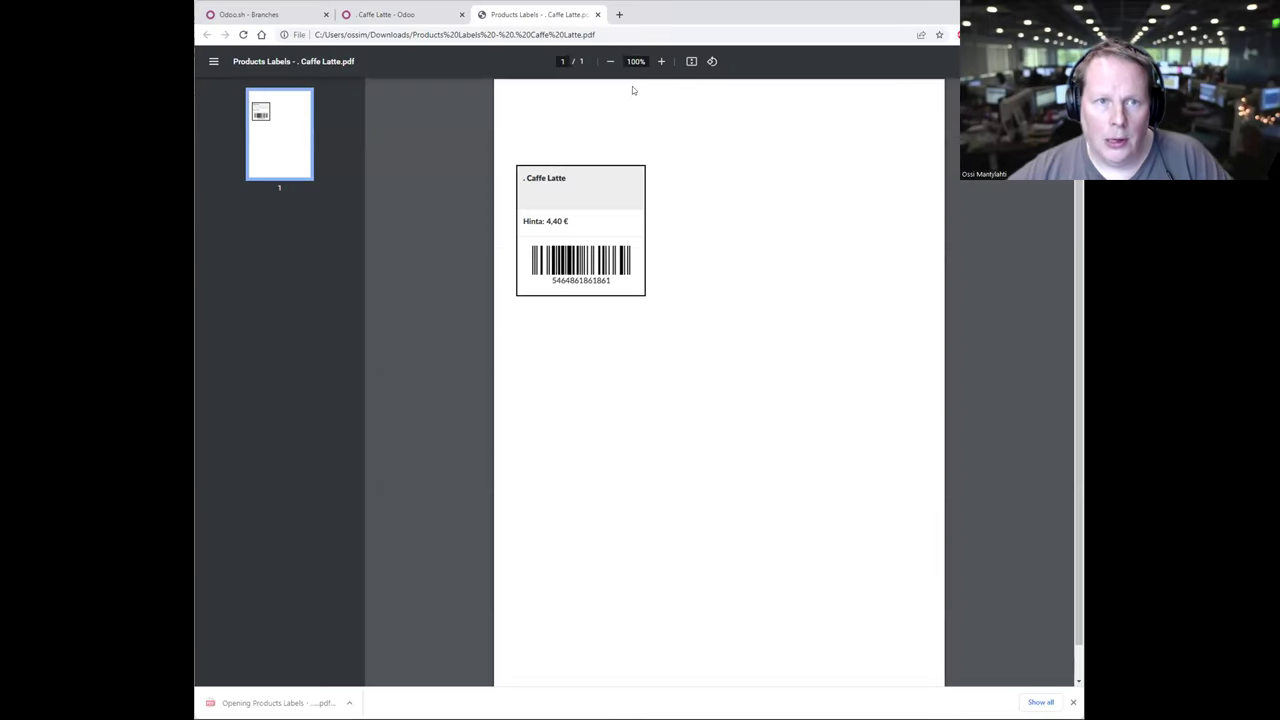
click(662, 61)
click(662, 61)
click(662, 61)
click(662, 61)
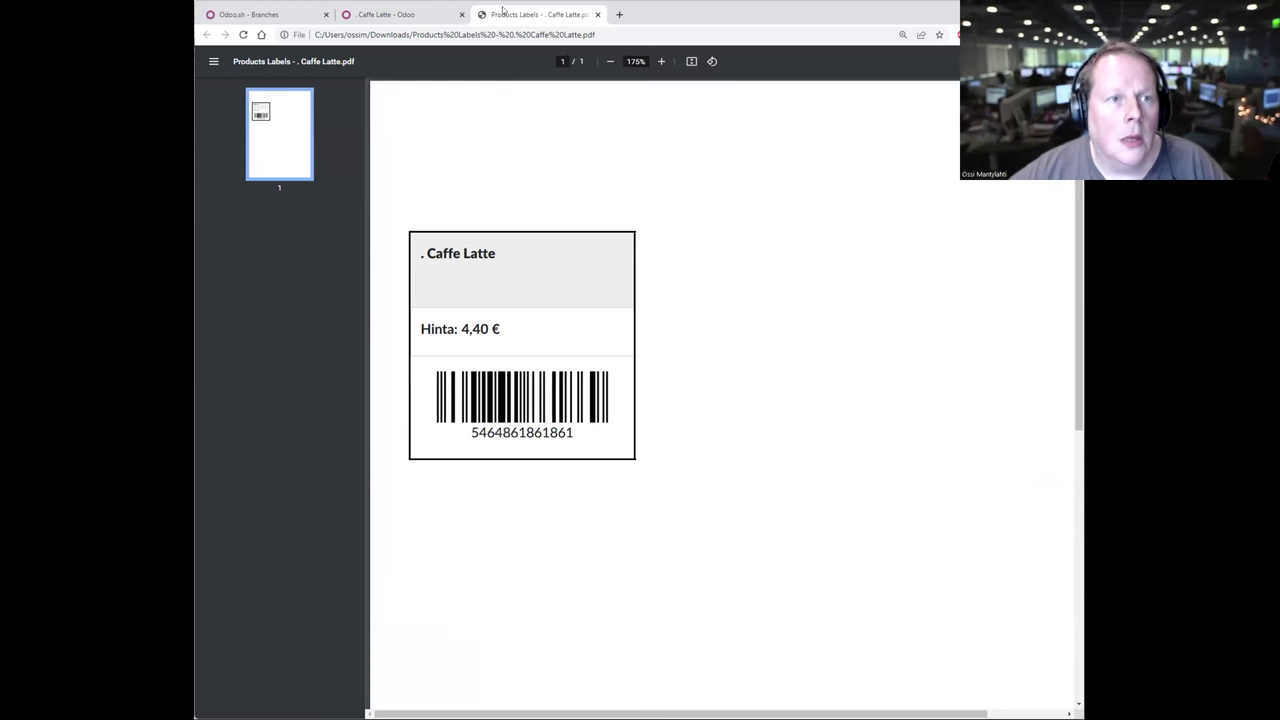
Back on the Caffe Latte product, fill the quotation and sales order description with "Lorem ipsum" repeated eight times
click(425, 14)
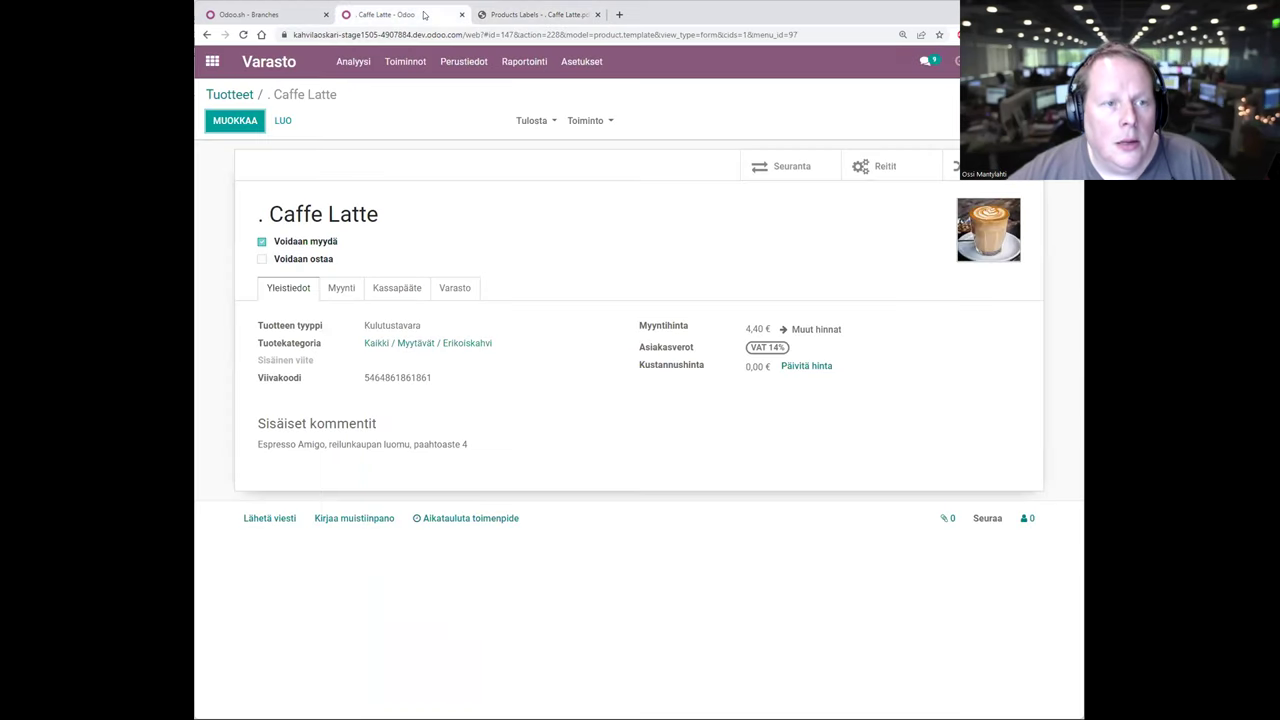
click(333, 289)
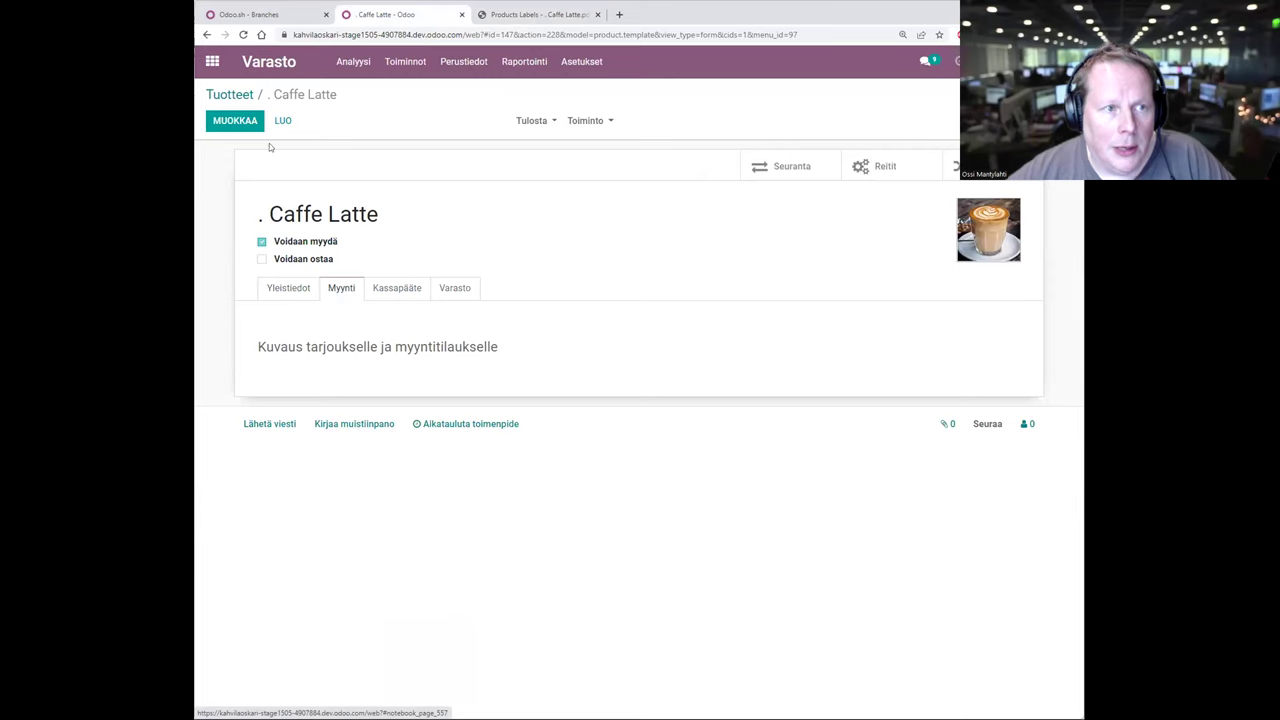
key(alt+a)
click(372, 386)
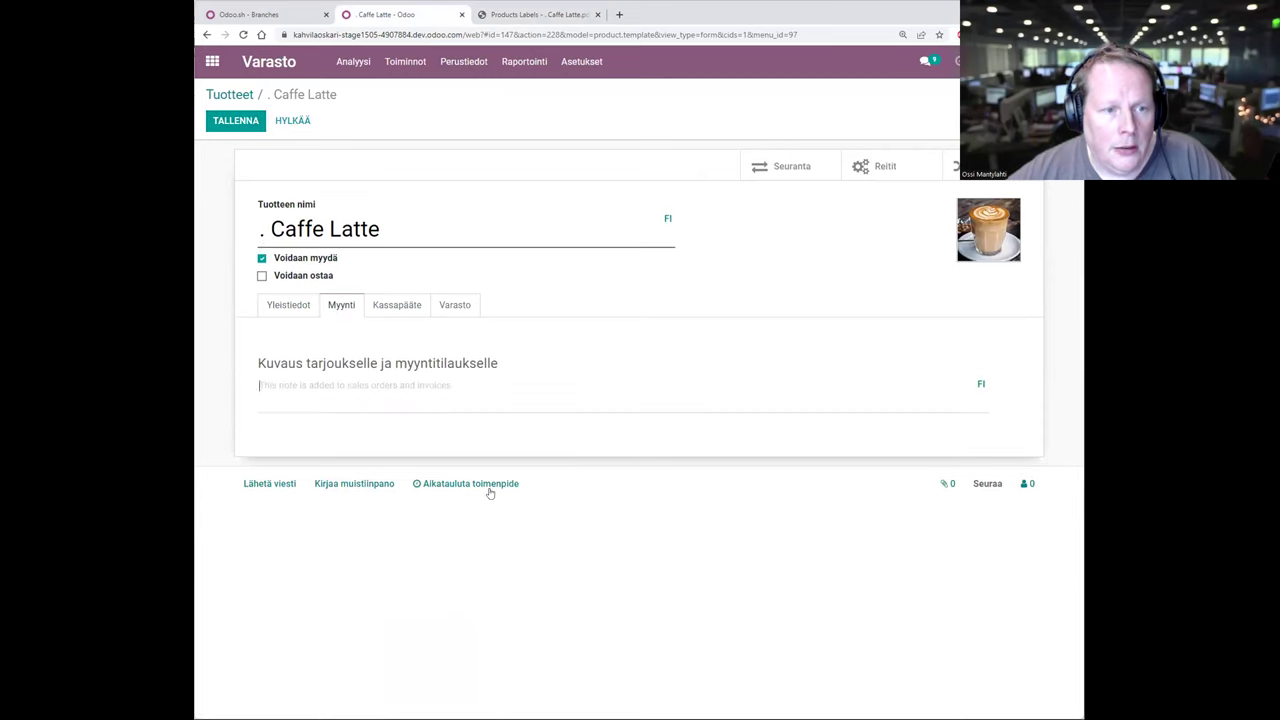
text(Lorep)
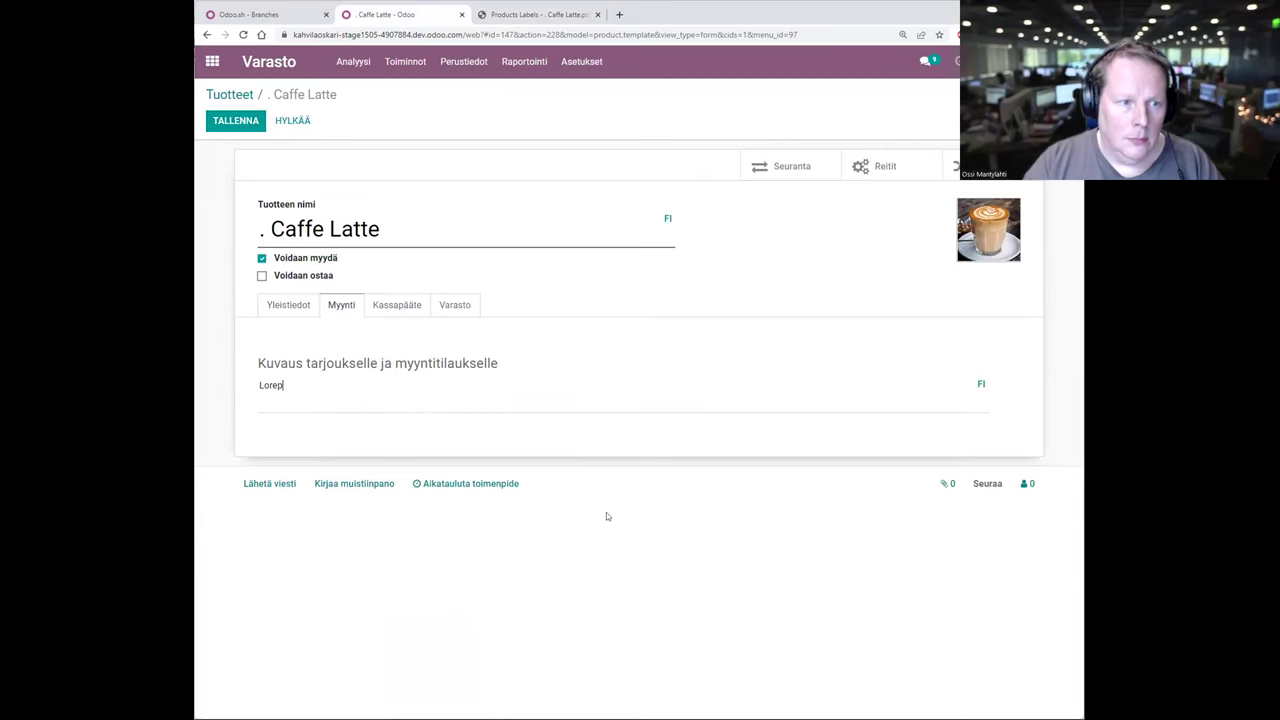
text( ipsum)
key(ctrl+a)
key(ctrl+c)
key(ctrl+v)
key(ctrl+v)
key(ctrl+v)
key(ctrl+v)
key(ctrl+v)
key(ctrl+v)
key(ctrl+v)
key(ctrl+v)
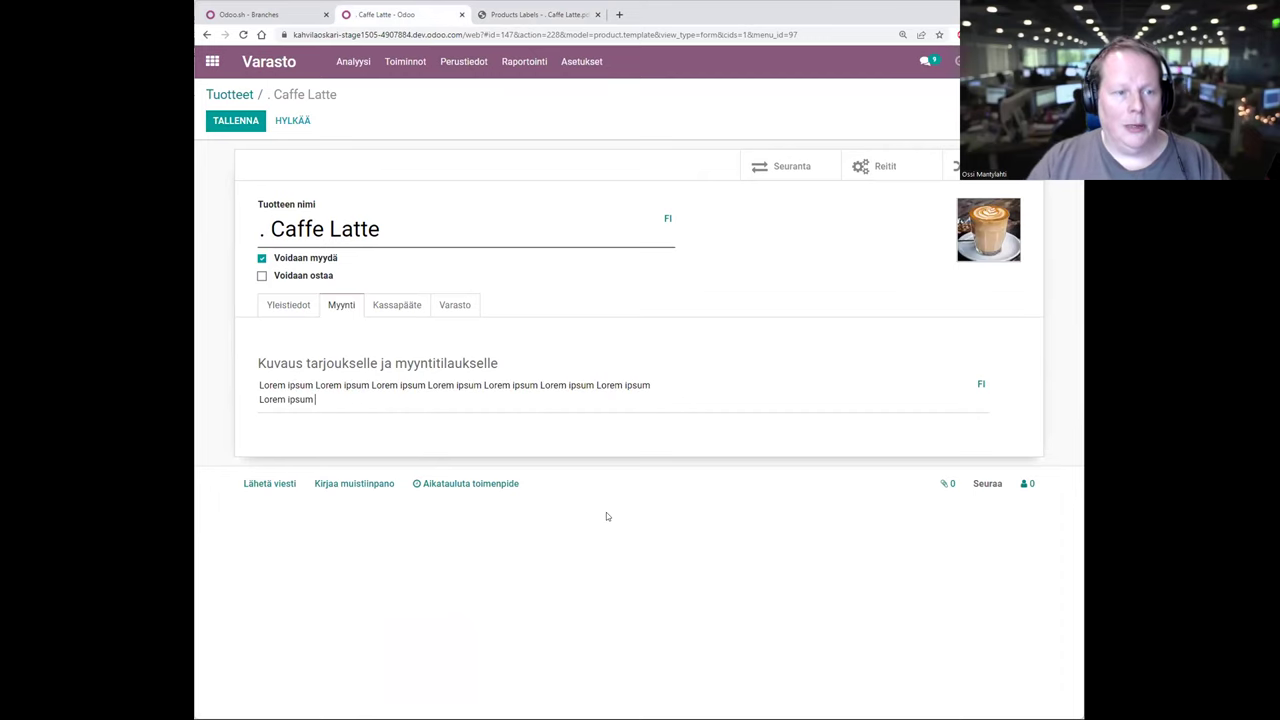
Add a new line with "Lorem ipsum" repeated four times to the sales description and save the product
key(Return)
key(ctrl+v)
key(ctrl+v)
key(ctrl+v)
key(ctrl+v)
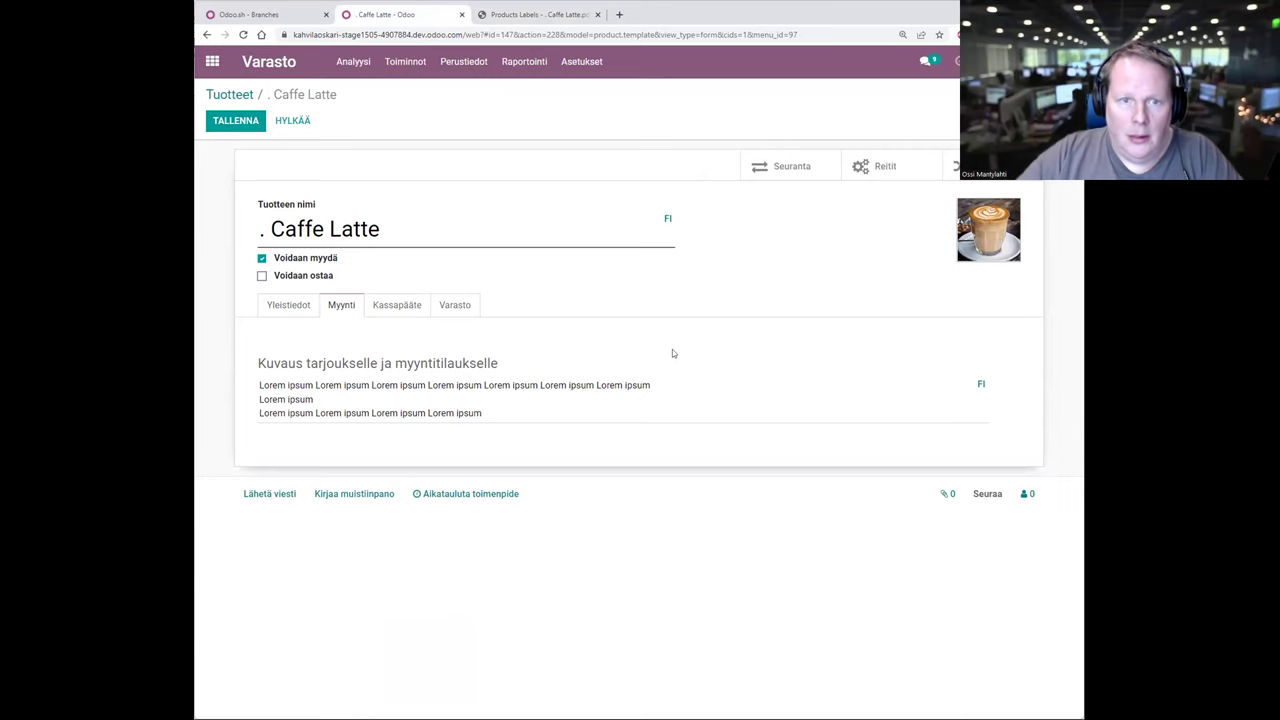
key(alt+s)
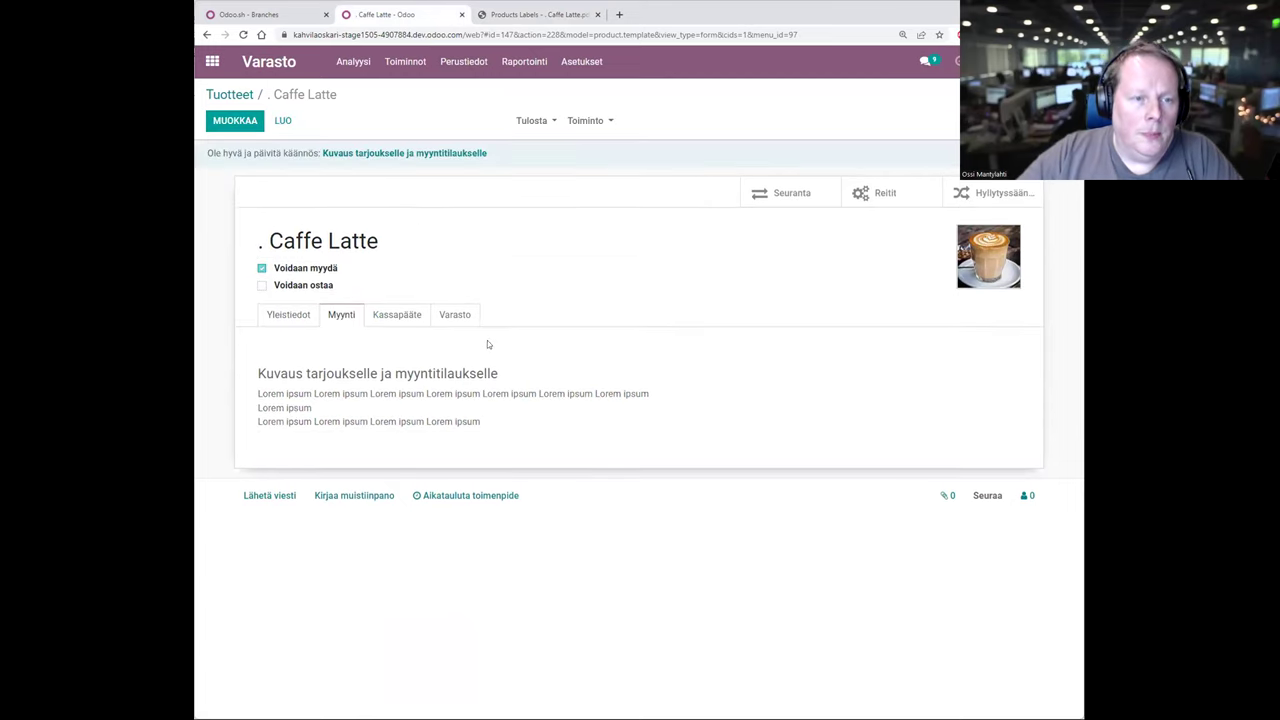
Review the product's point-of-sale settings, and fill its delivery order description (Kuvaus toimitustilauksille) with "Lorem ipsum" seven times
click(400, 316)
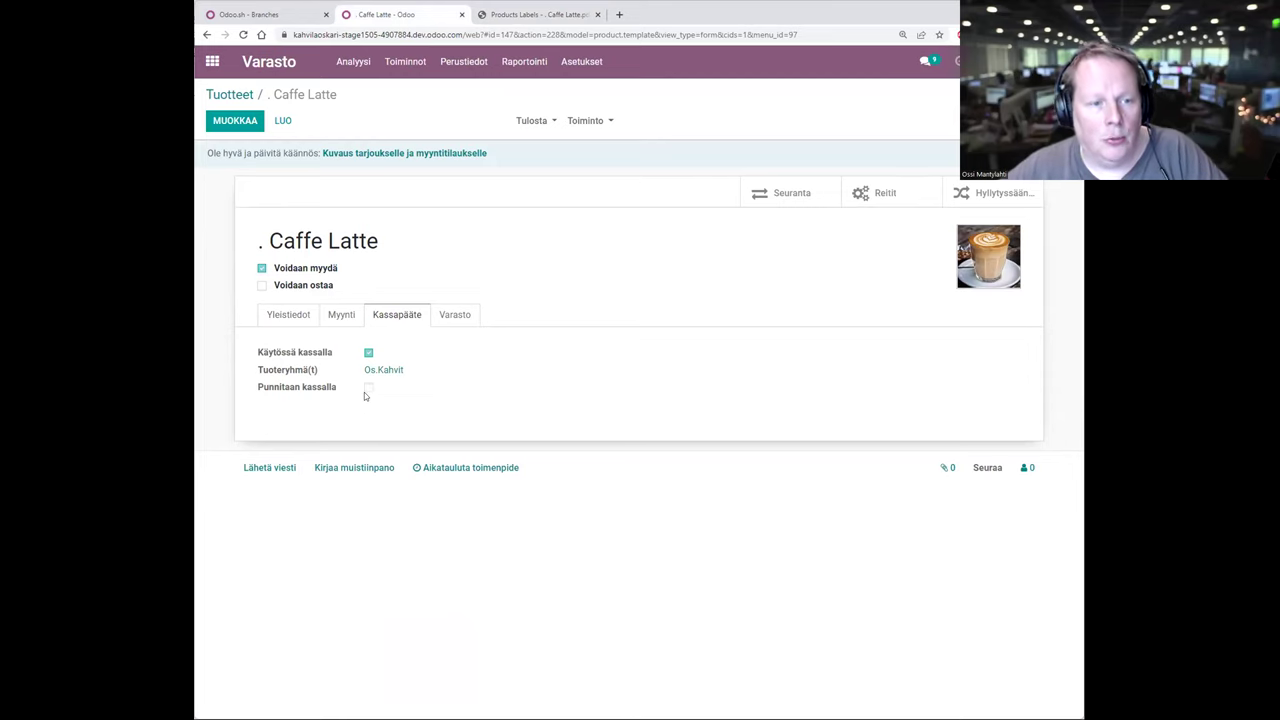
click(456, 315)
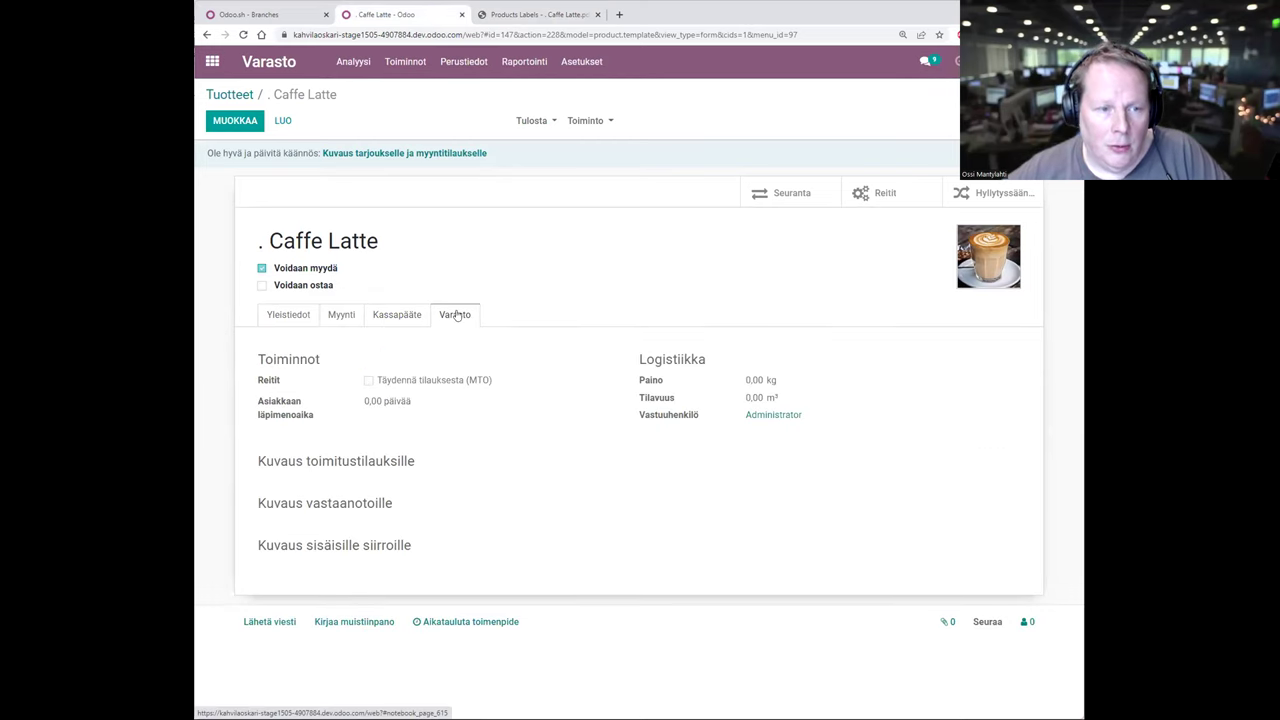
click(238, 126)
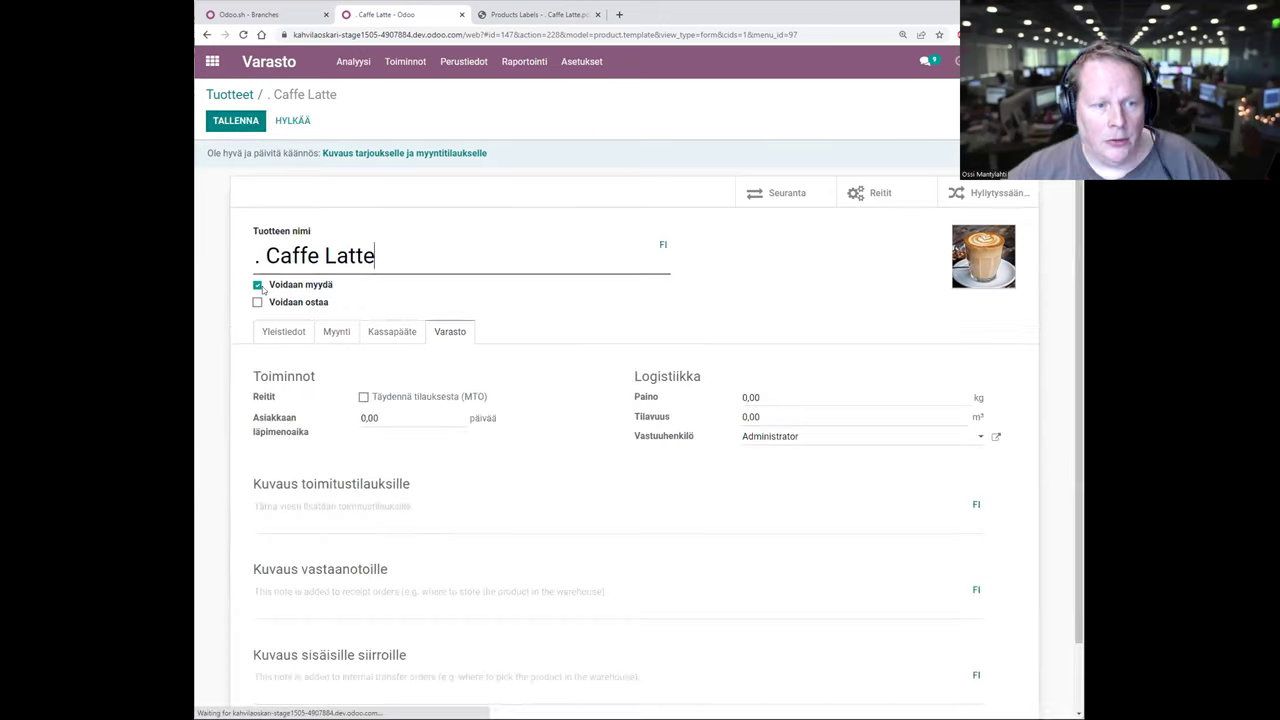
key(ctrl+f)
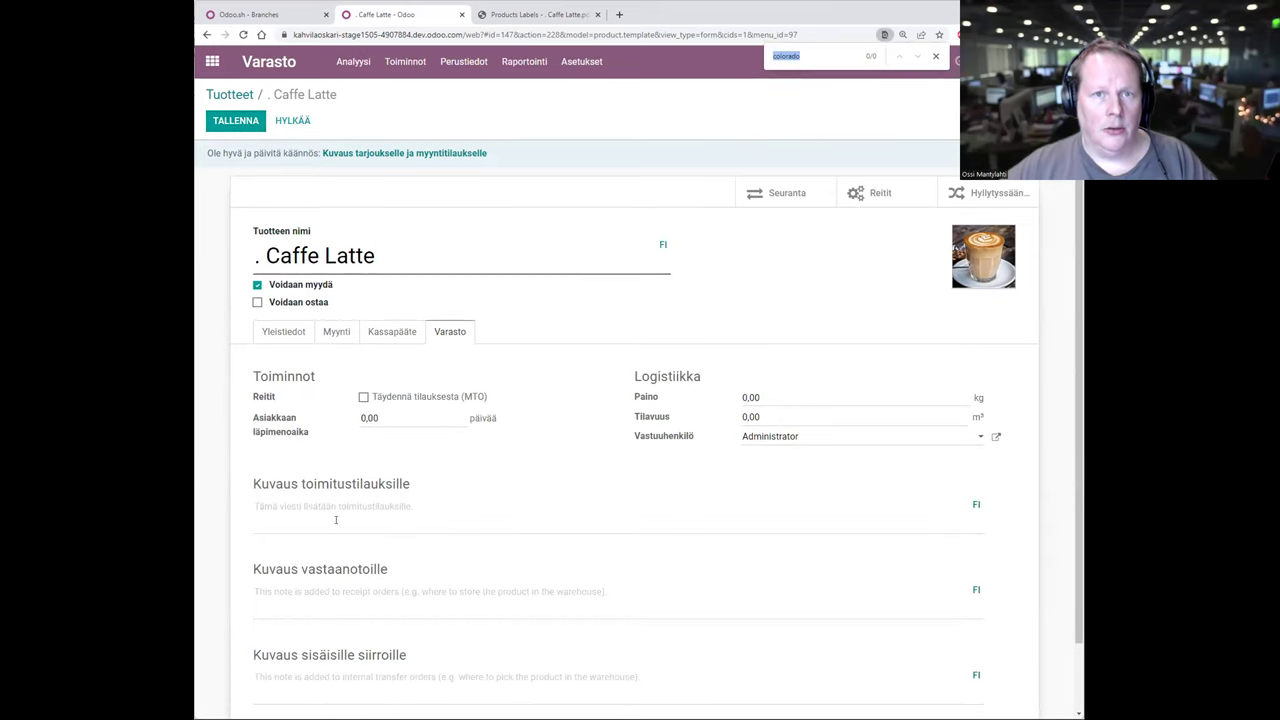
key(Escape)
click(335, 519)
key(ctrl+v)
key(ctrl+v)
key(ctrl+v)
key(ctrl+v)
key(ctrl+v)
key(ctrl+v)
key(ctrl+v)
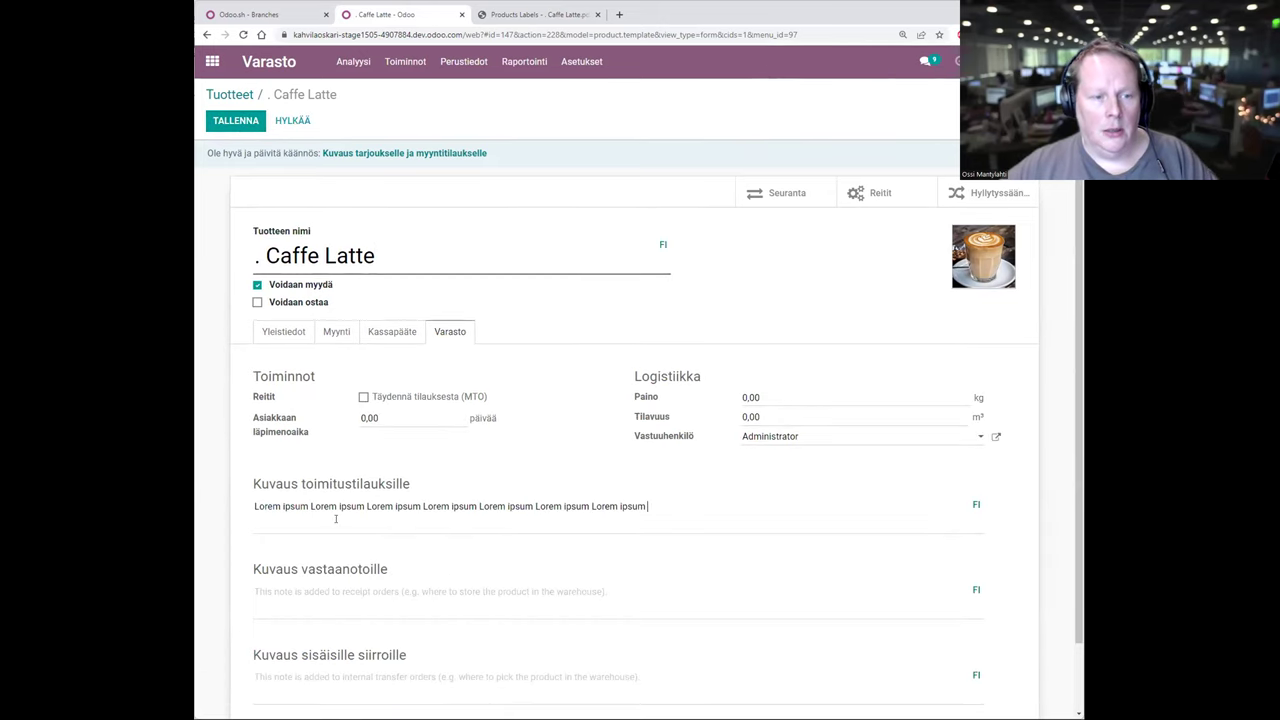
Fill the receipt description (Kuvaus vastaanotoille) with "Lorem ipsum" repeated six times
click(333, 591)
key(ctrl+v)
key(ctrl+v)
key(ctrl+v)
key(ctrl+v)
key(ctrl+v)
key(ctrl+v)
Fill the internal transfer description (Kuvaus sisäisille siirroille) with "Lorem ipsum" repeated eight times and save the product
click(322, 680)
key(ctrl+v)
key(ctrl+v)
key(ctrl+v)
key(ctrl+v)
key(ctrl+v)
key(ctrl+v)
key(ctrl+v)
key(ctrl+v)
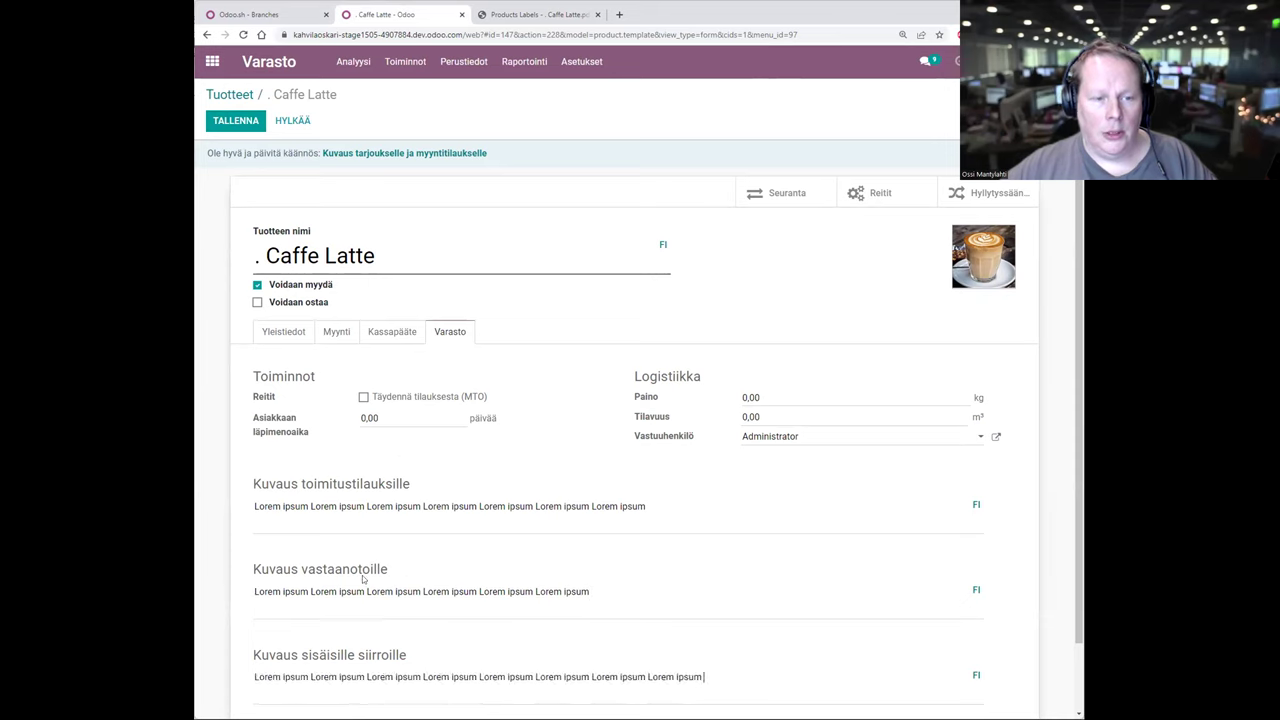
click(246, 123)
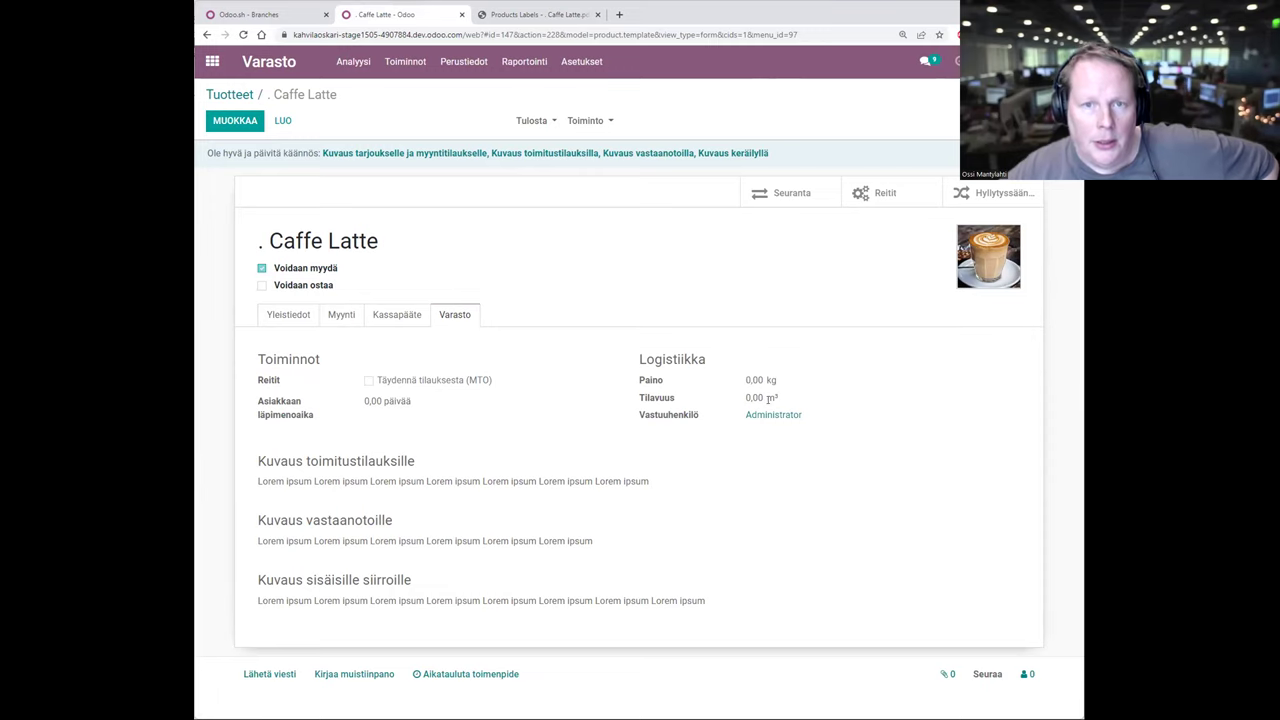
Open the Pillimehu product from the product list
click(230, 94)
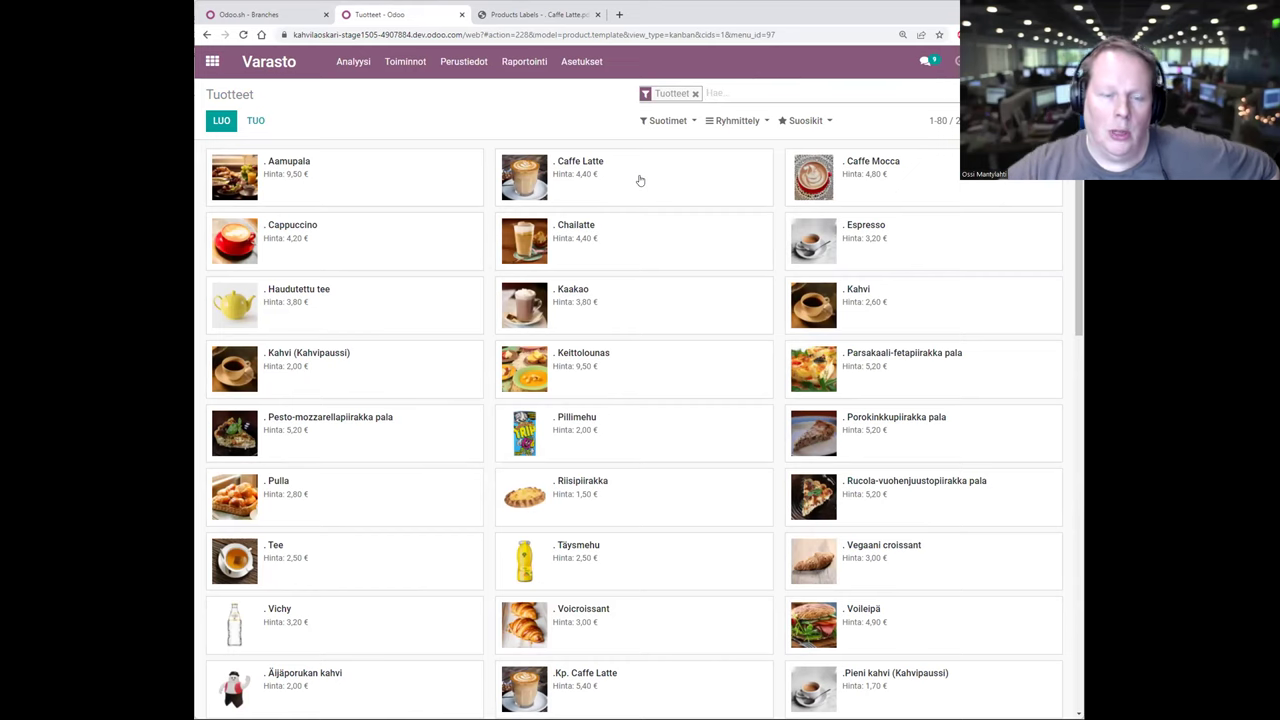
click(649, 424)
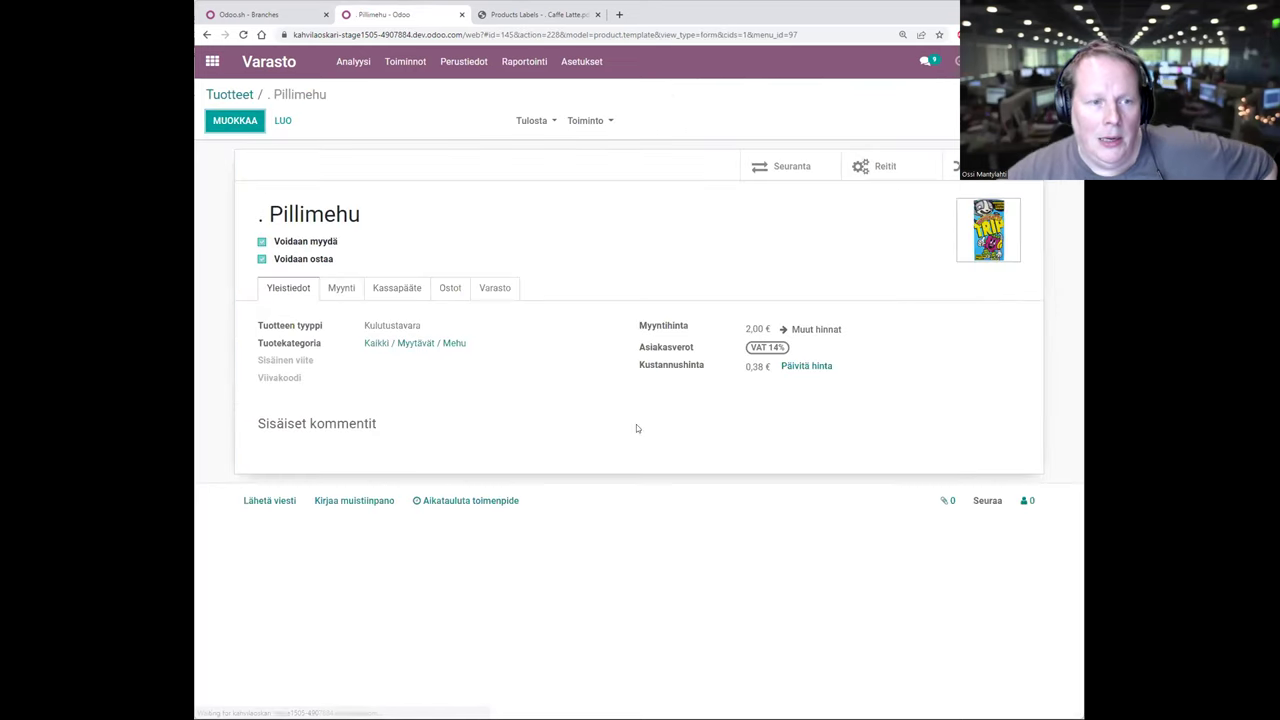
Try to change Pillimehu's product type to Varastoitava tuote, and discard the edit
click(222, 121)
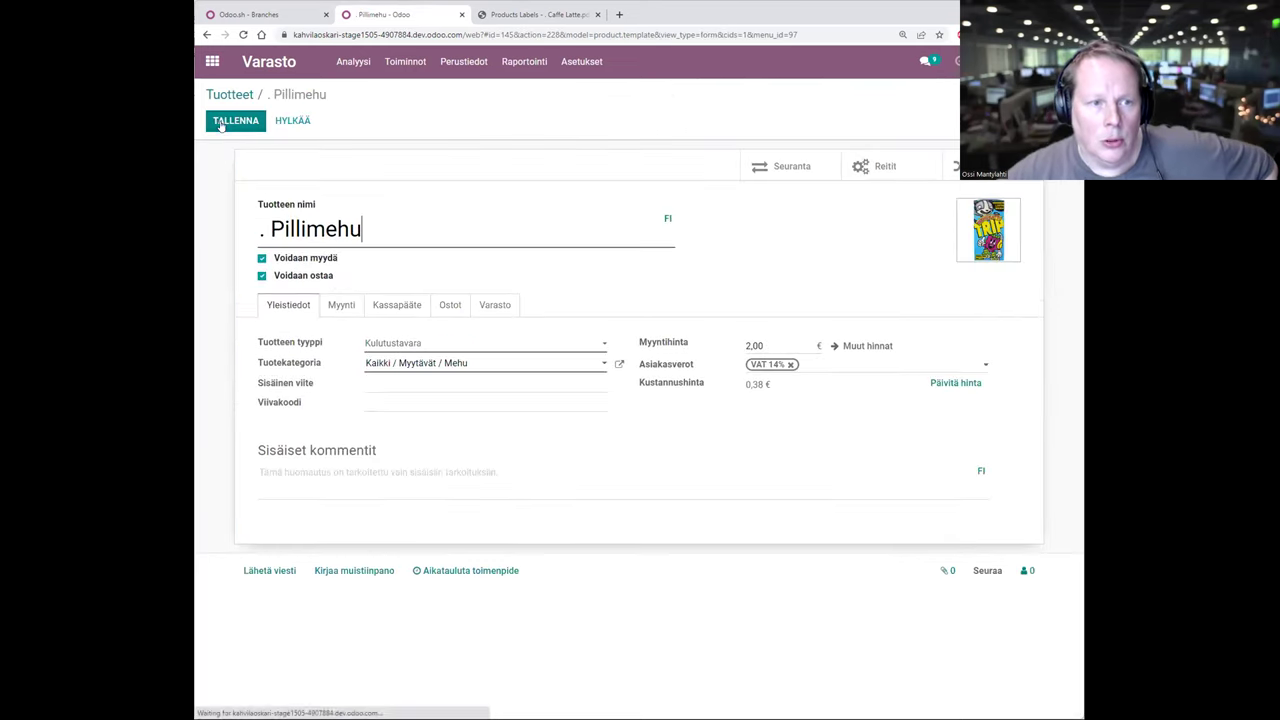
click(400, 343)
key(Return)
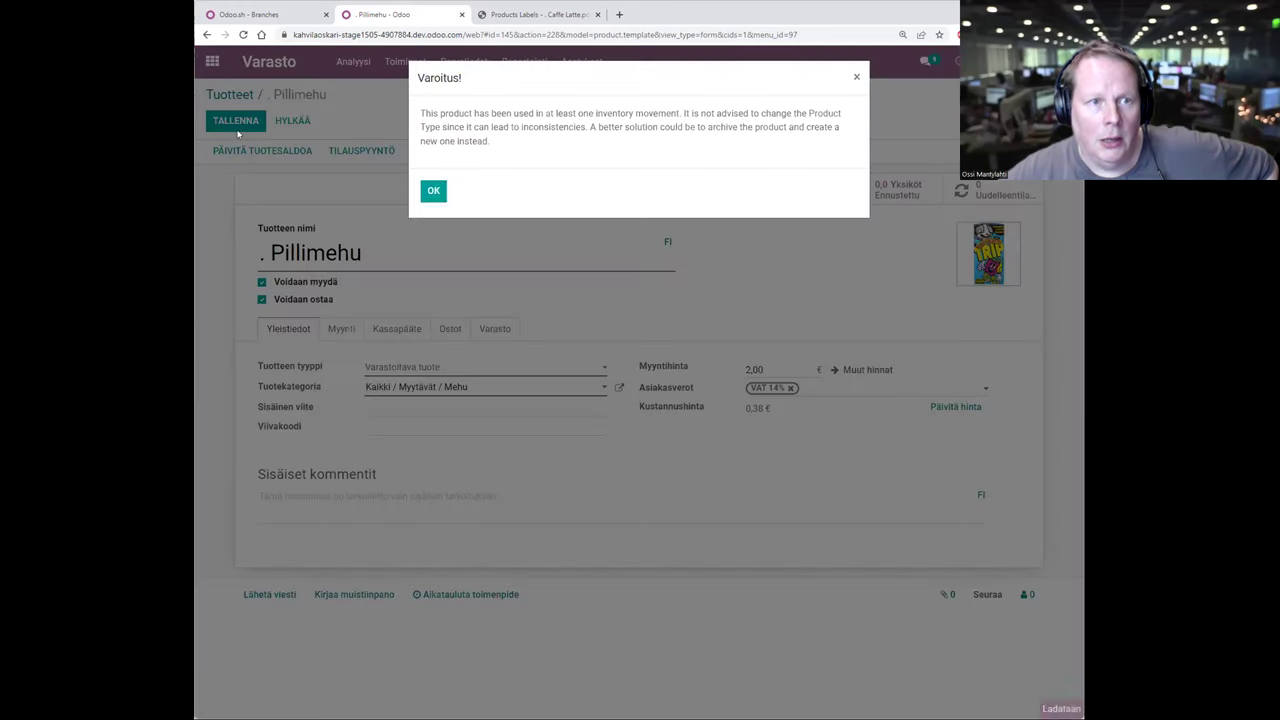
click(437, 186)
click(289, 120)
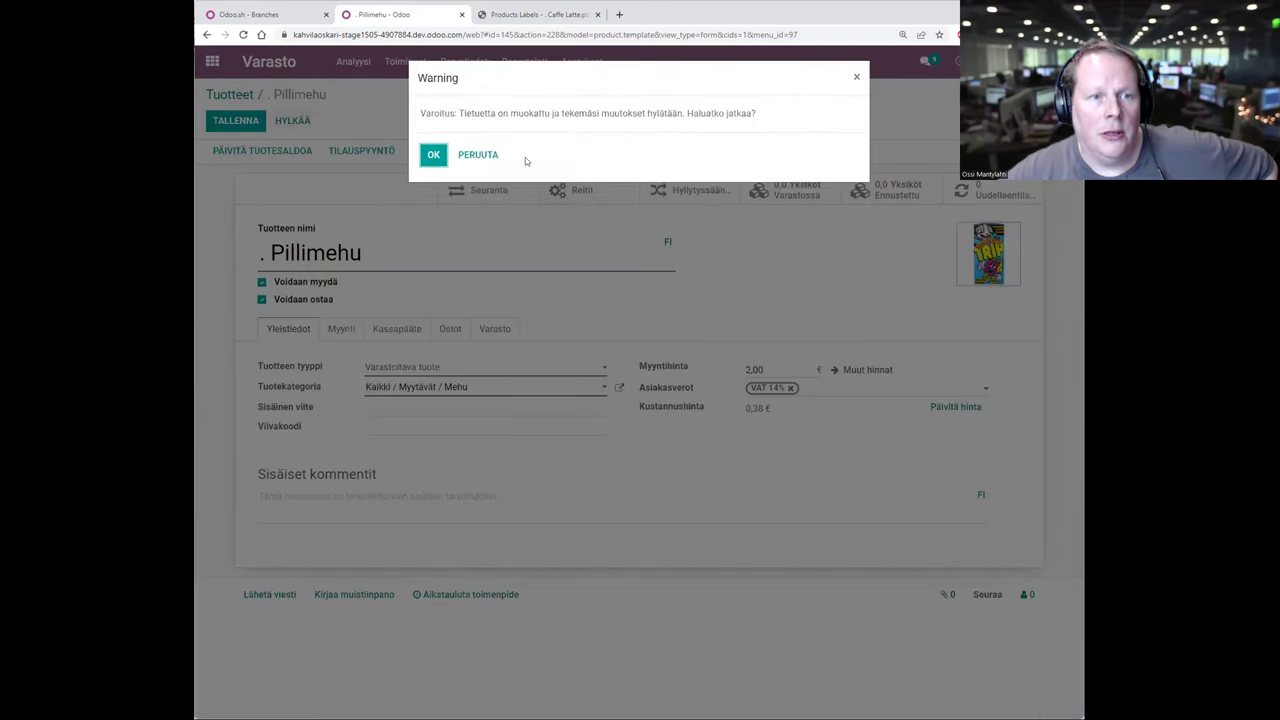
key(Return)
Duplicate the Pillimehu product and rename the copy ". Pillimehu 2"
click(583, 120)
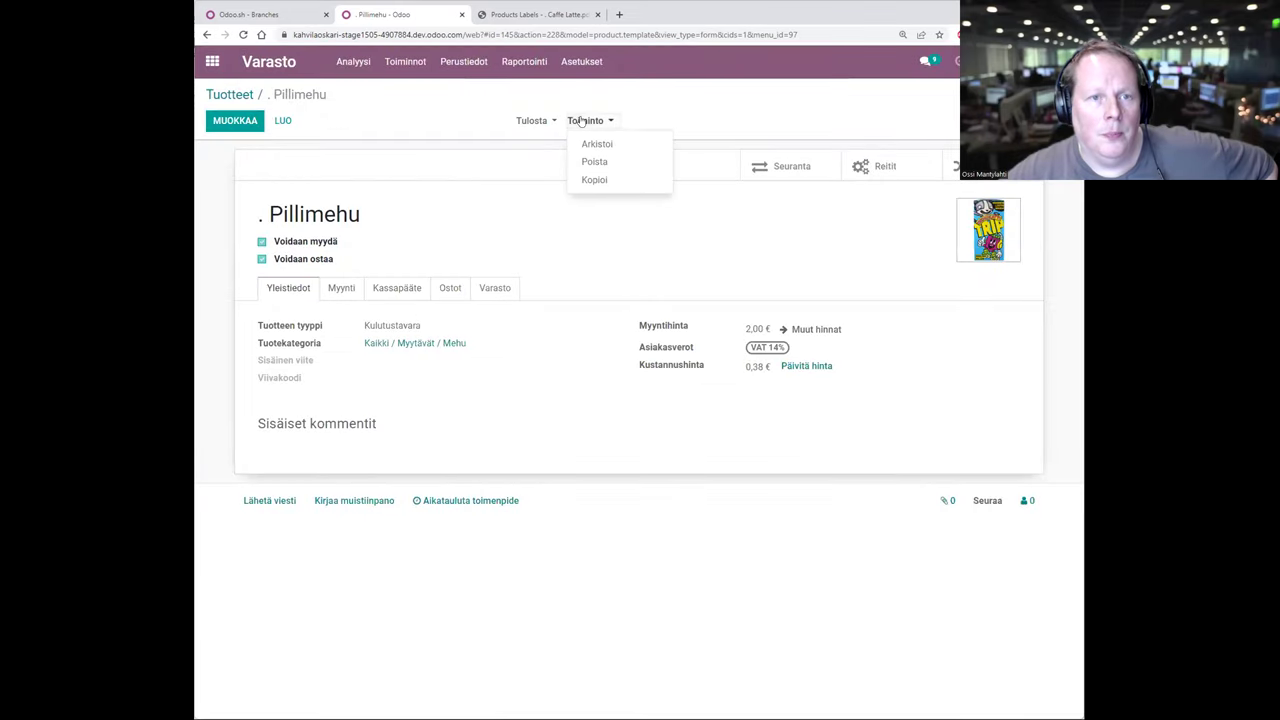
click(596, 180)
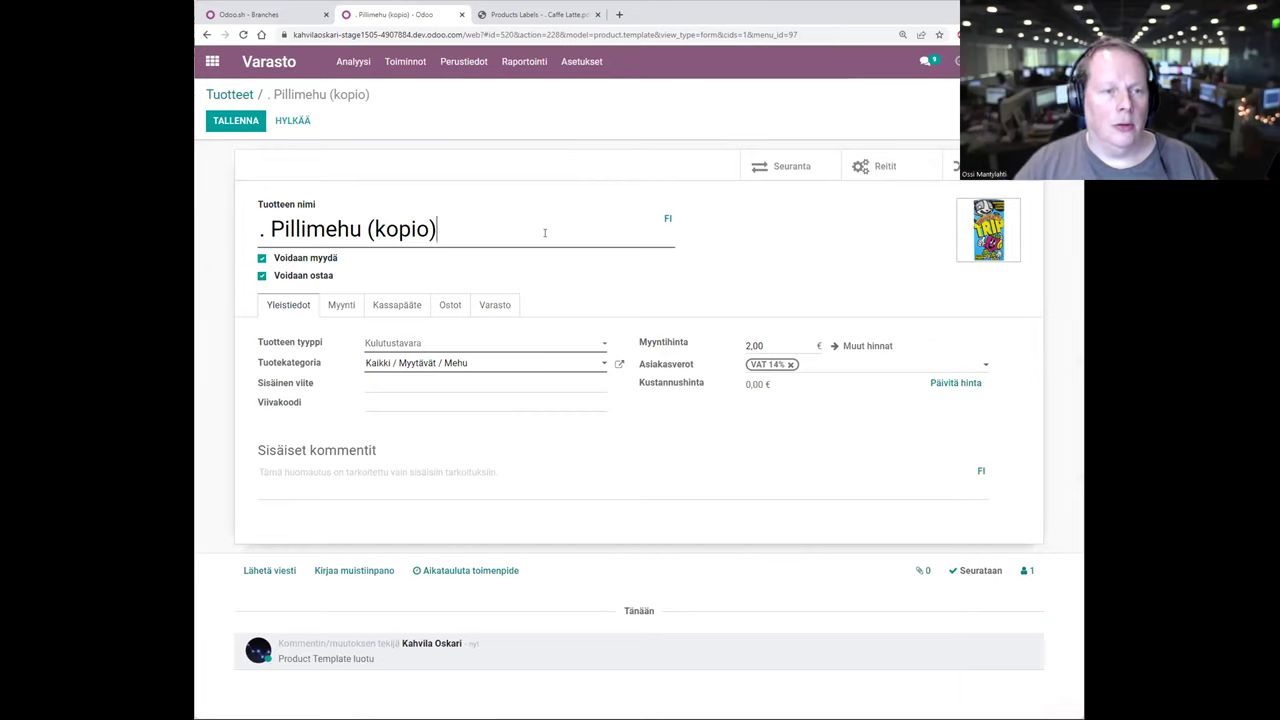
key(shift+Left)
key(shift+Left)
key(shift+Left)
key(shift+Left)
key(shift+Left)
key(shift+Left)
key(shift+Left)
text(2)
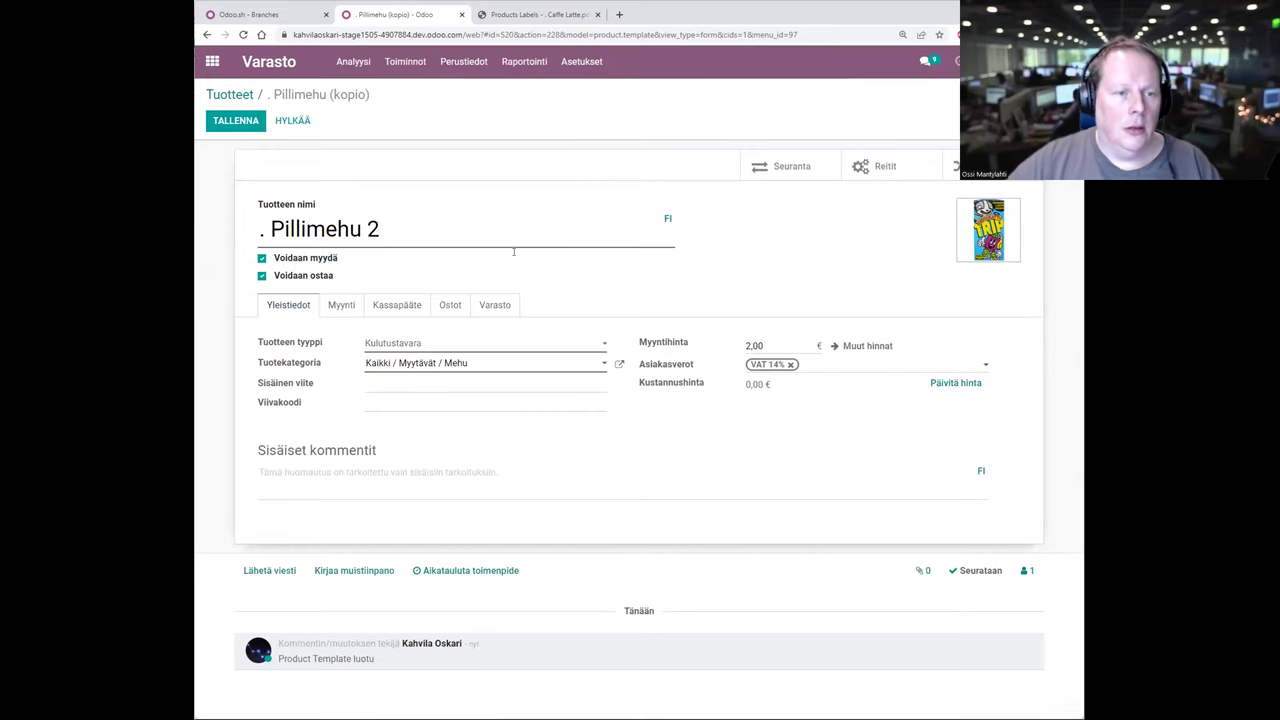
Set the copy's product type to Varastoitava tuote and its internal reference to "mehu", and save the product
click(390, 343)
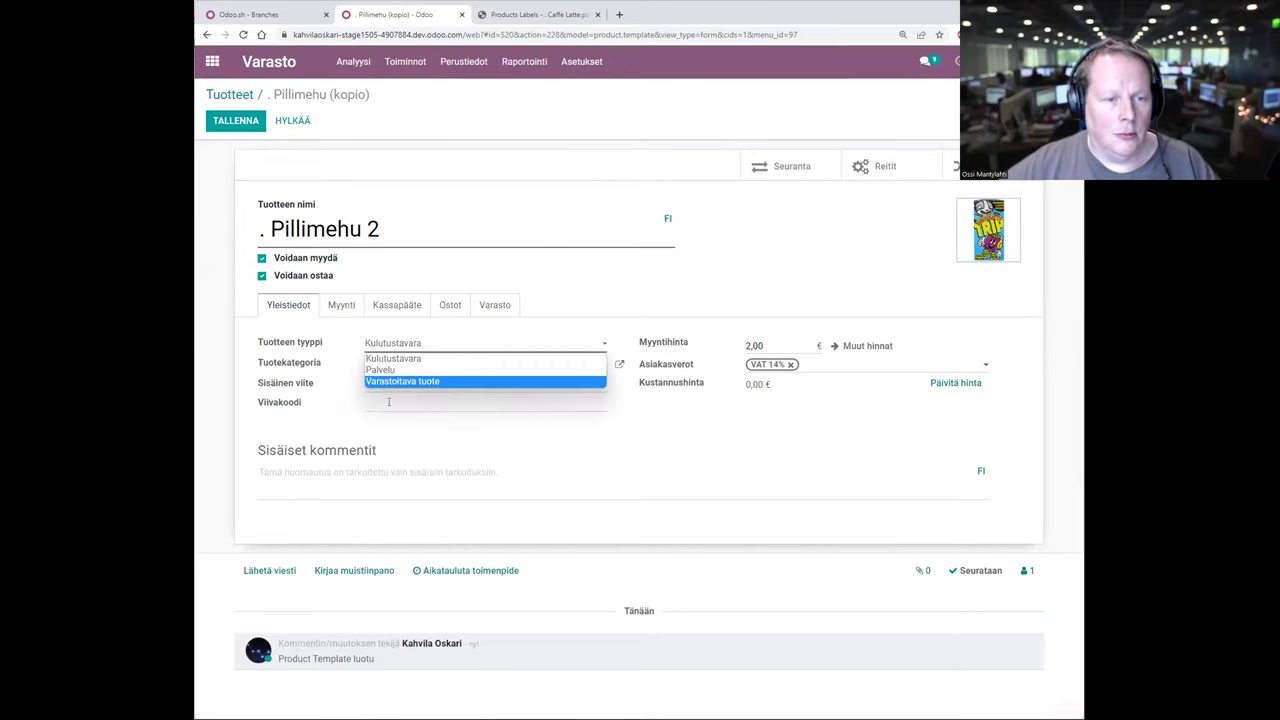
click(402, 381)
click(390, 406)
text(mehu)
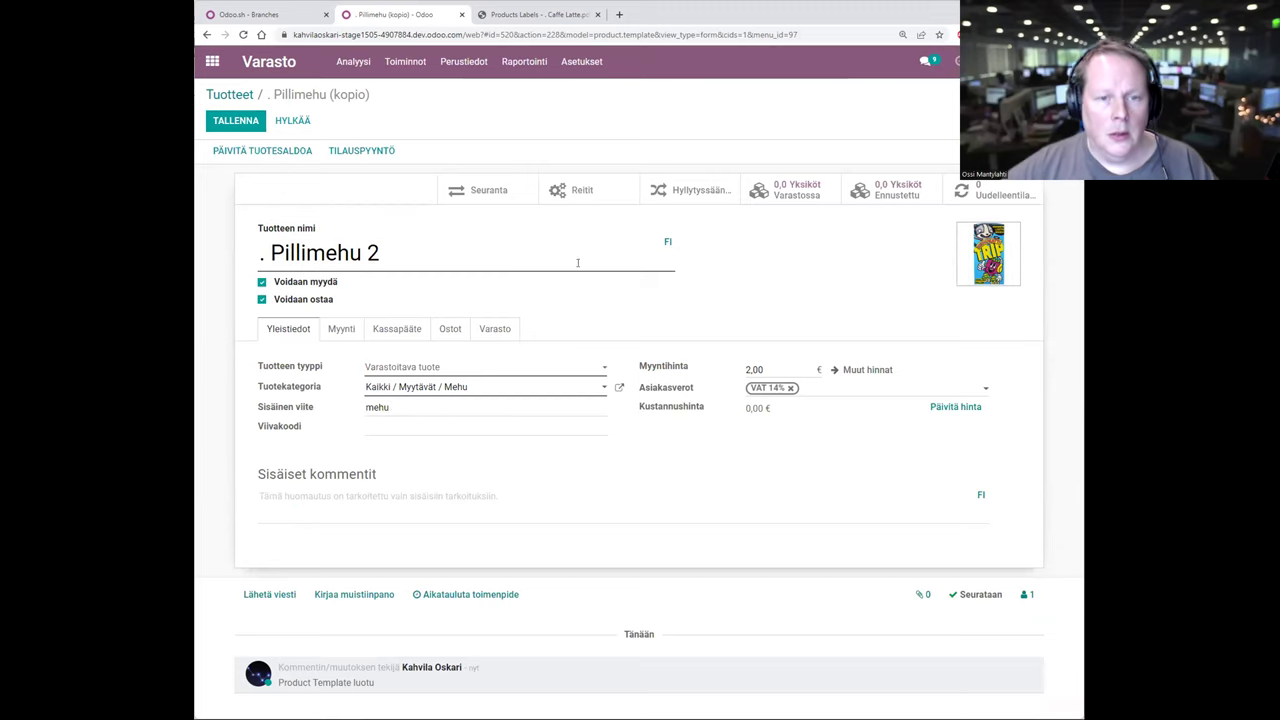
drag(271, 252, 259, 254)
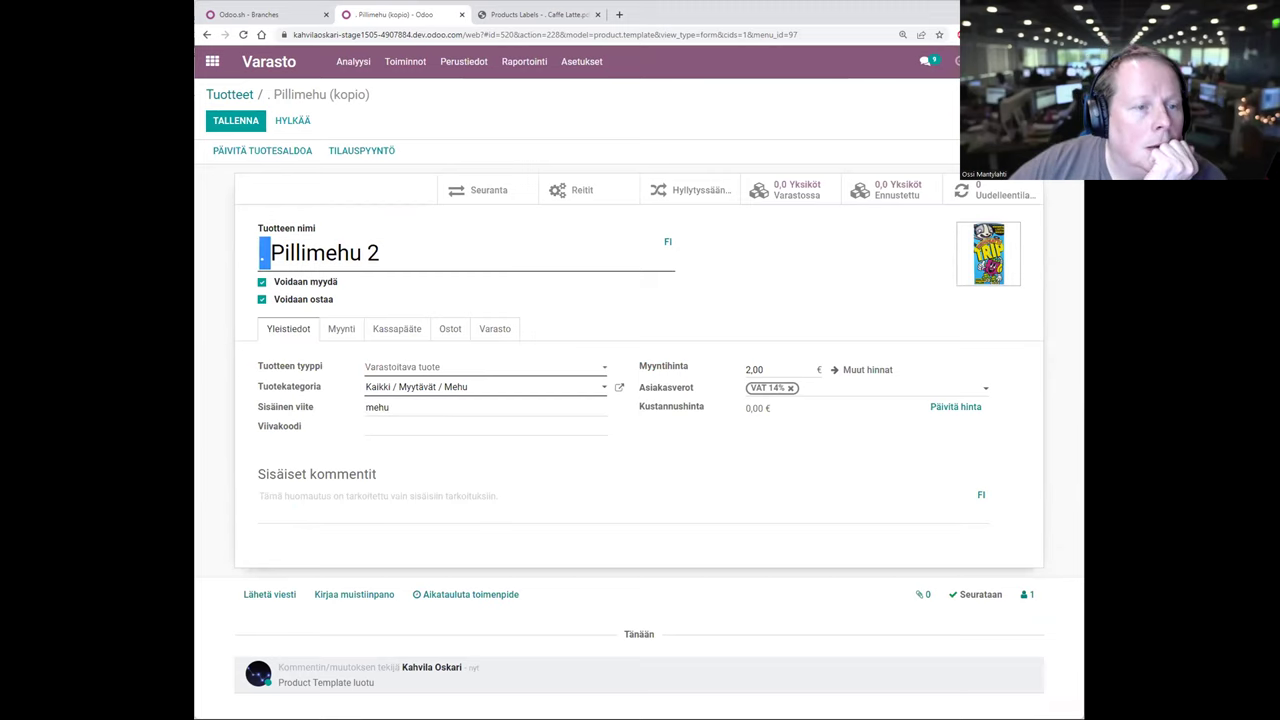
click(235, 120)
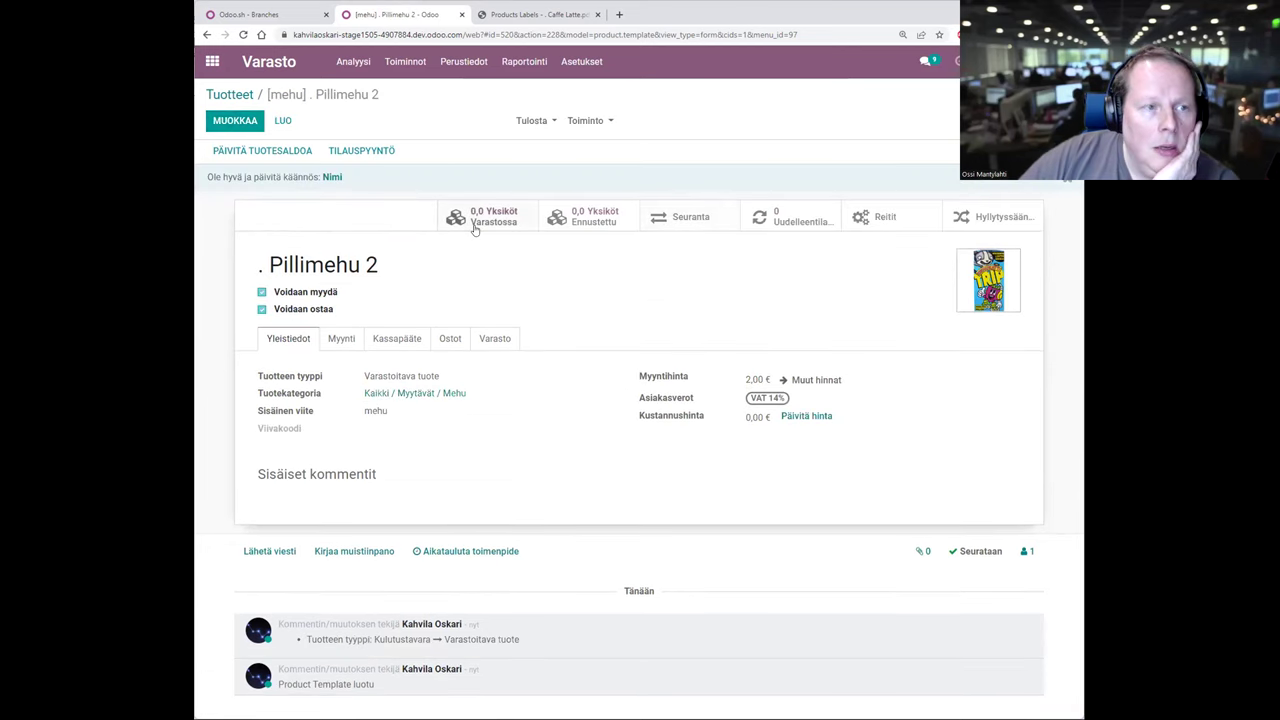
Update the stock of . Pillimehu 2 with an on-hand quantity of 15 at location OSK/Stock
click(262, 151)
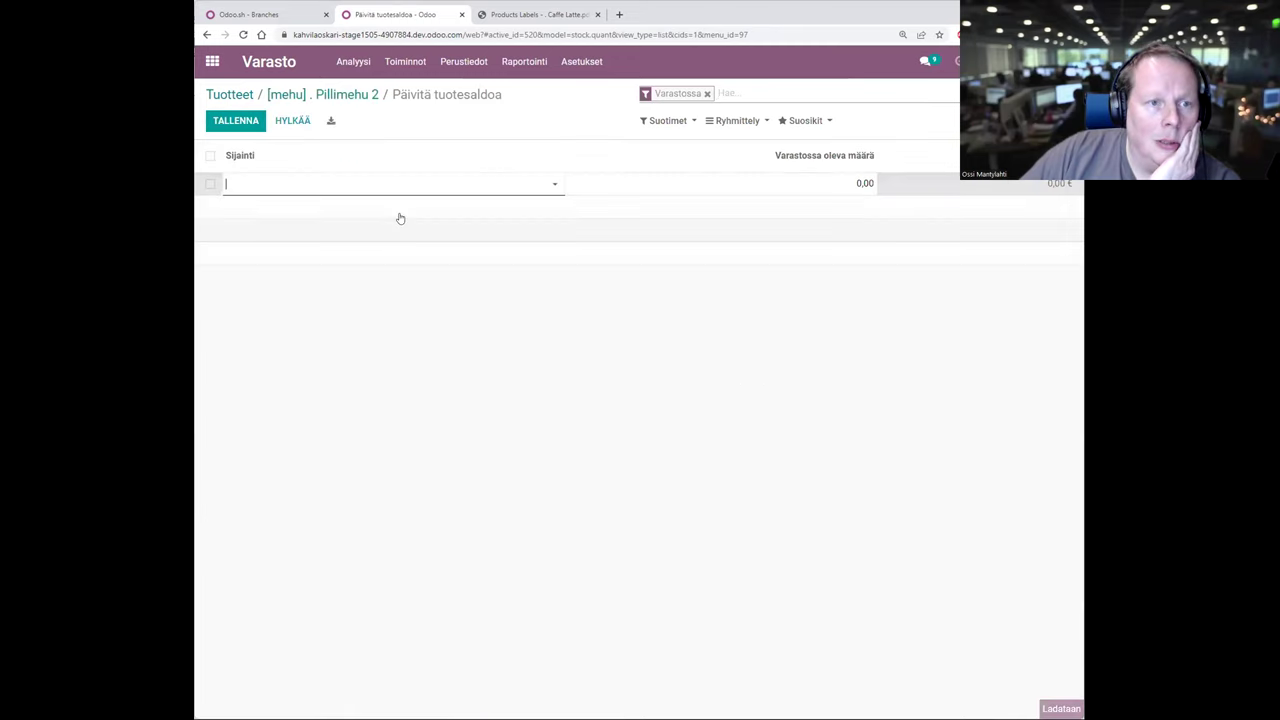
click(357, 187)
click(282, 206)
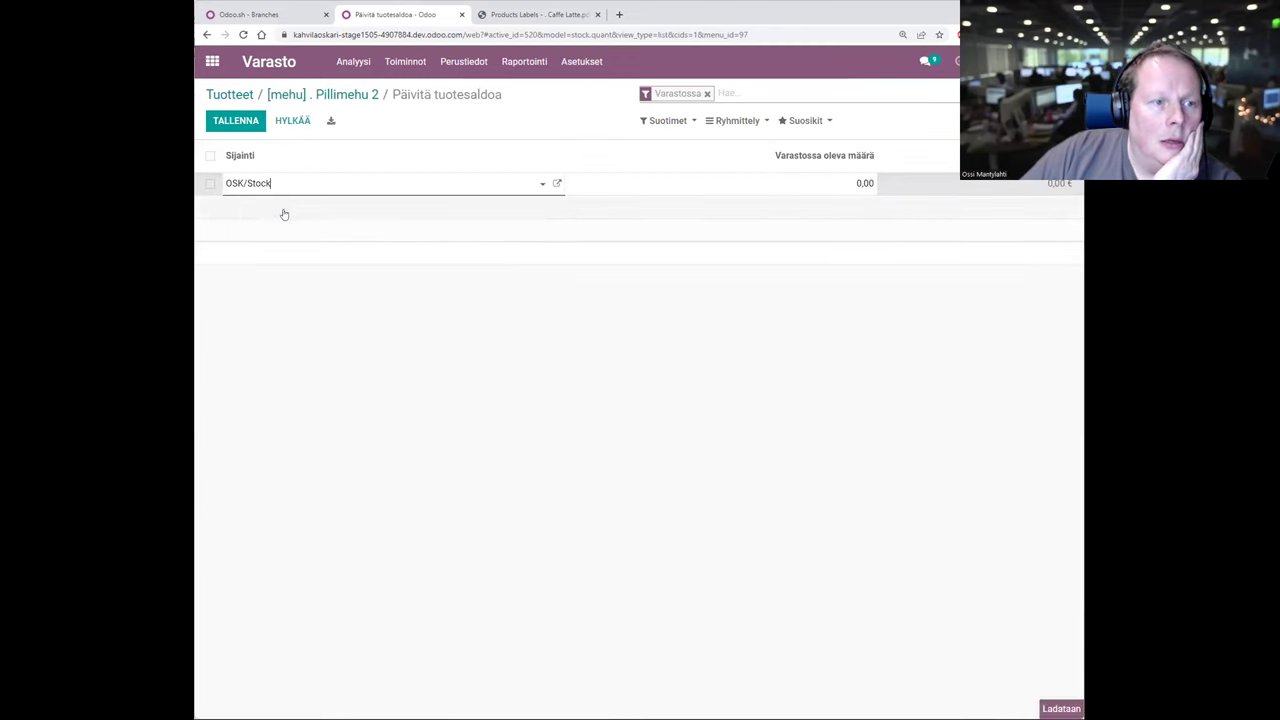
click(620, 183)
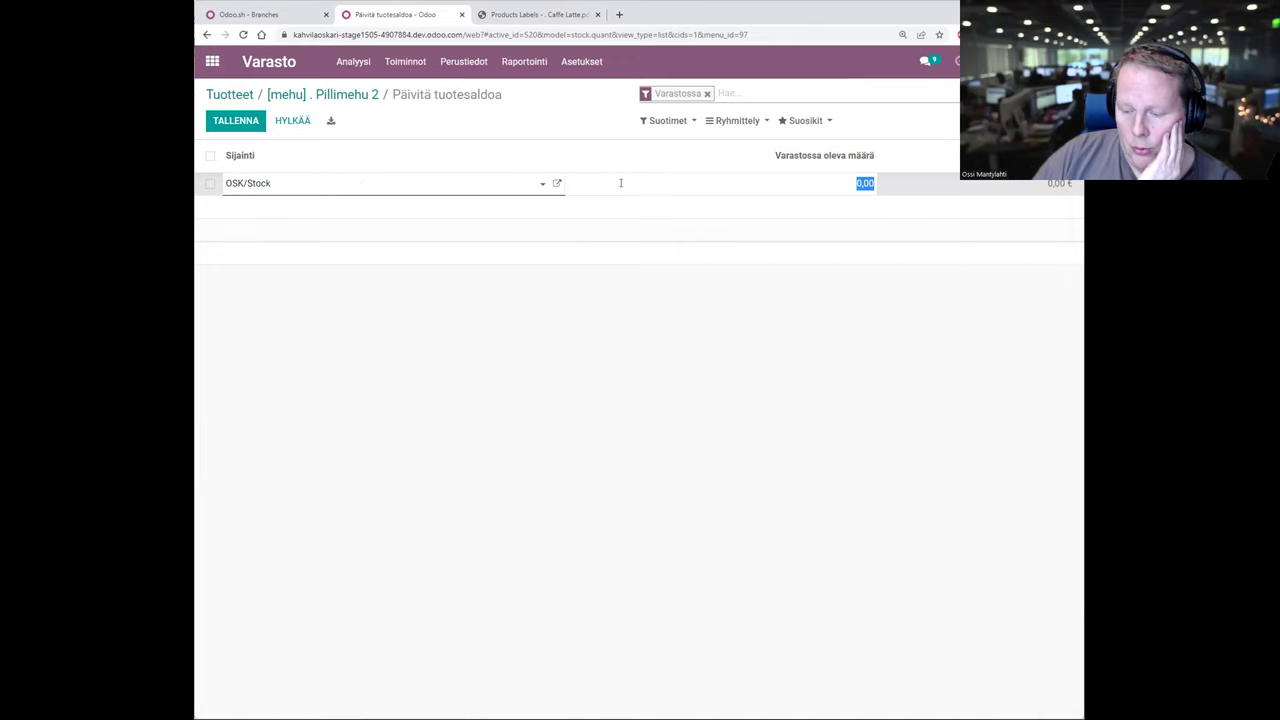
text(15)
key(Return)
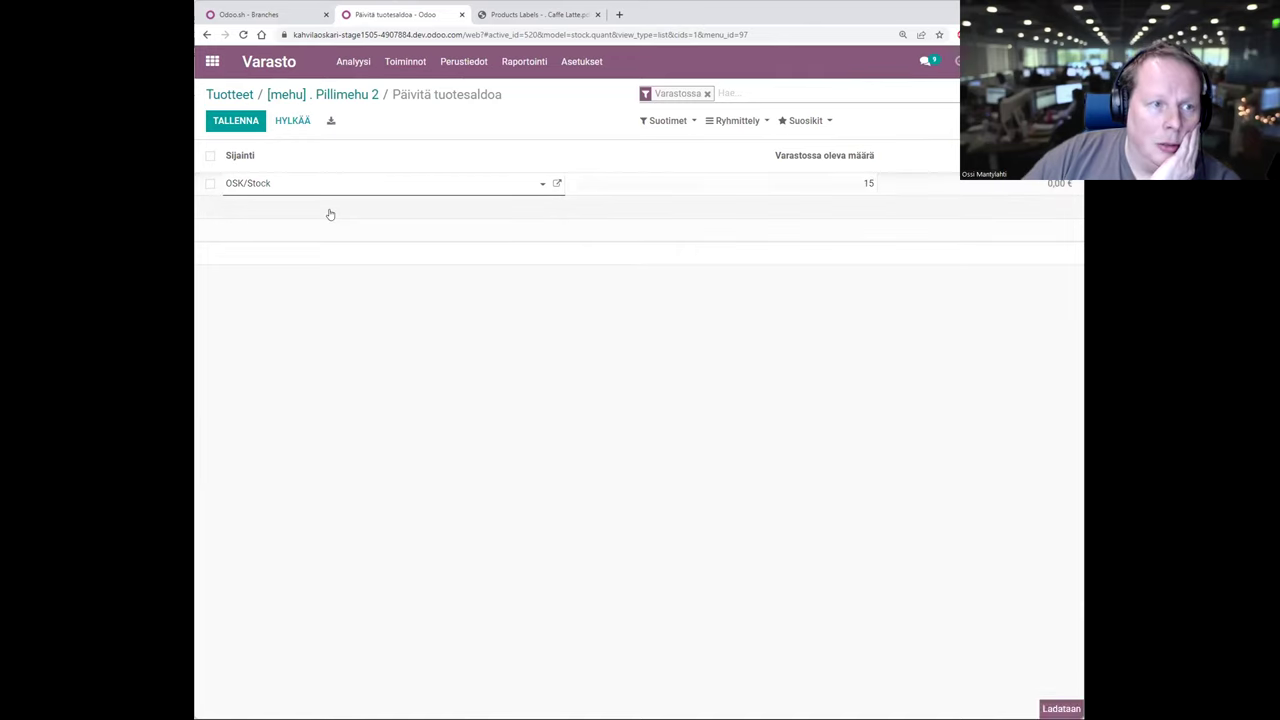
Add a second stock line for location TOR/Varasto with a quantity of 20 and save it
click(274, 208)
click(280, 260)
click(737, 209)
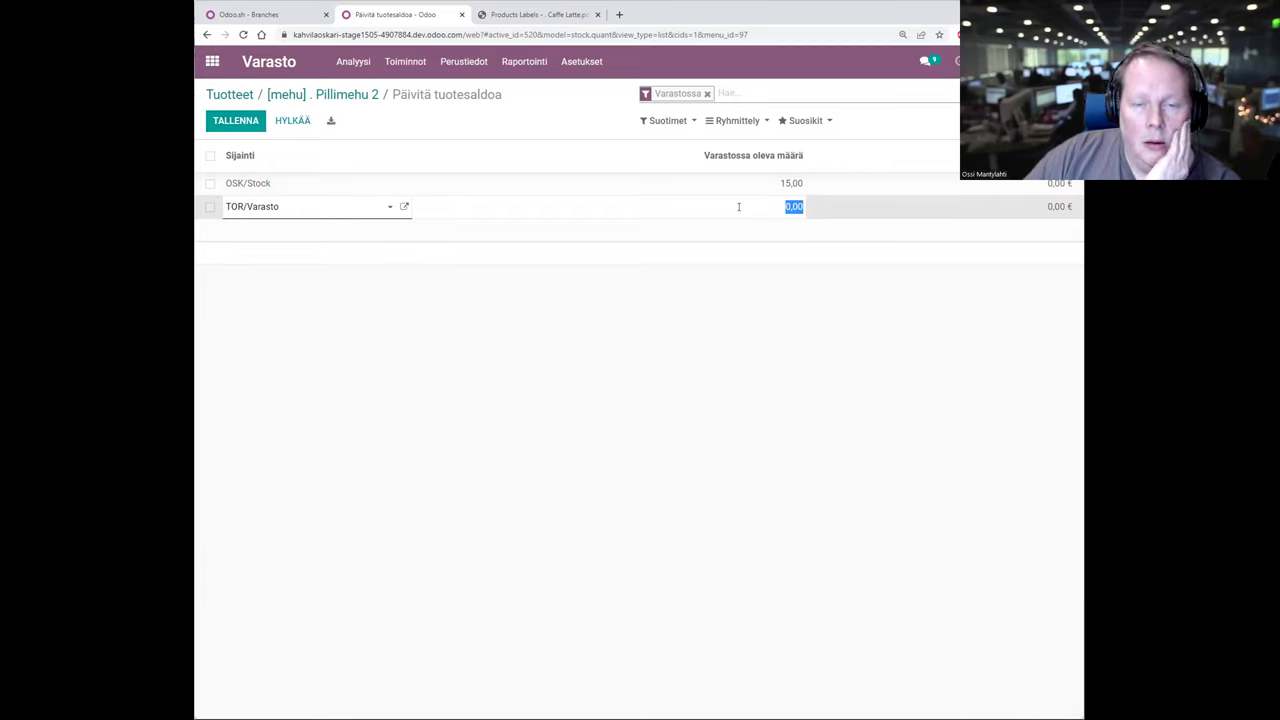
text(20)
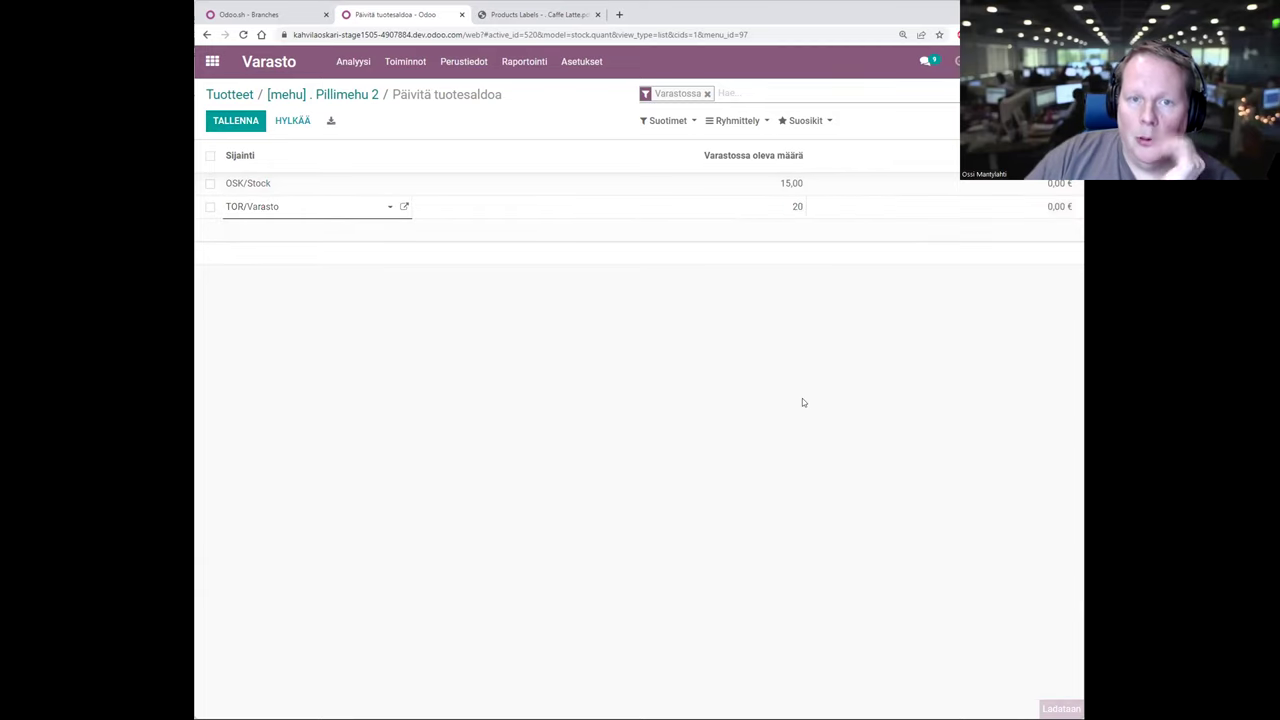
click(802, 400)
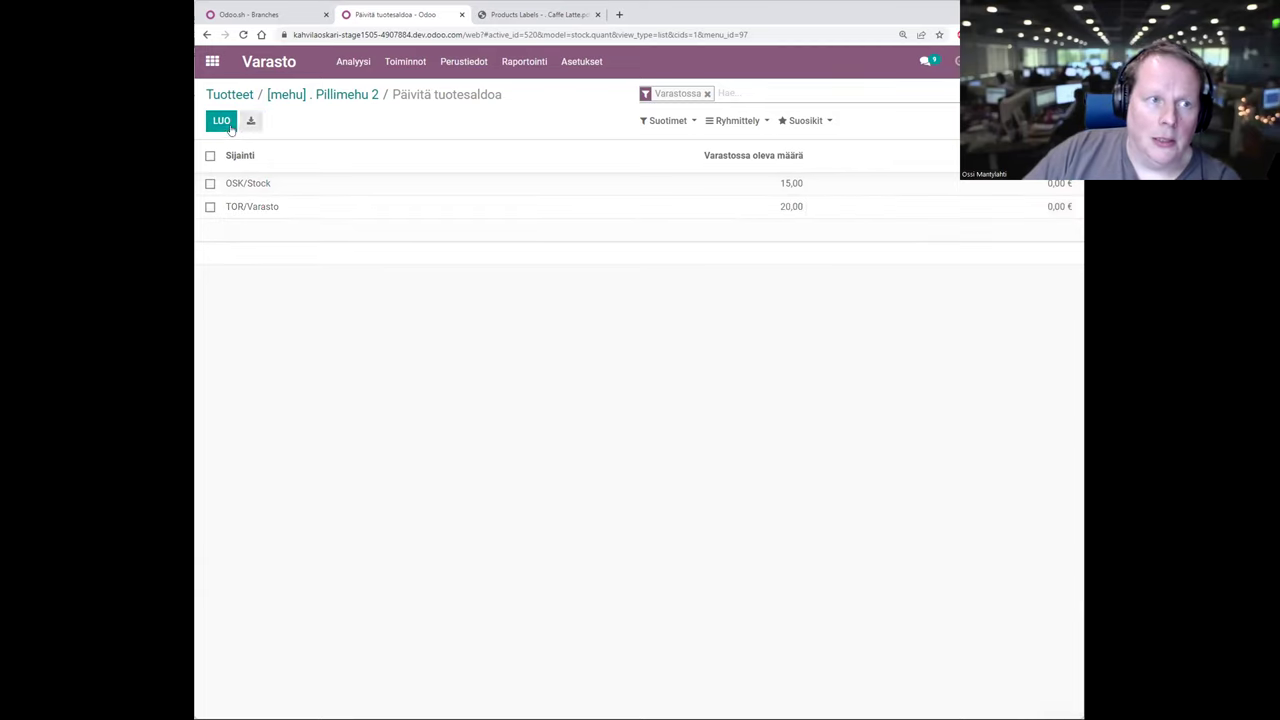
Return to the . Pillimehu 2 product and review its on-hand stock by location
click(356, 95)
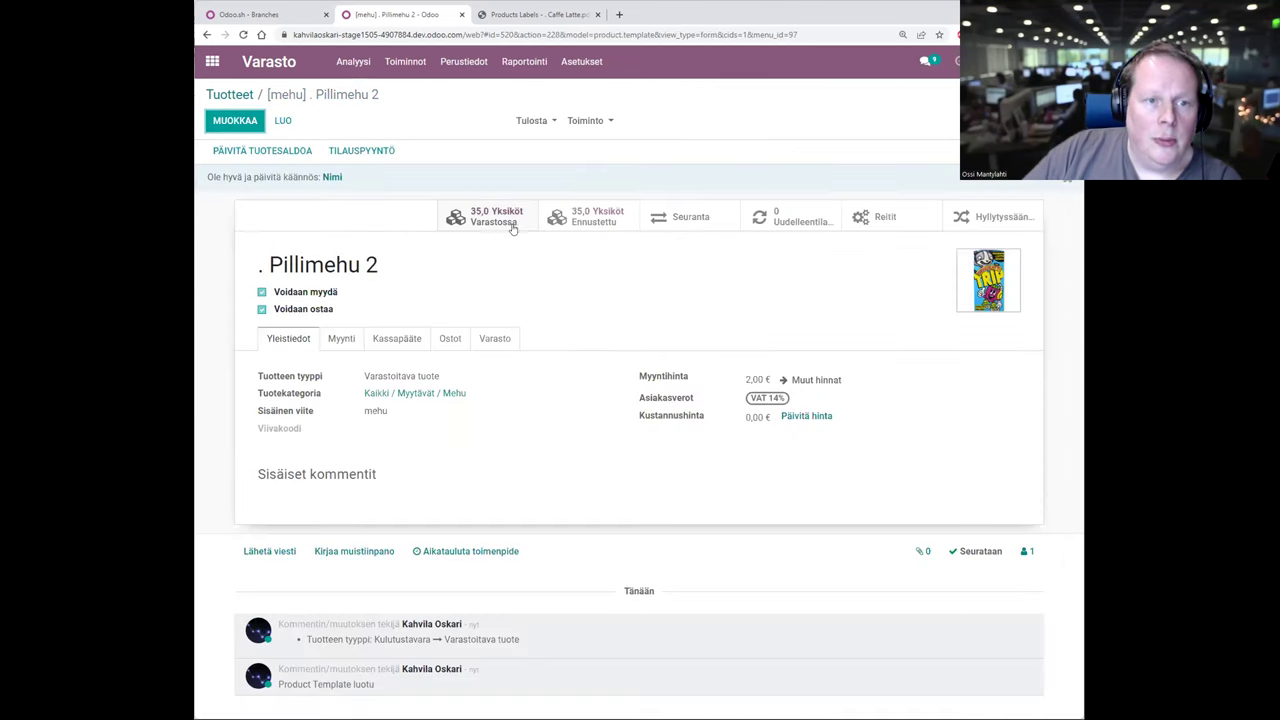
click(490, 218)
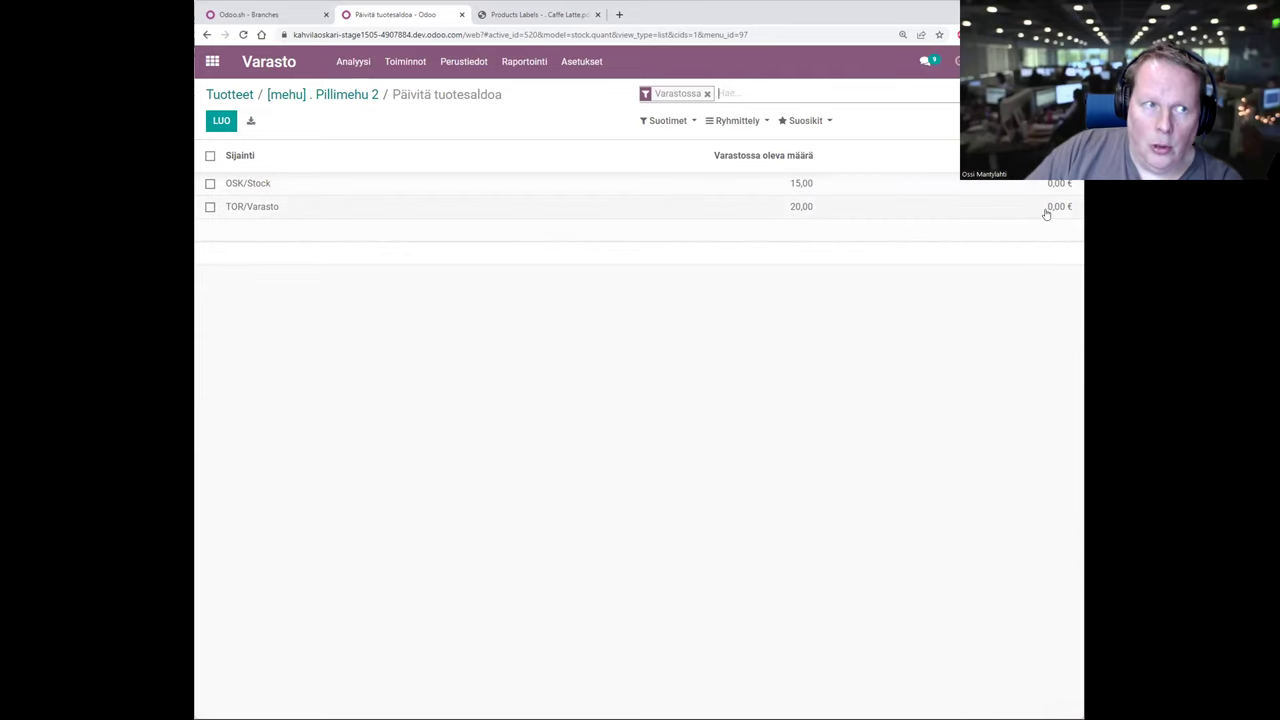
Reopen . Pillimehu 2 from the inventory product list and examine its purchasing and point-of-sale settings
click(251, 58)
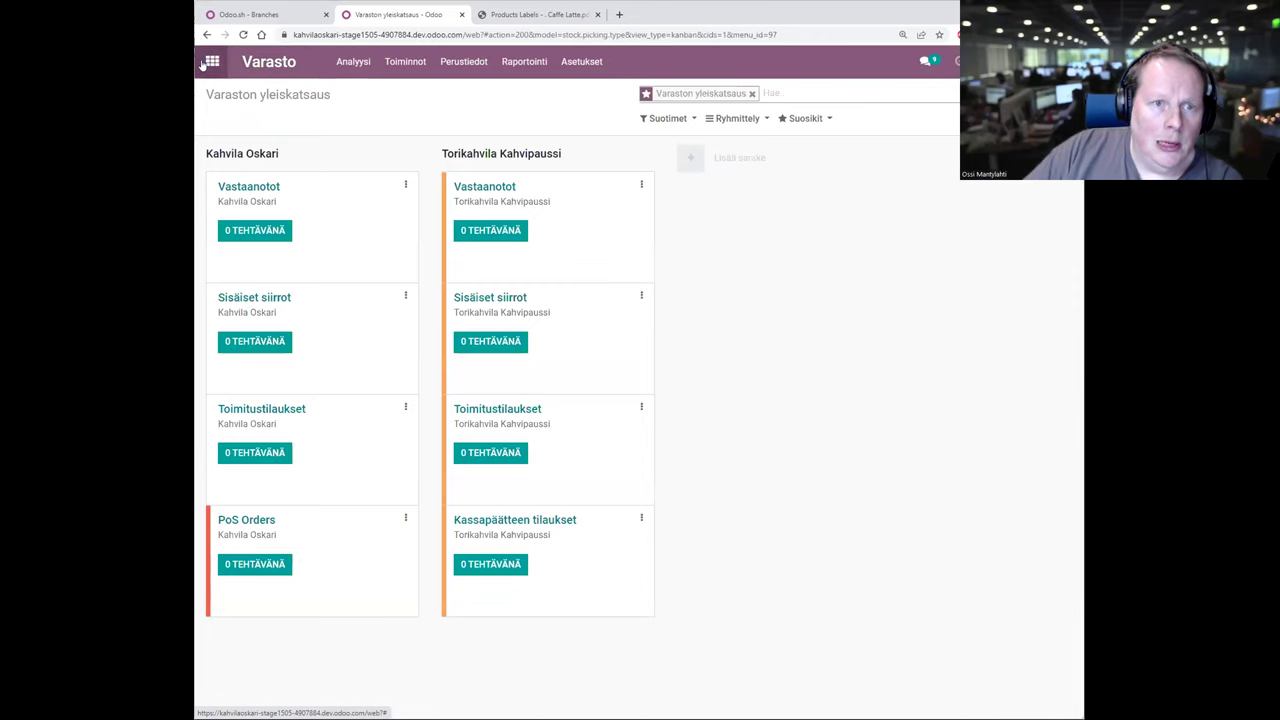
click(206, 63)
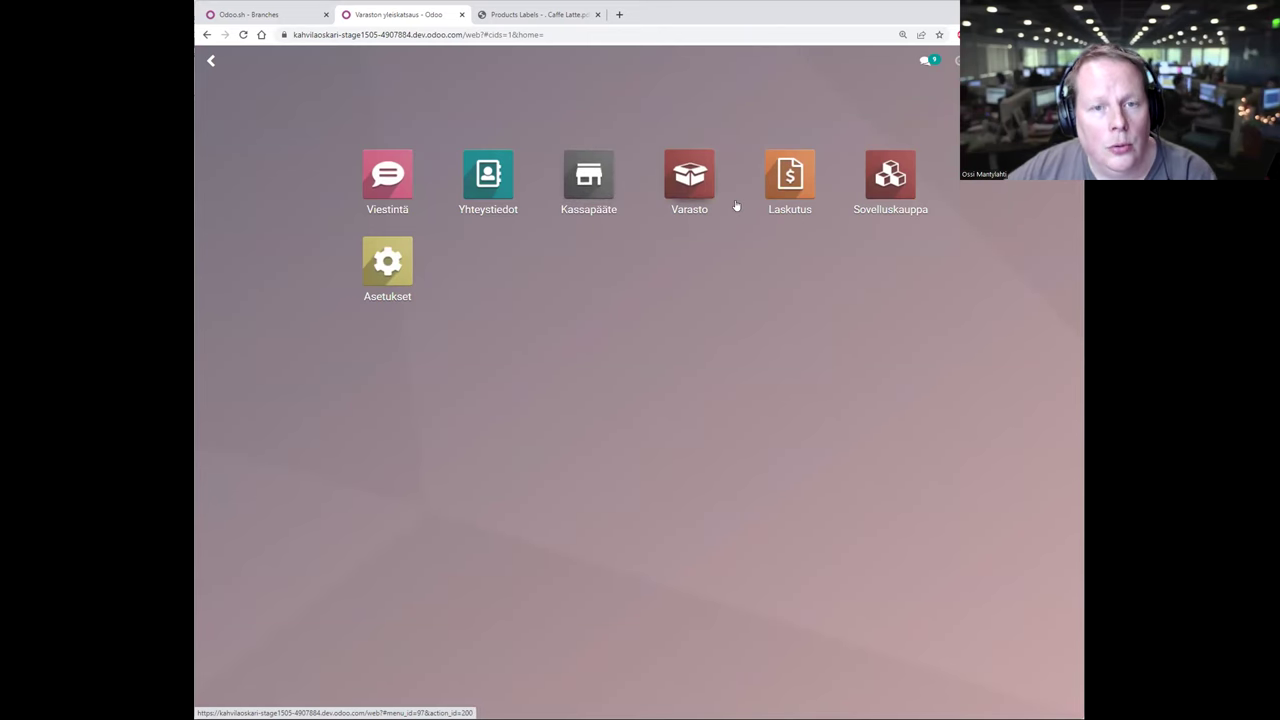
click(464, 62)
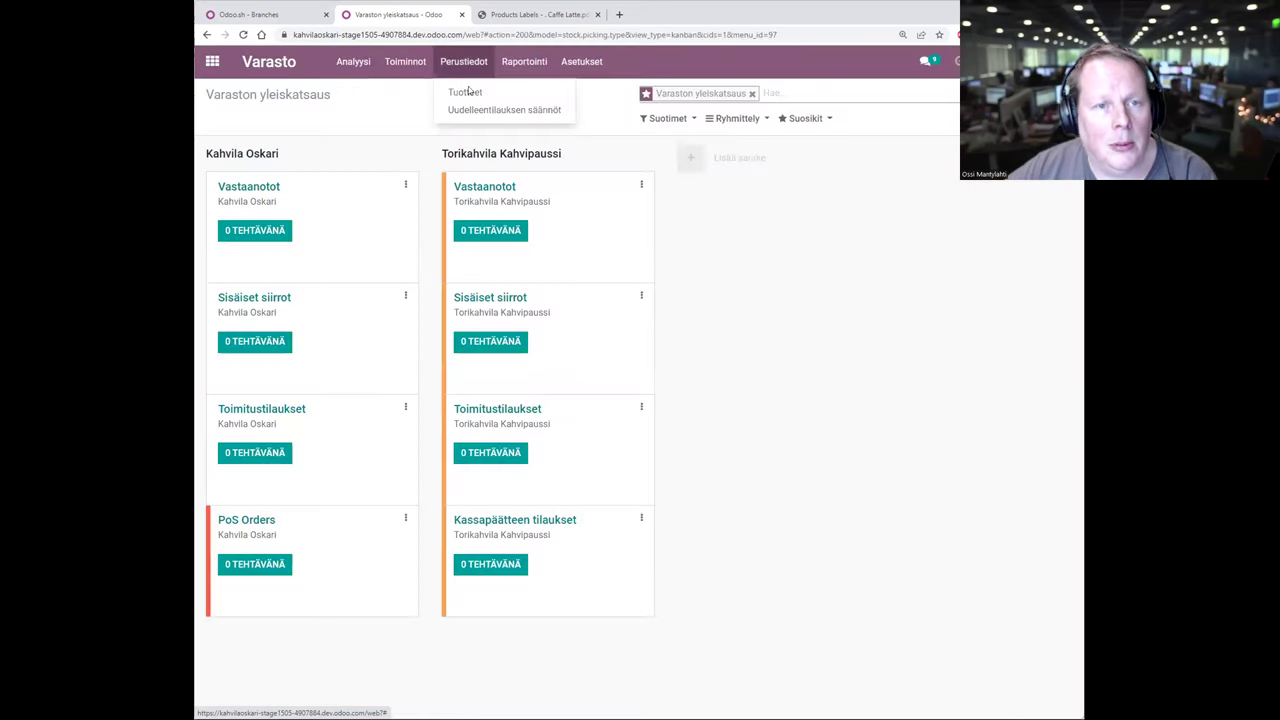
click(466, 92)
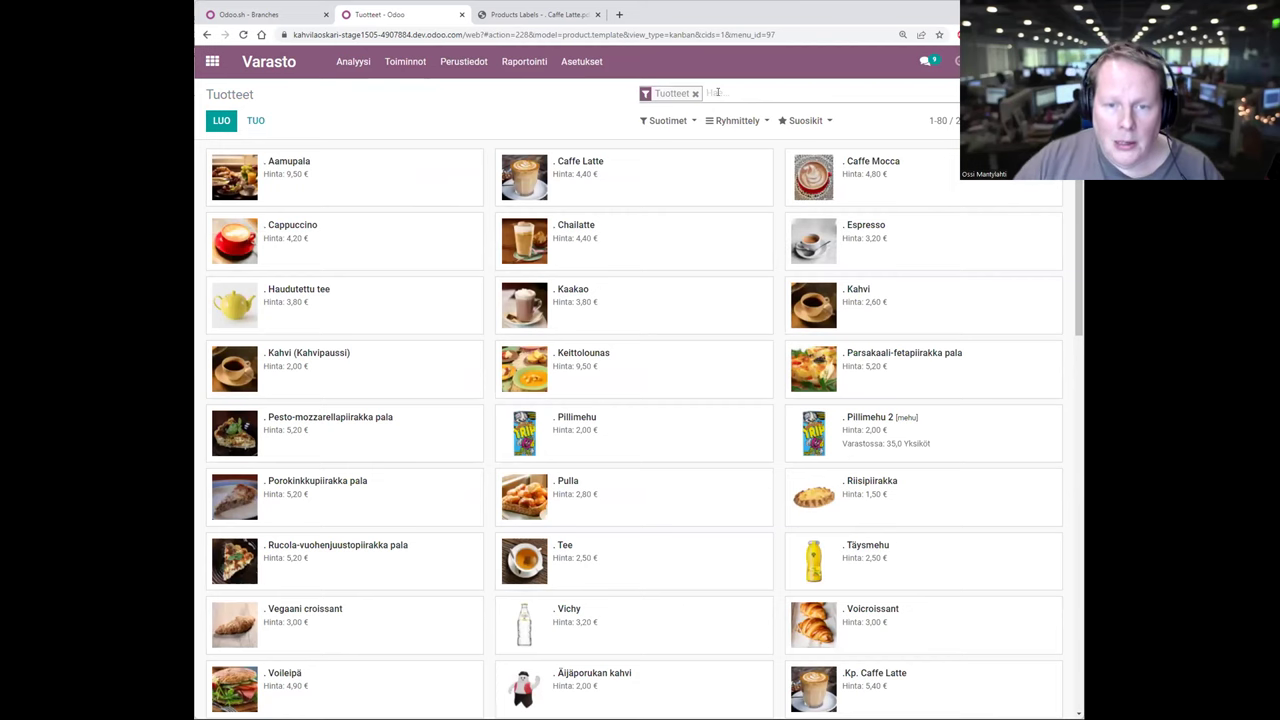
click(897, 455)
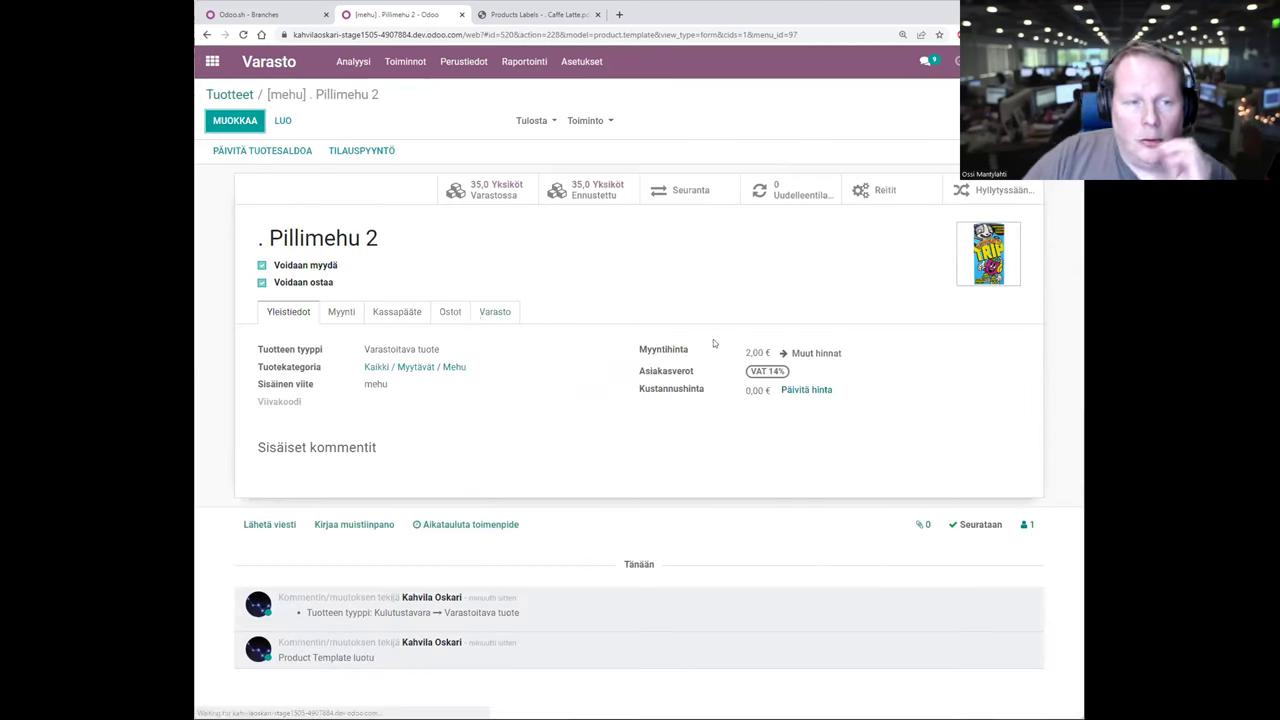
click(449, 313)
click(407, 313)
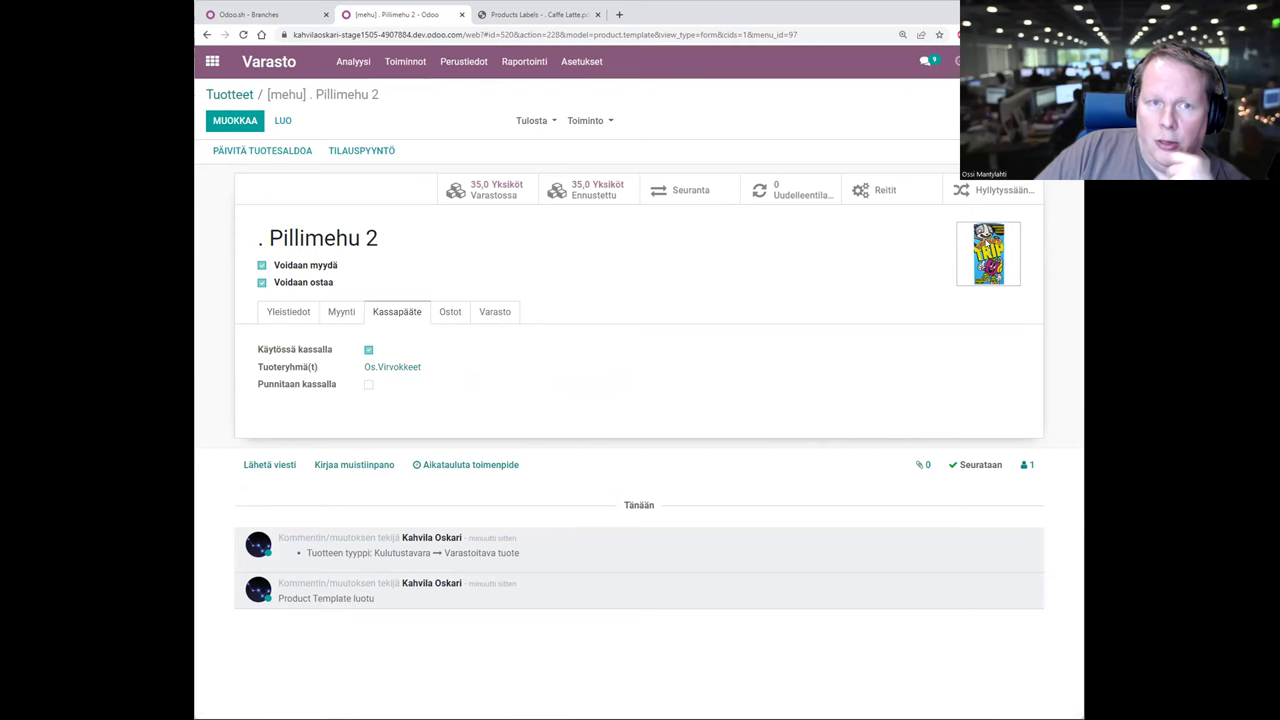
Switch to the Kassapääte app, start a new session for Ossin kahvila, and dismiss the printer error
click(232, 95)
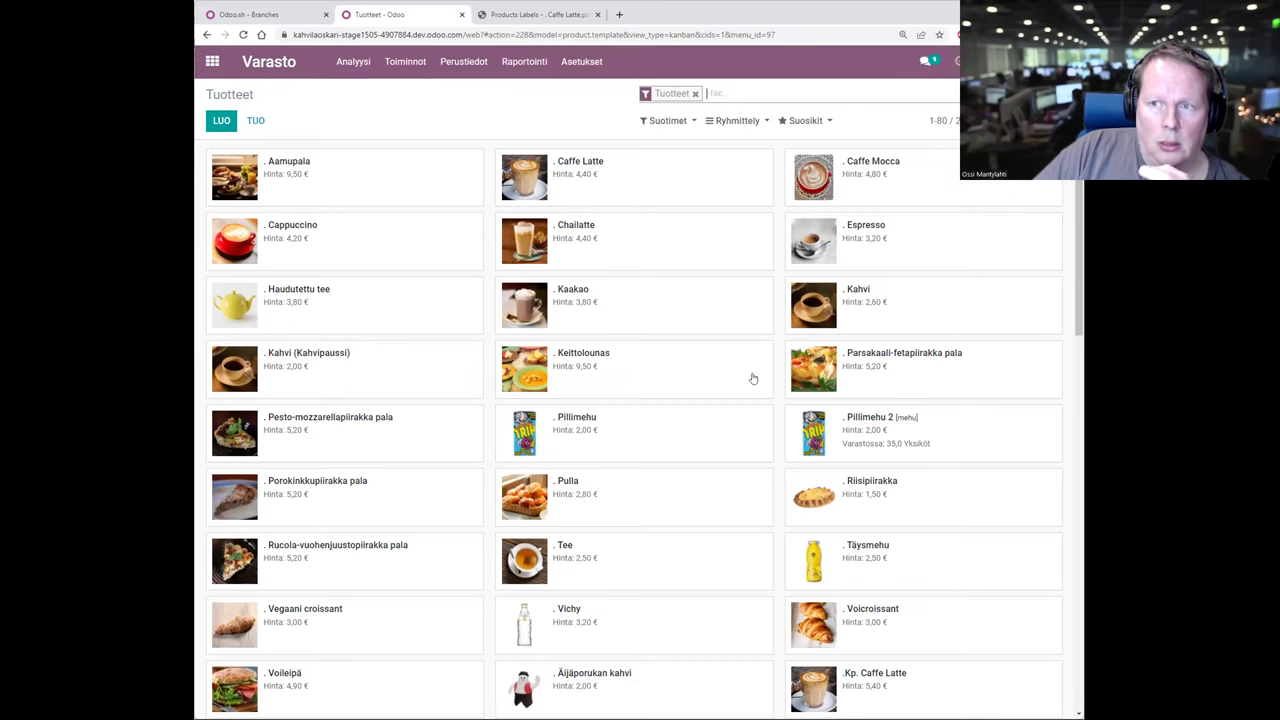
click(211, 64)
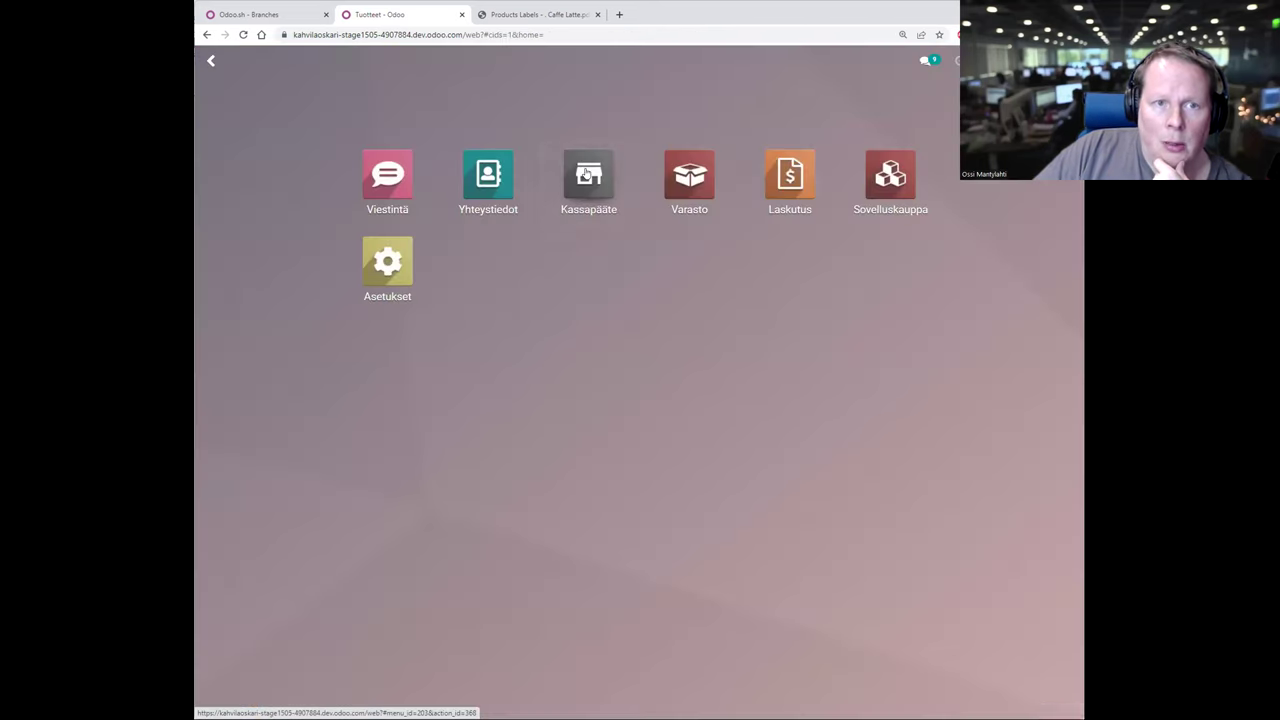
click(586, 174)
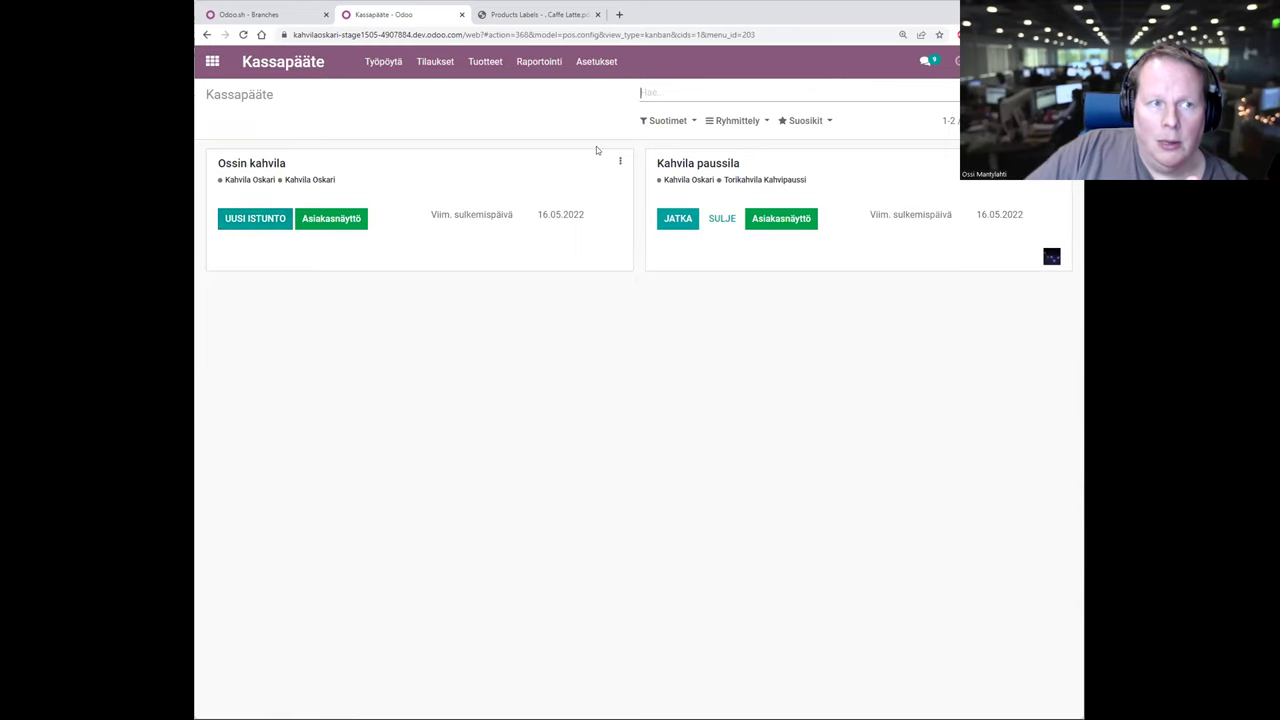
click(261, 222)
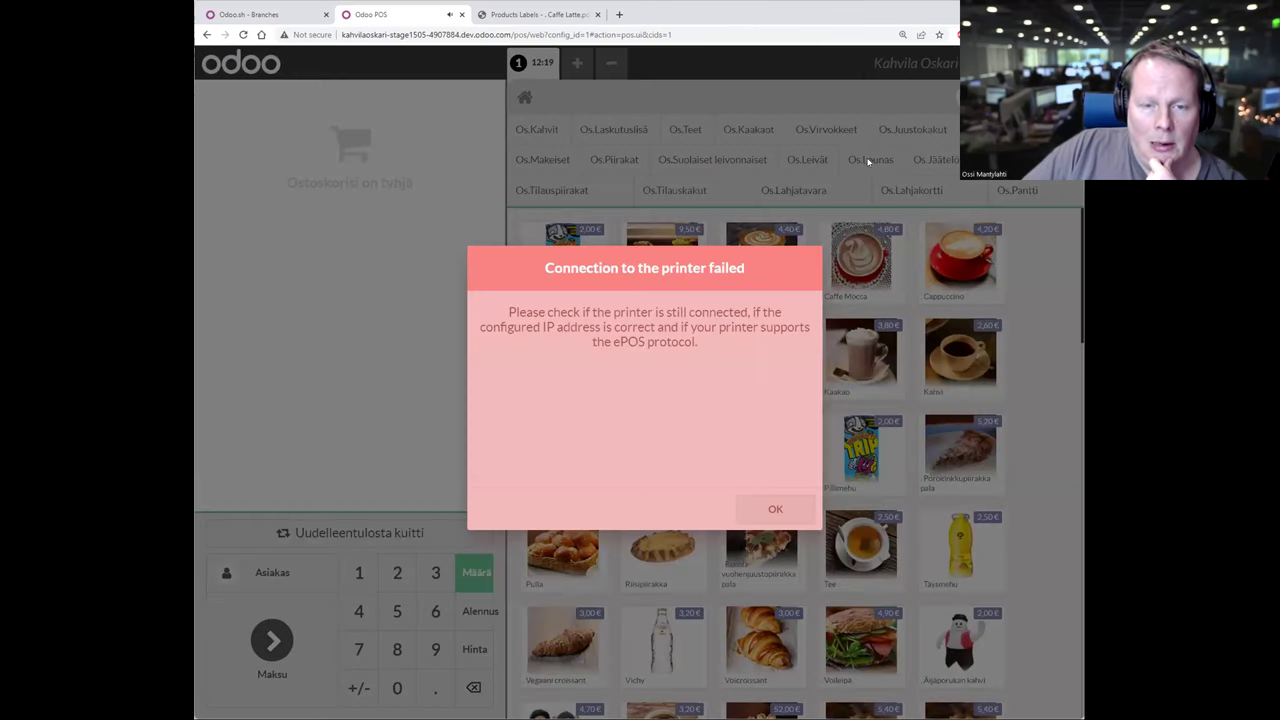
click(772, 510)
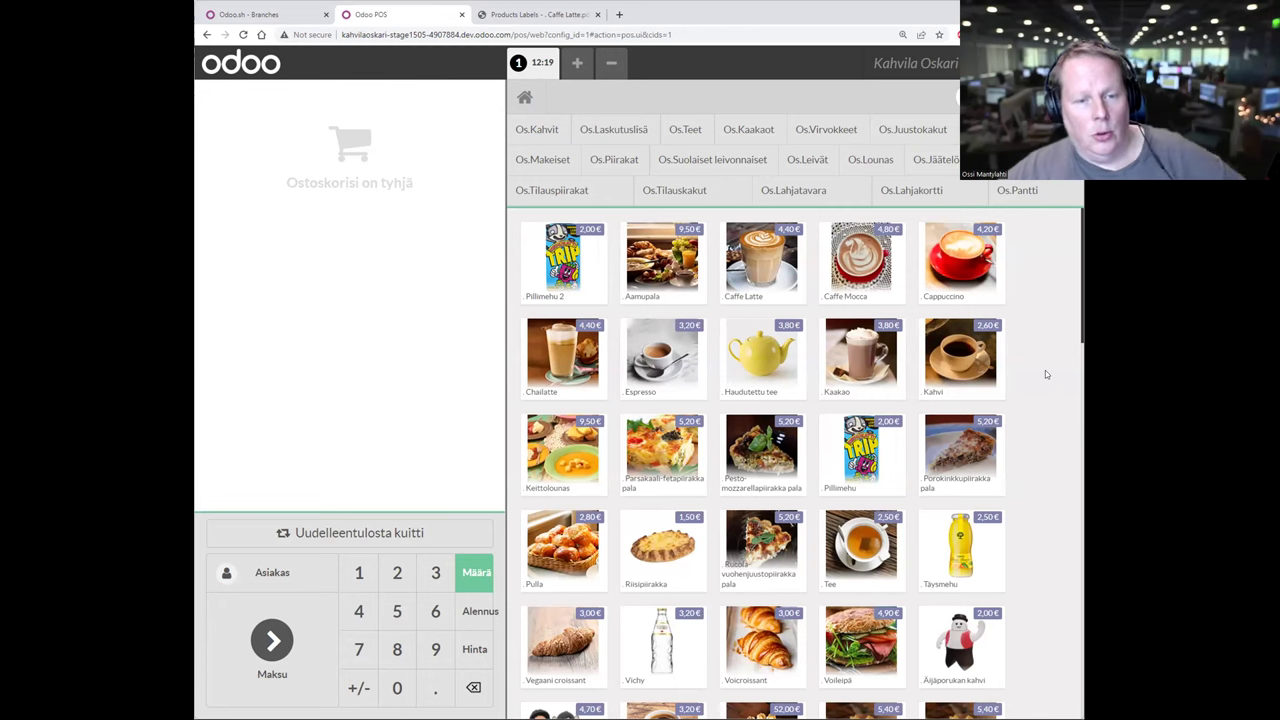
Add Pillimehu 2, Keittolounas and Parsakaali-fetapiirakka pala to the order
click(545, 262)
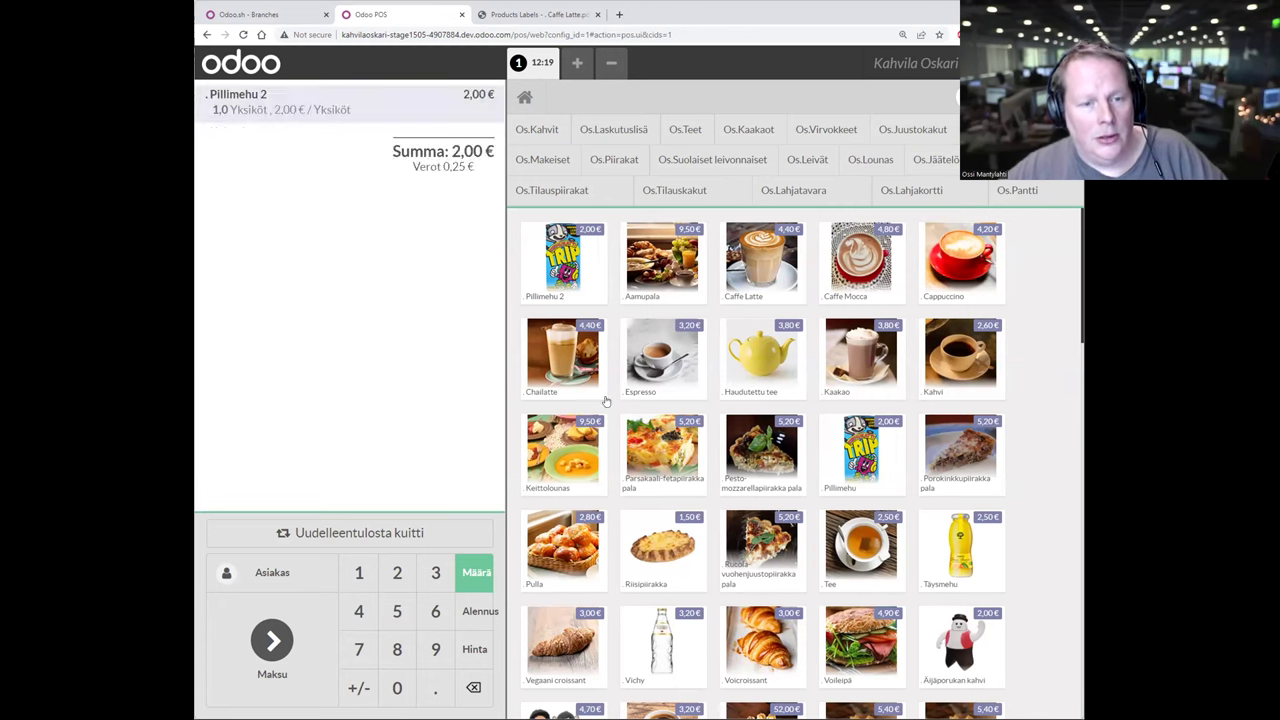
click(571, 451)
click(658, 449)
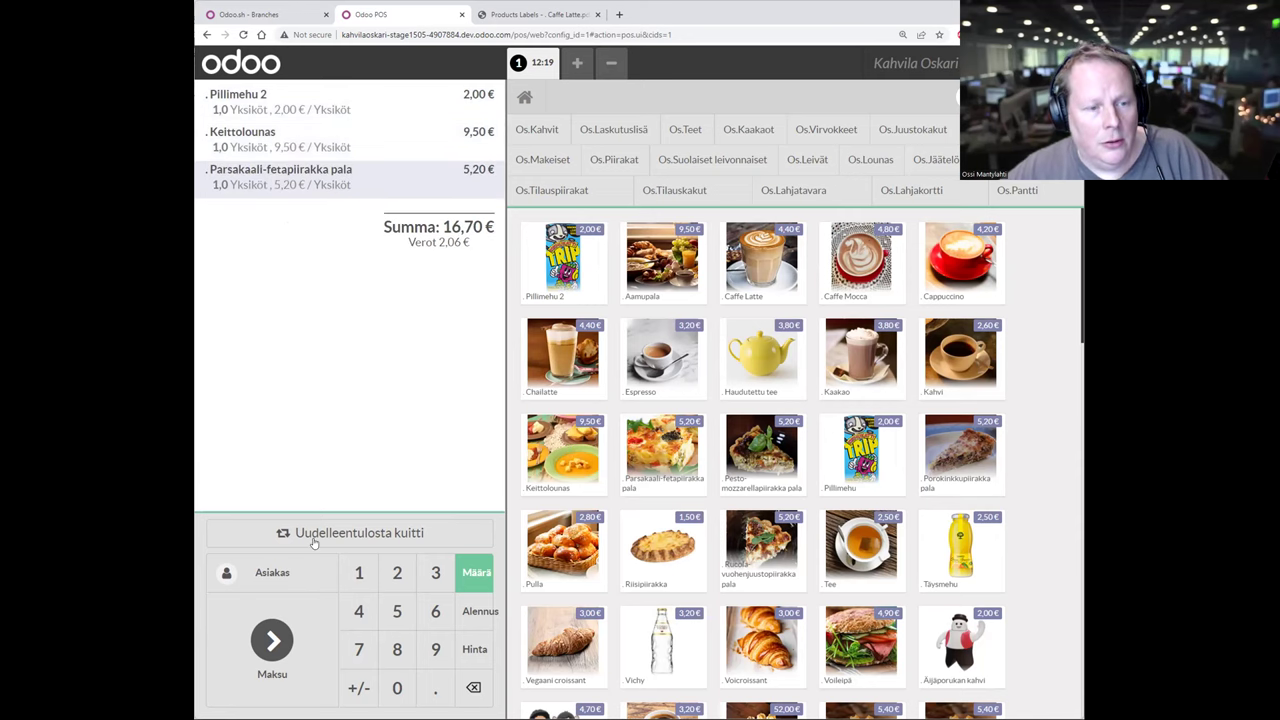
Assign an existing customer from the customer list to the order
click(272, 573)
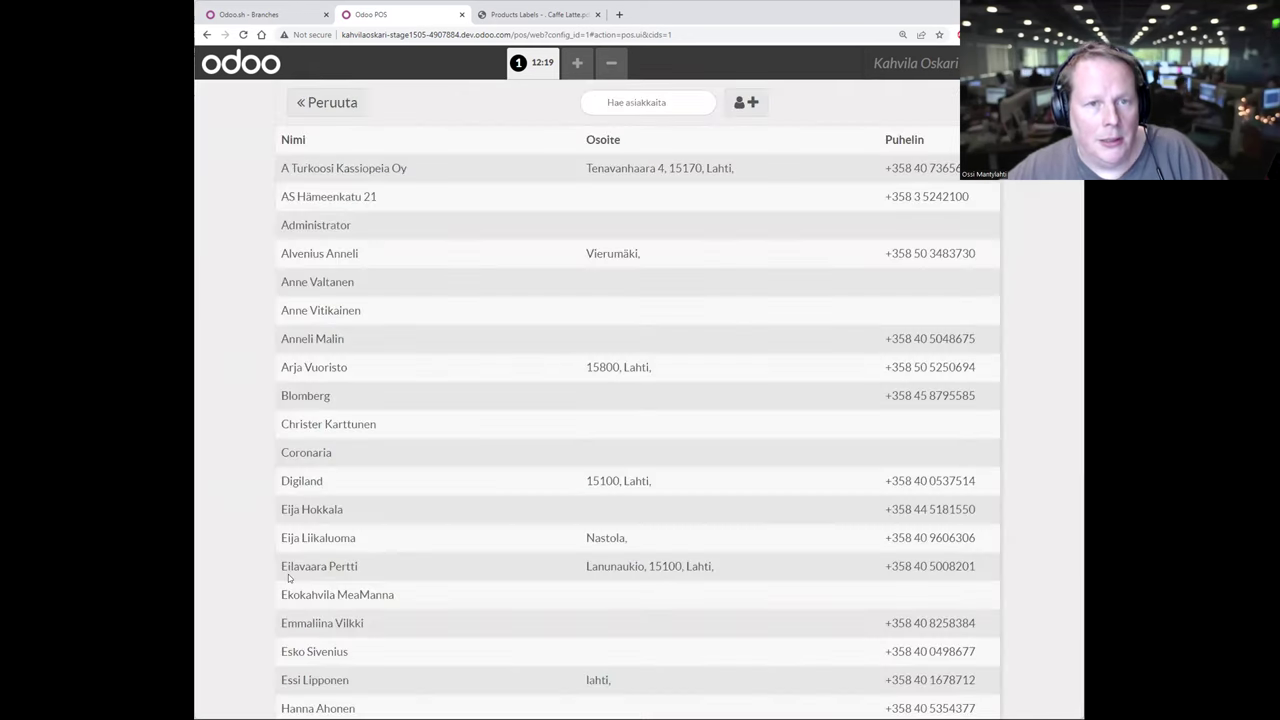
click(336, 255)
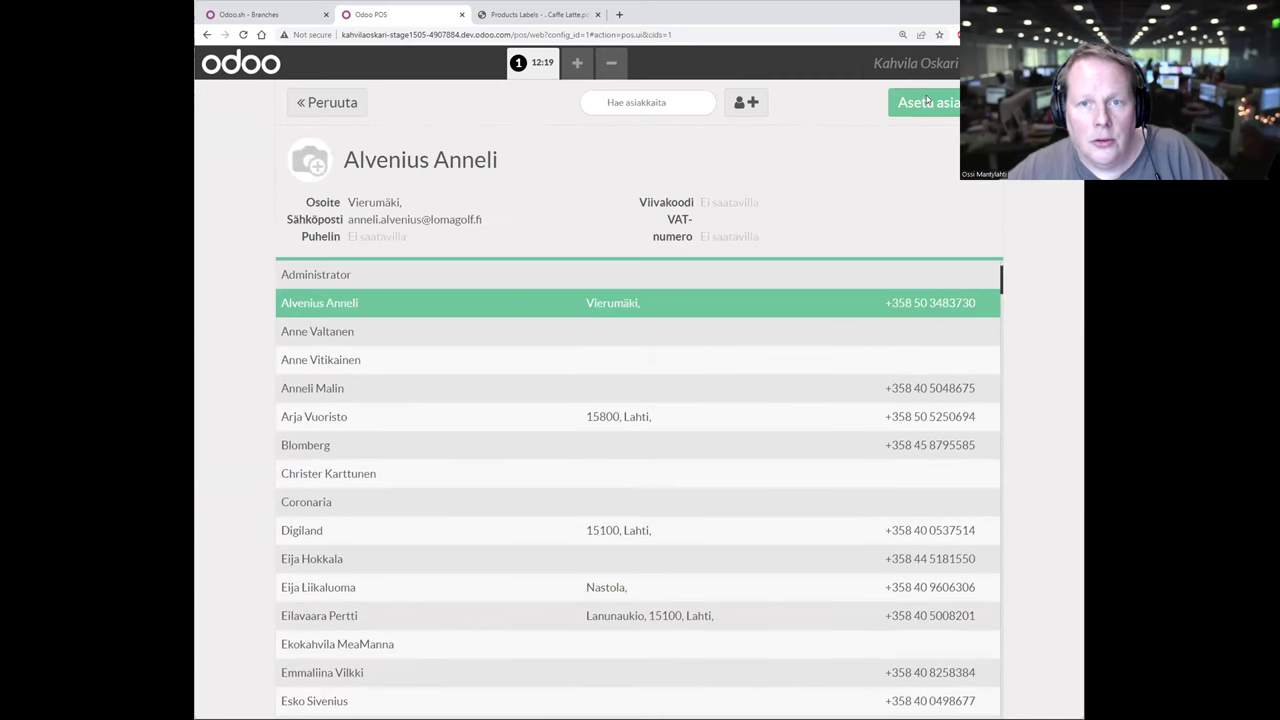
click(910, 110)
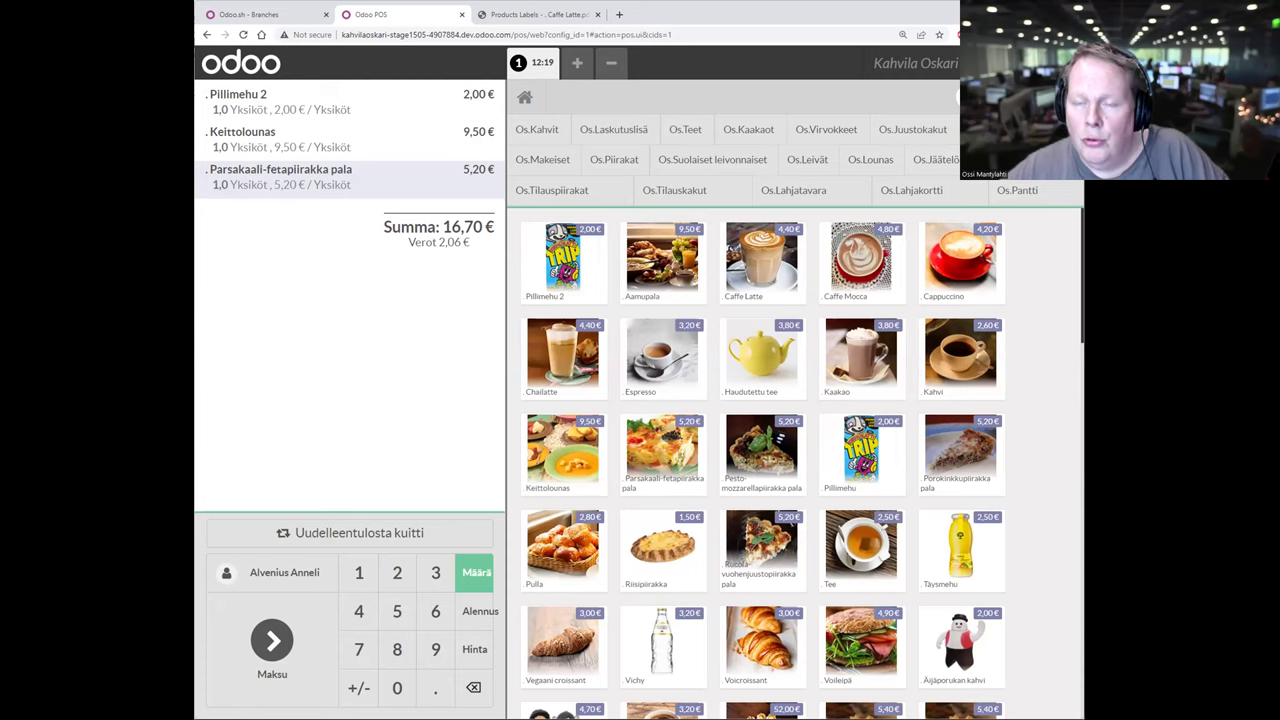
Leave this register, continue the Kahvila paussila session, and add Dallaspulla and Cappuccino to its order
click(914, 63)
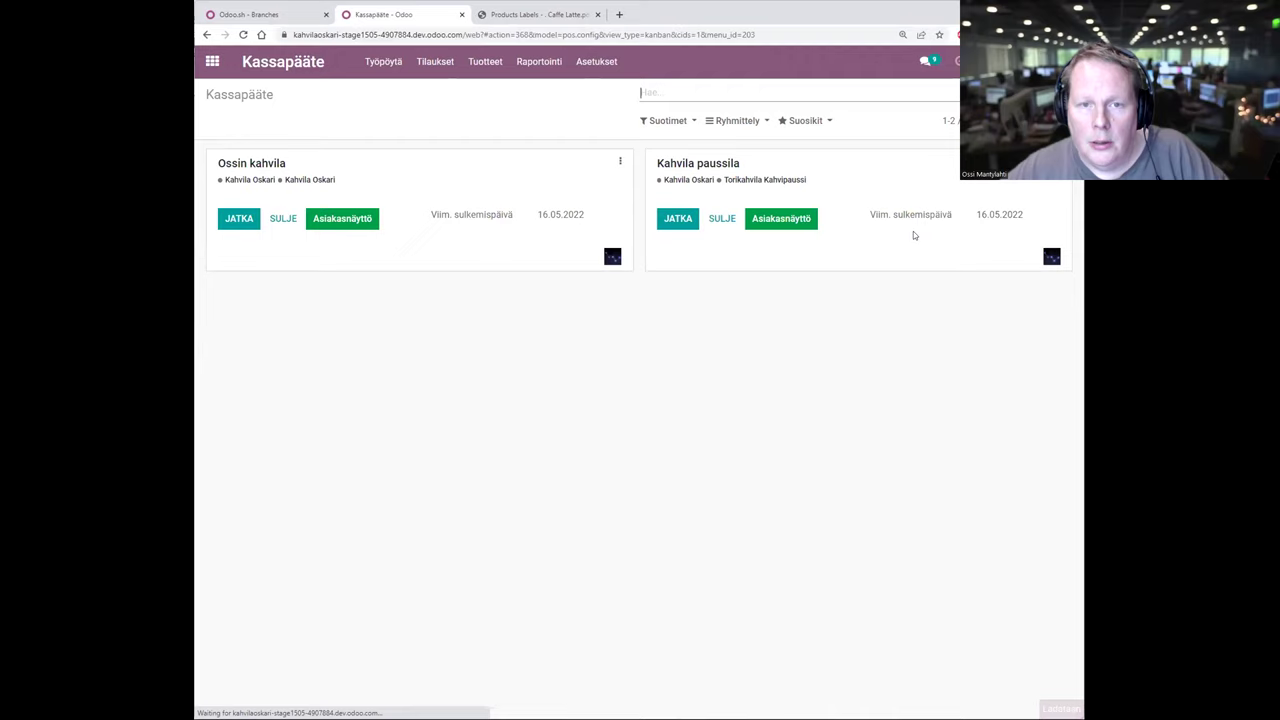
click(678, 219)
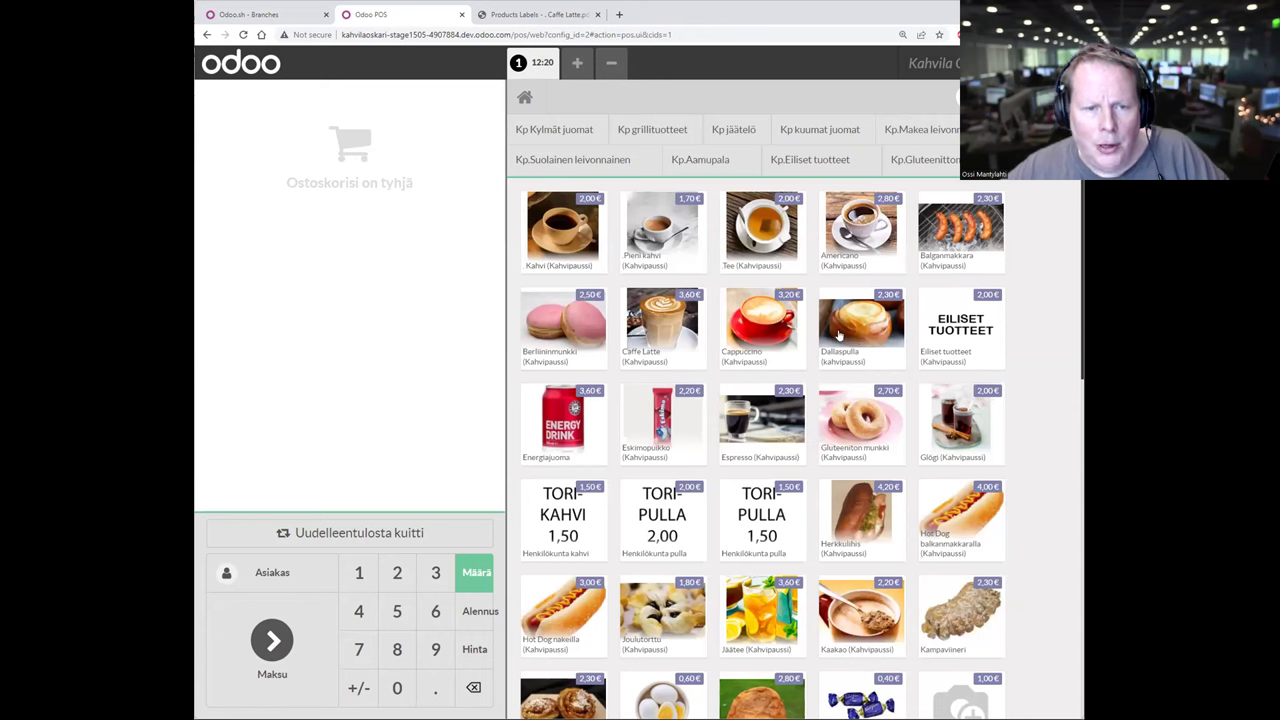
click(838, 336)
click(757, 330)
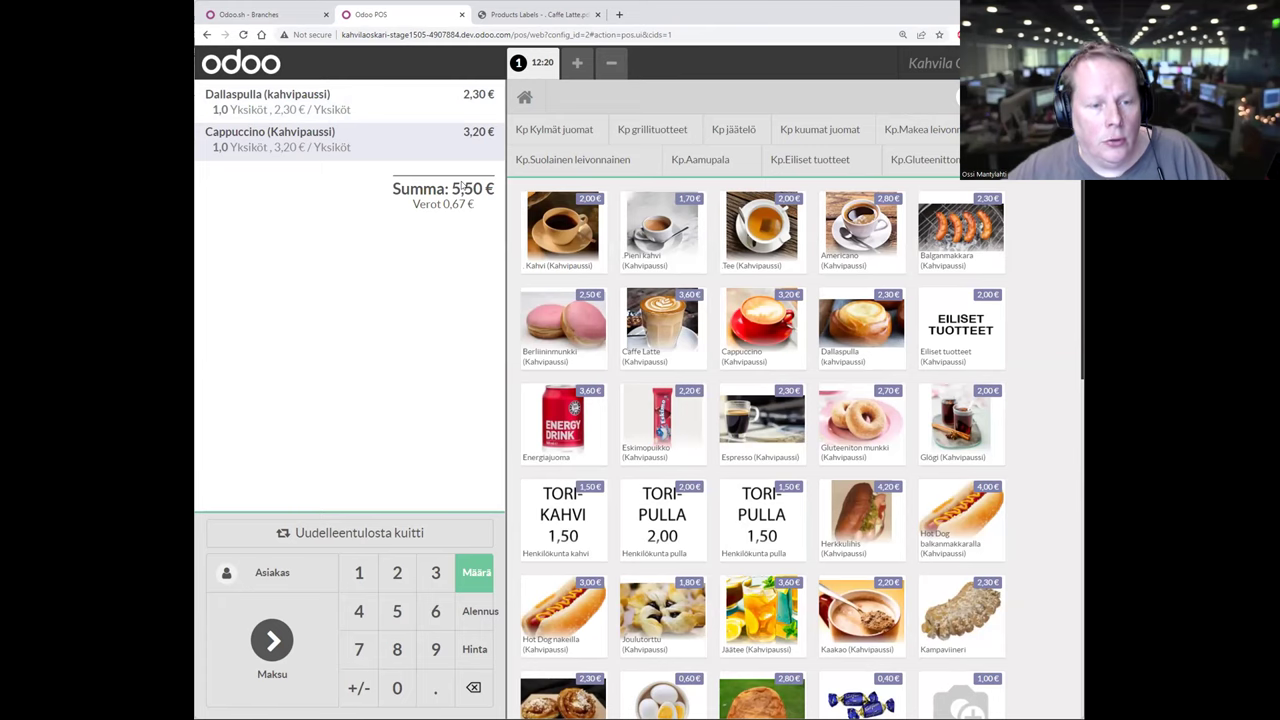
Pay the order by Käteinen with 10,00 € received and validate the payment
click(282, 625)
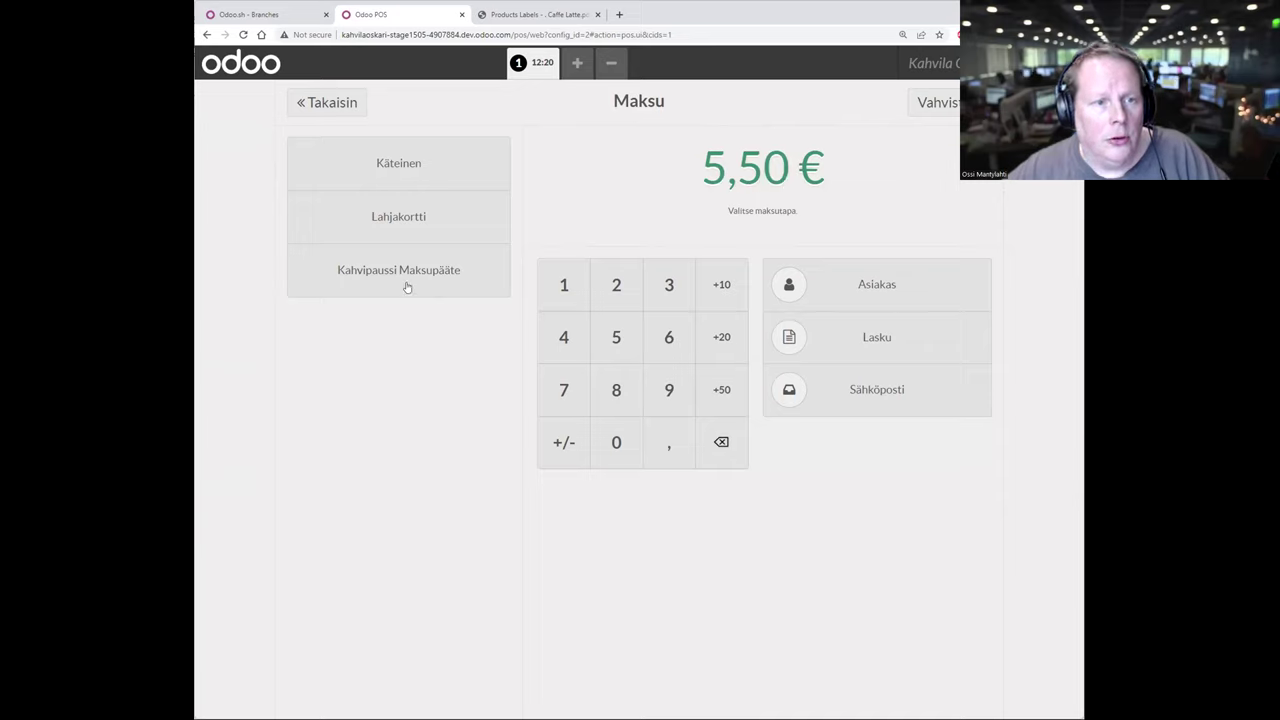
click(380, 170)
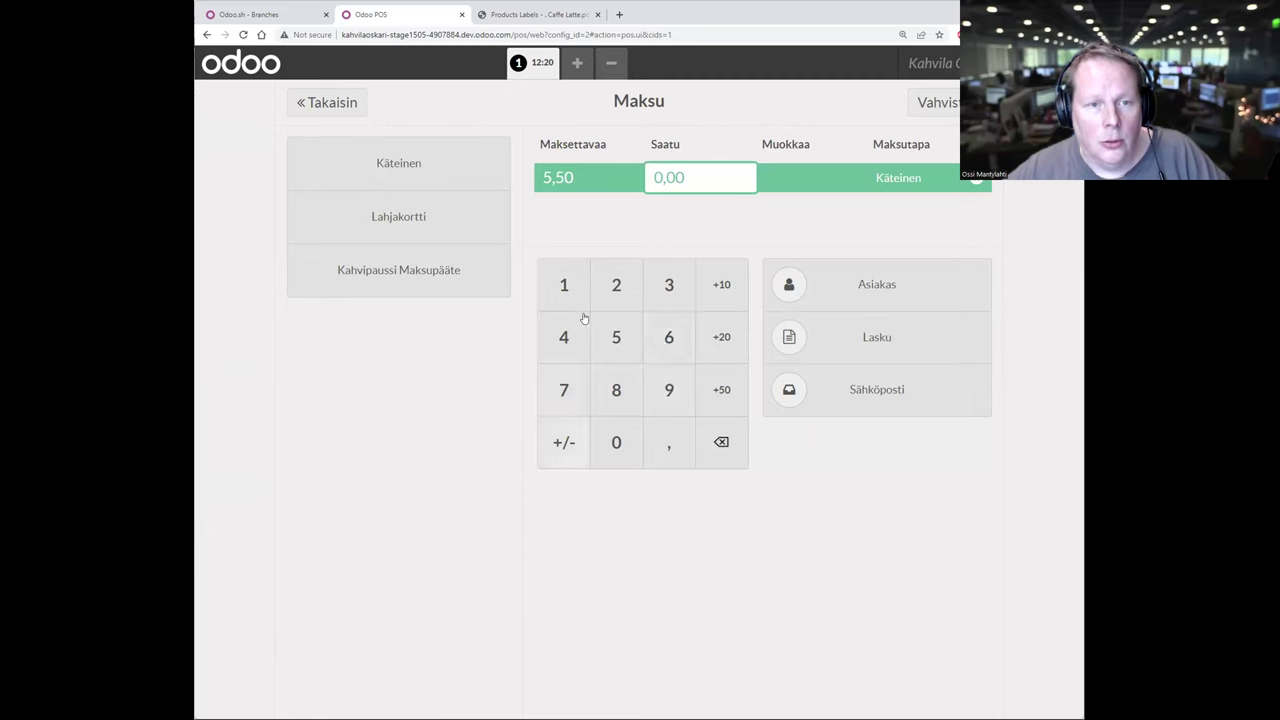
text(1)
click(612, 456)
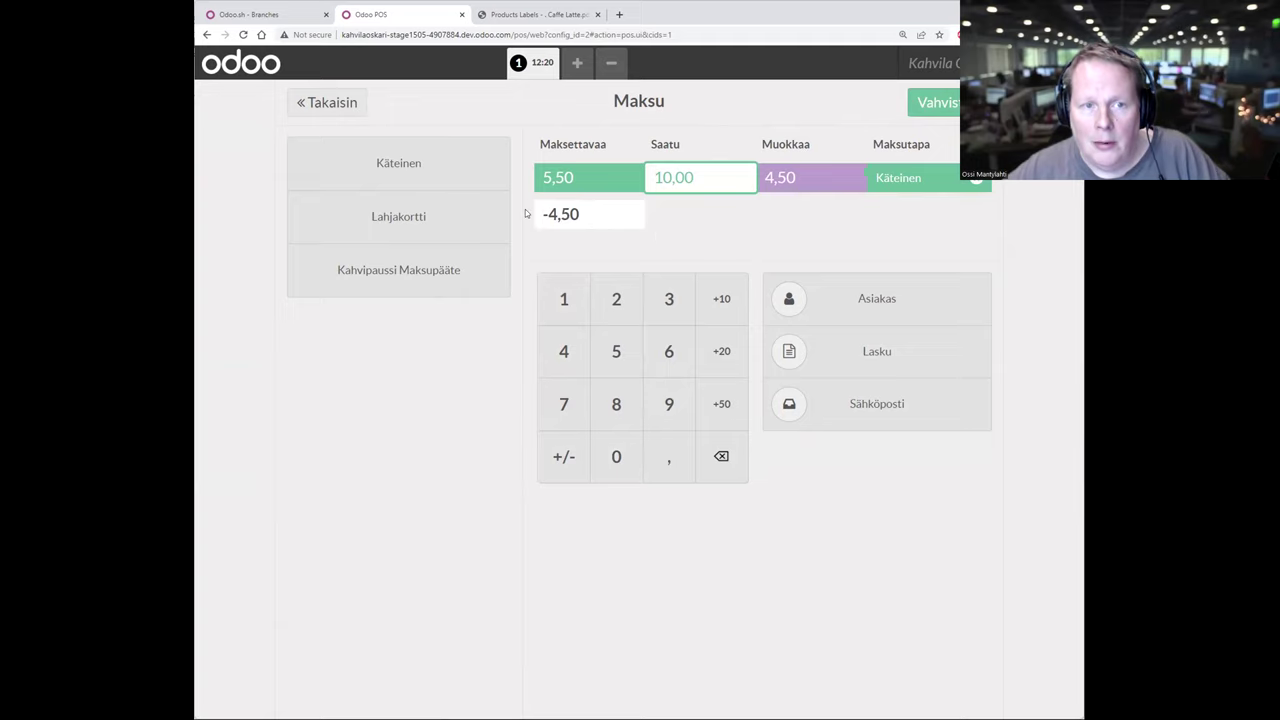
click(928, 108)
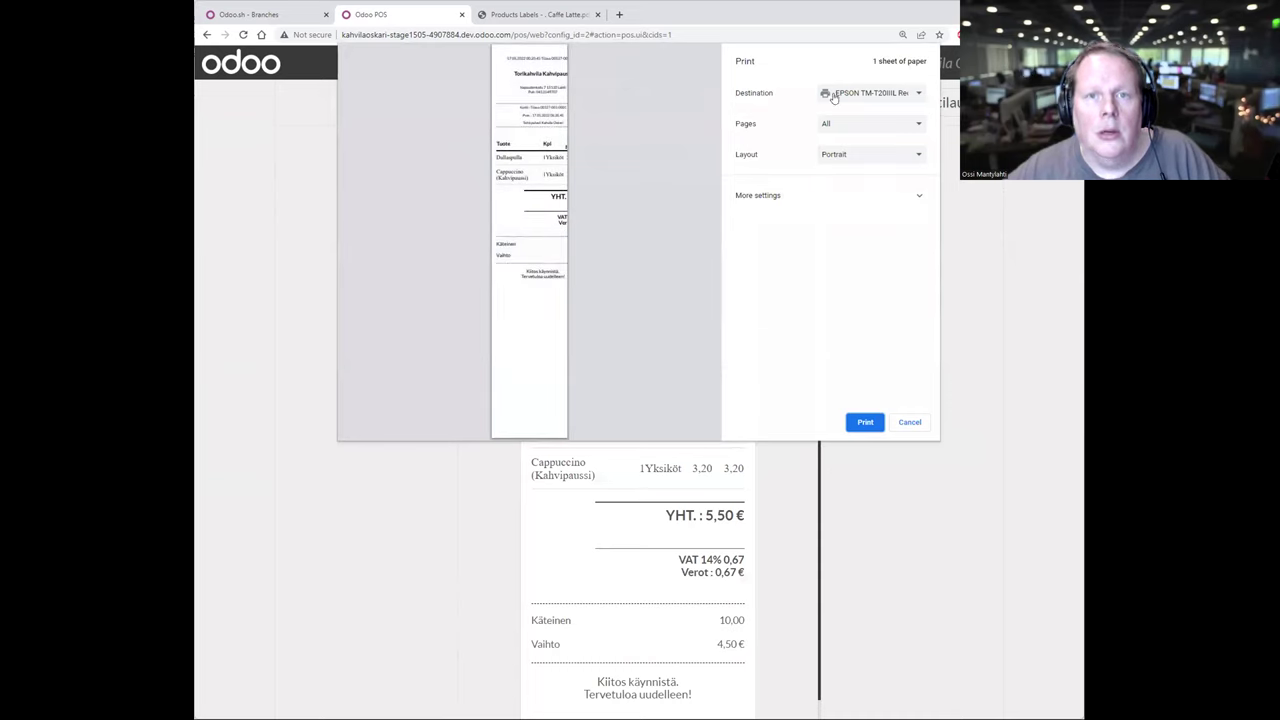
Examine the receipt's additional print settings, including the layout and scale options
click(851, 158)
click(766, 196)
click(766, 196)
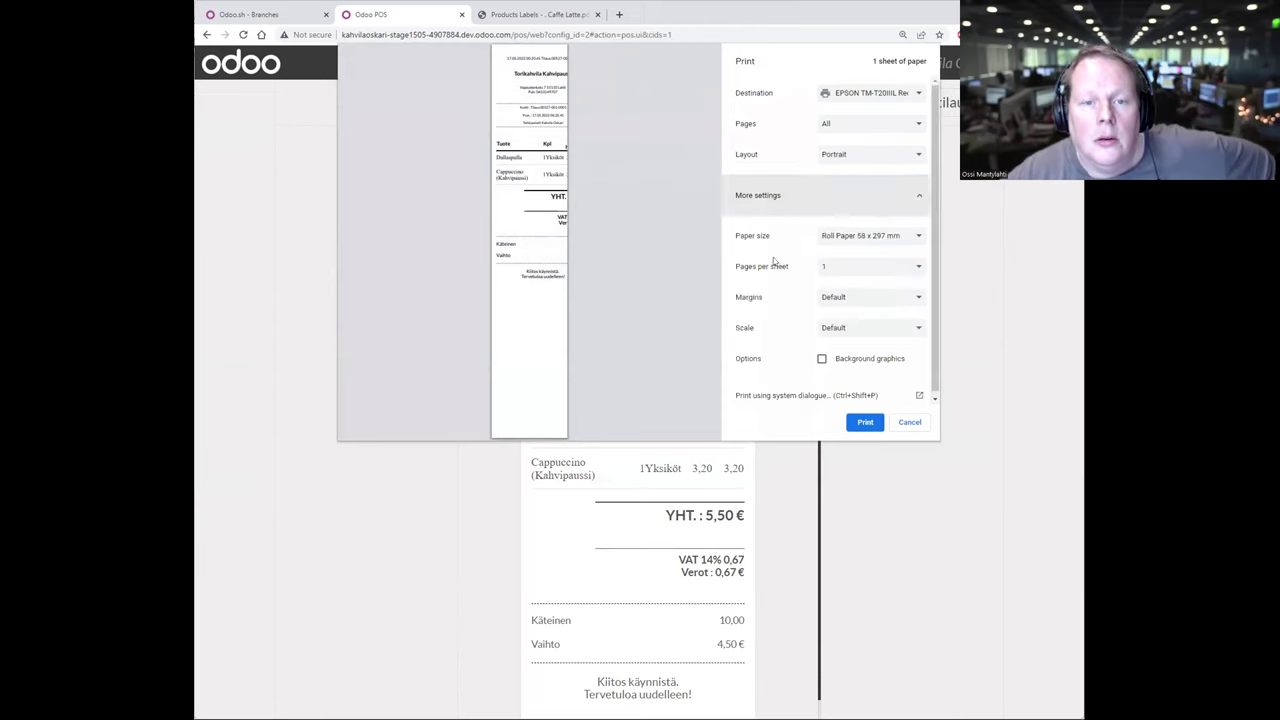
click(845, 329)
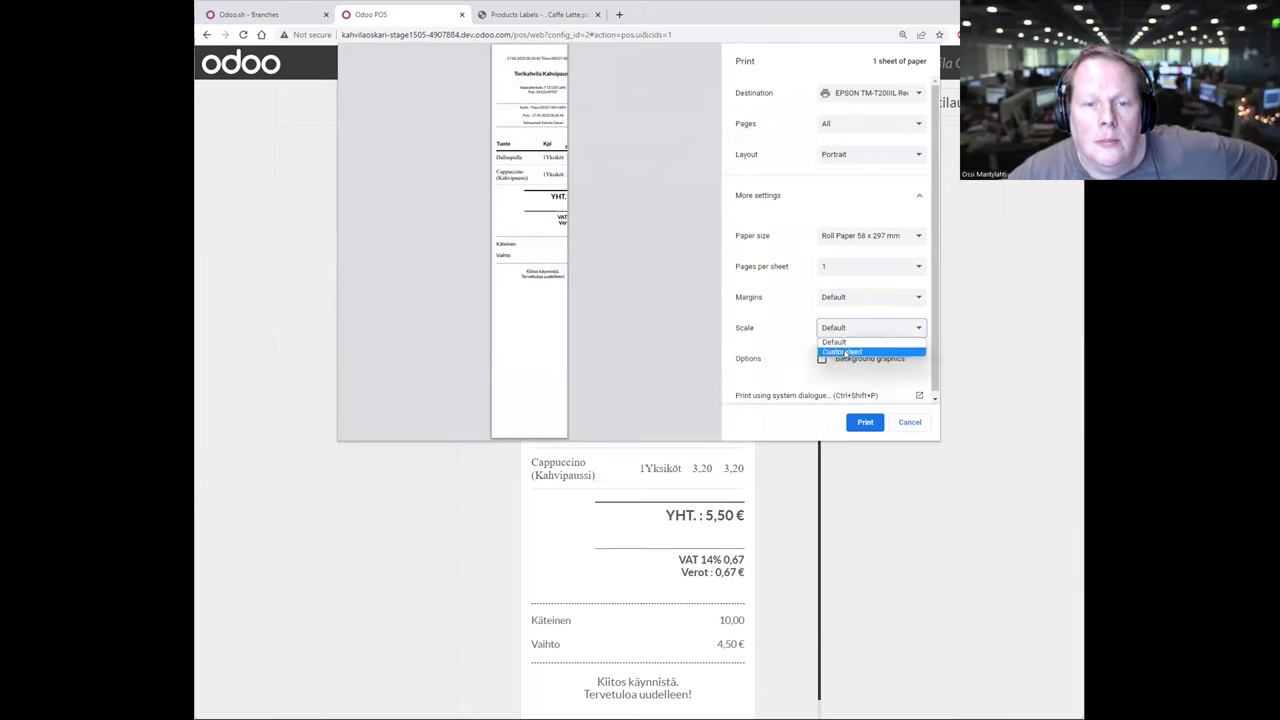
click(777, 303)
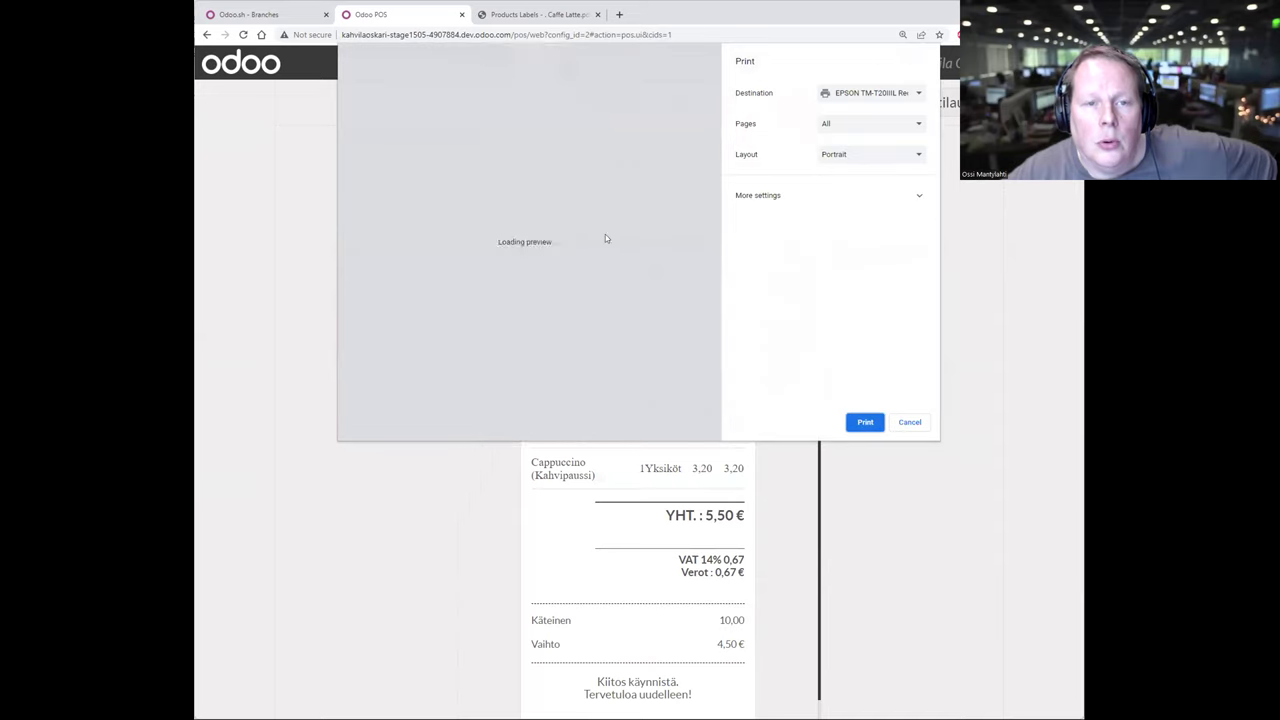
Cancel printing the receipt and proceed to the next order
click(910, 421)
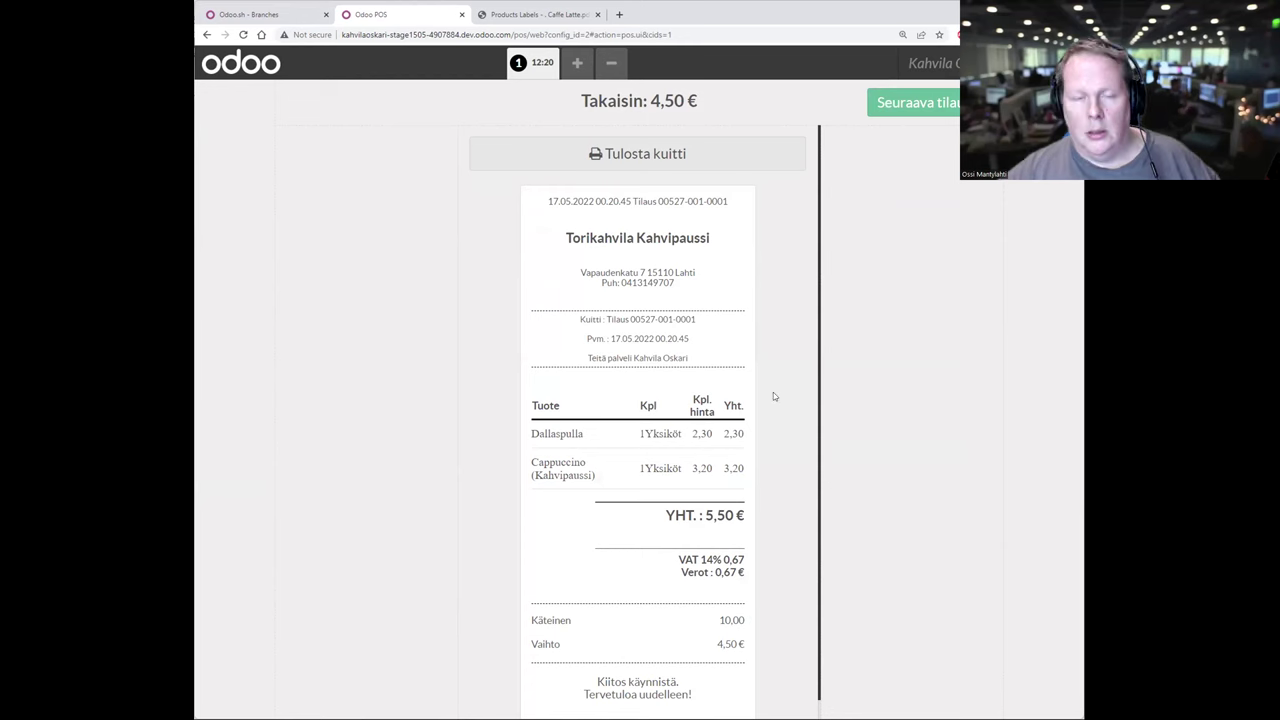
click(922, 105)
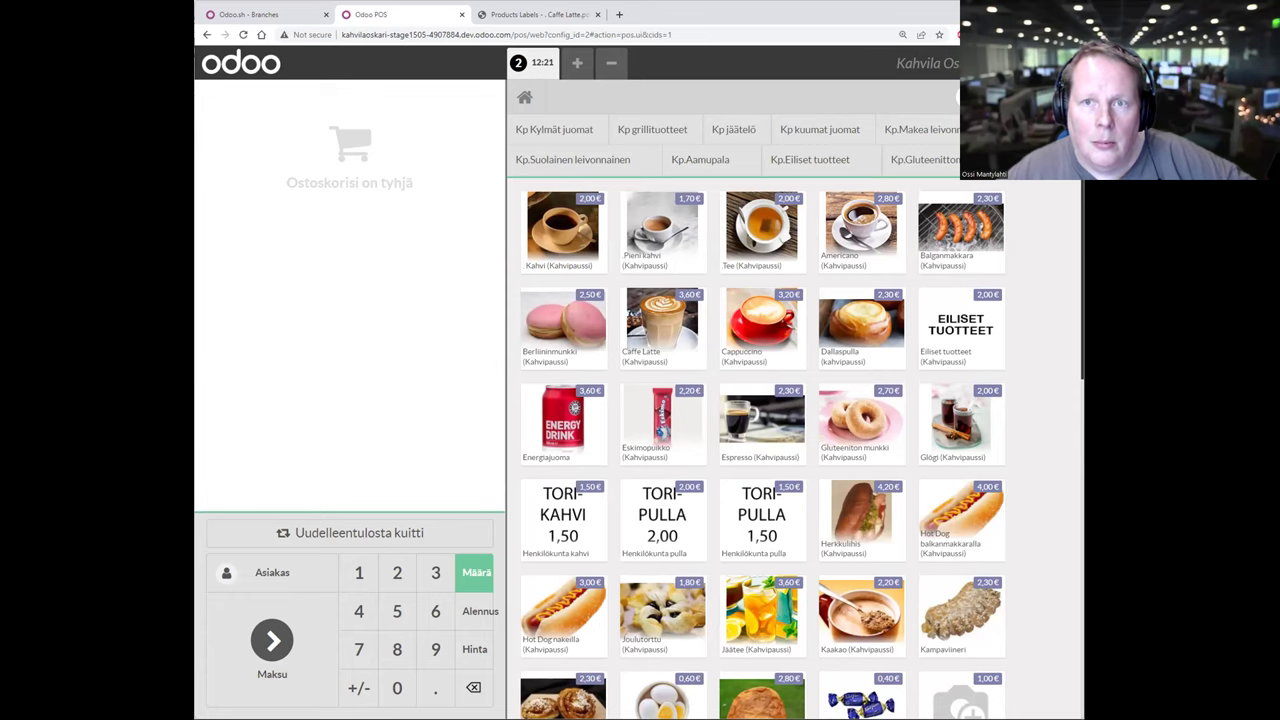
Return to the register overview and close the Kahvila paussila session, validating the closing and its entries
key(alt+Left)
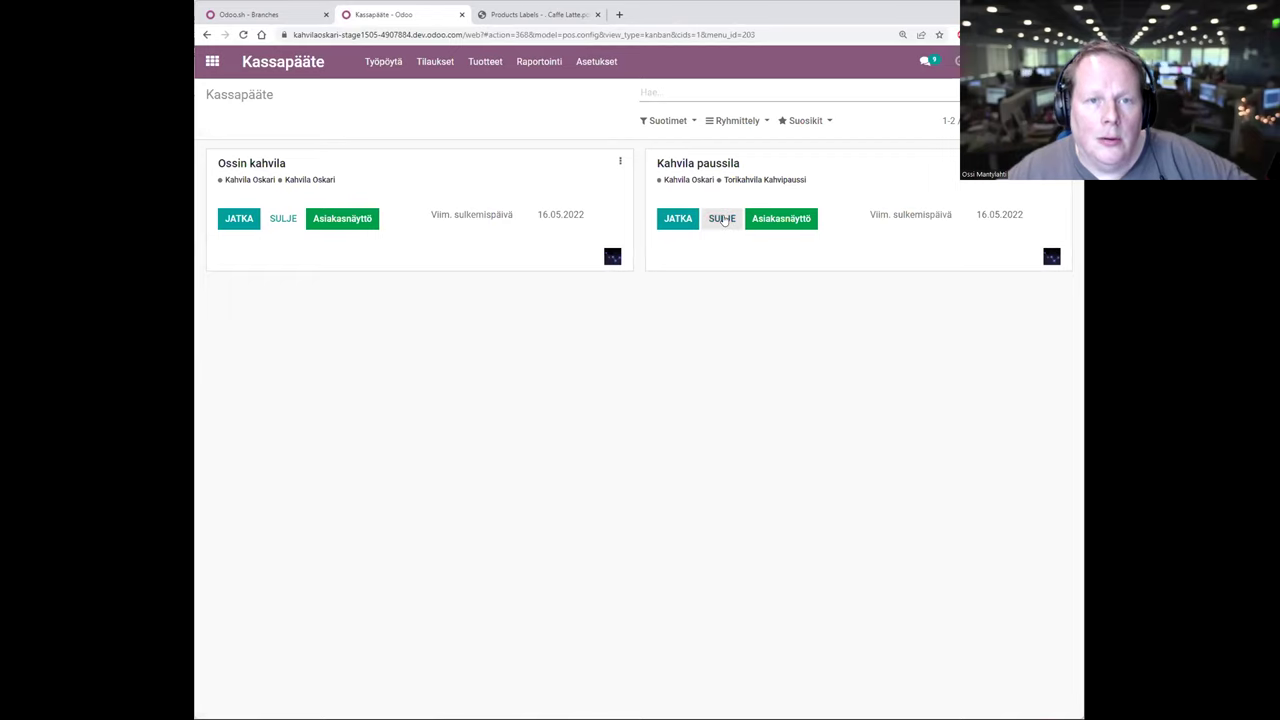
click(722, 218)
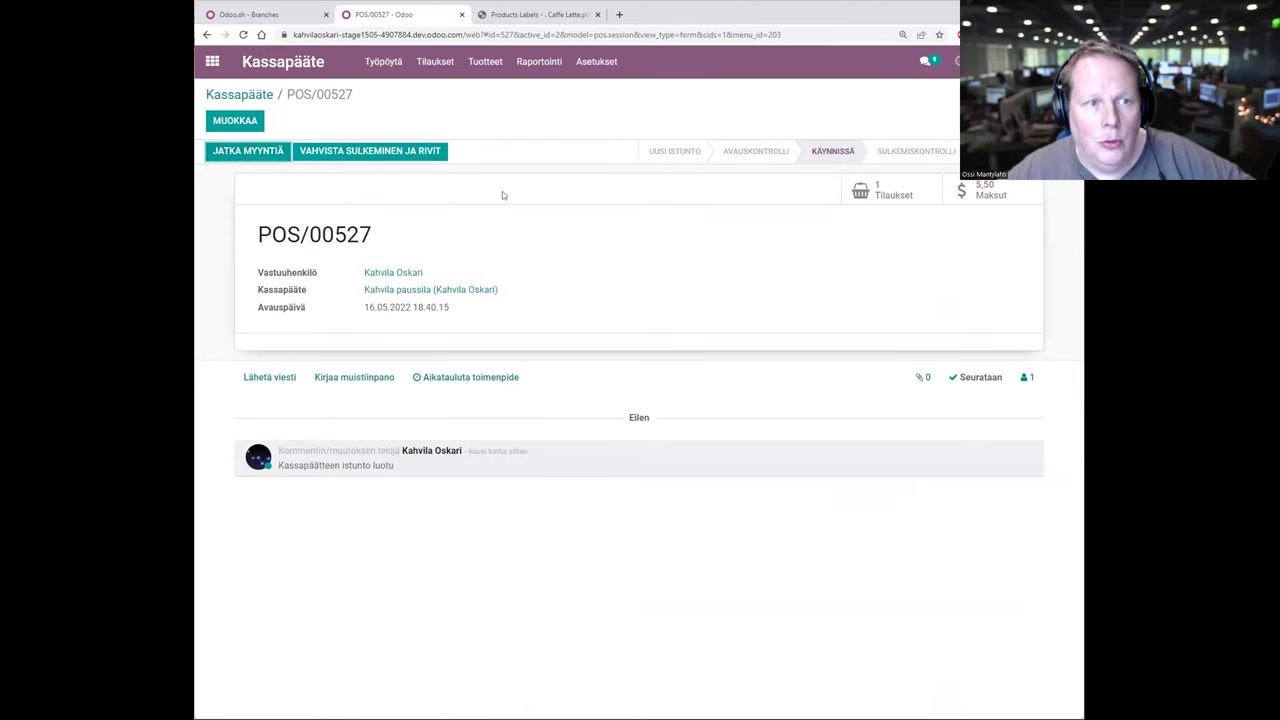
click(348, 152)
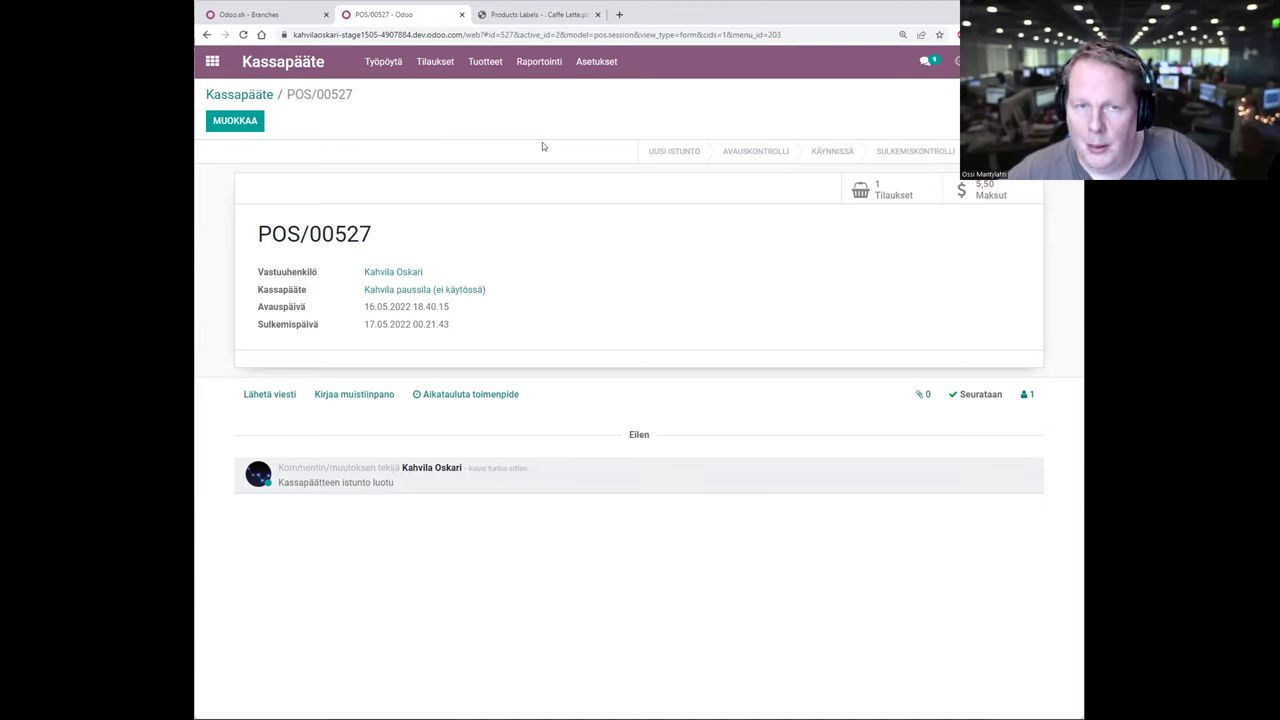
Open the sales details report and set its period from 12.05.2022 to 13.05.2022
click(523, 72)
click(537, 109)
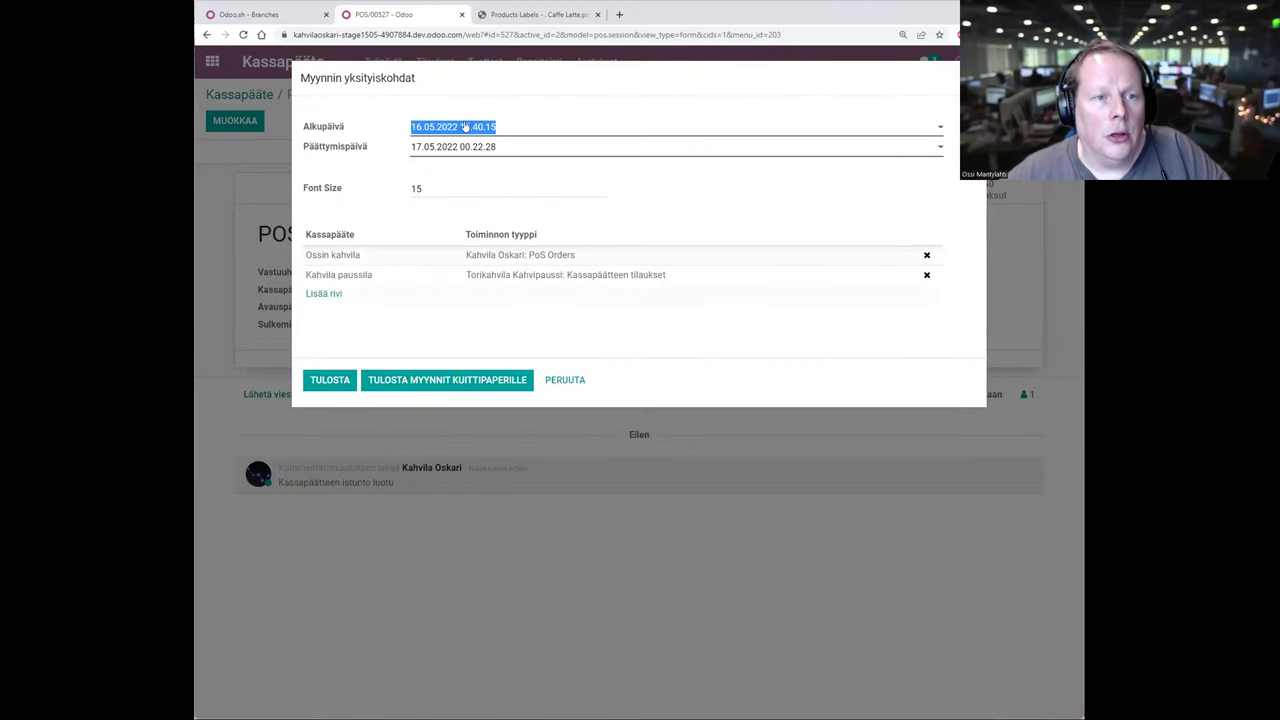
click(417, 127)
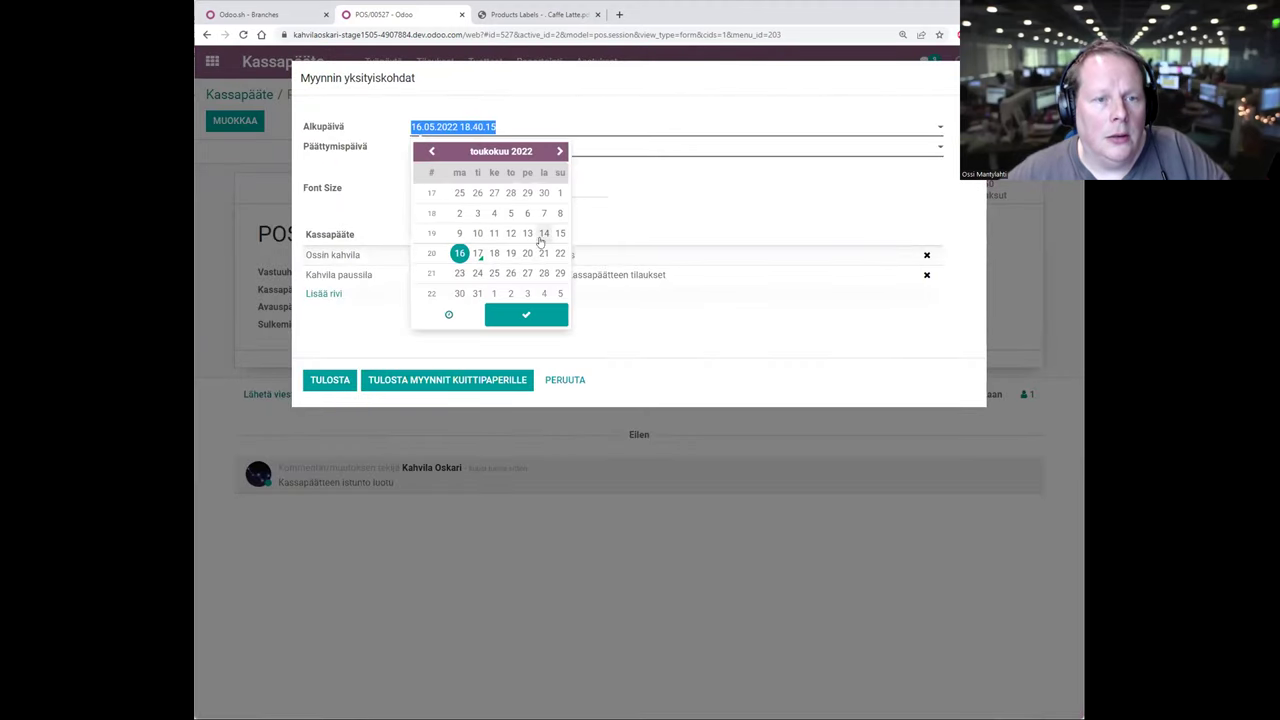
click(510, 236)
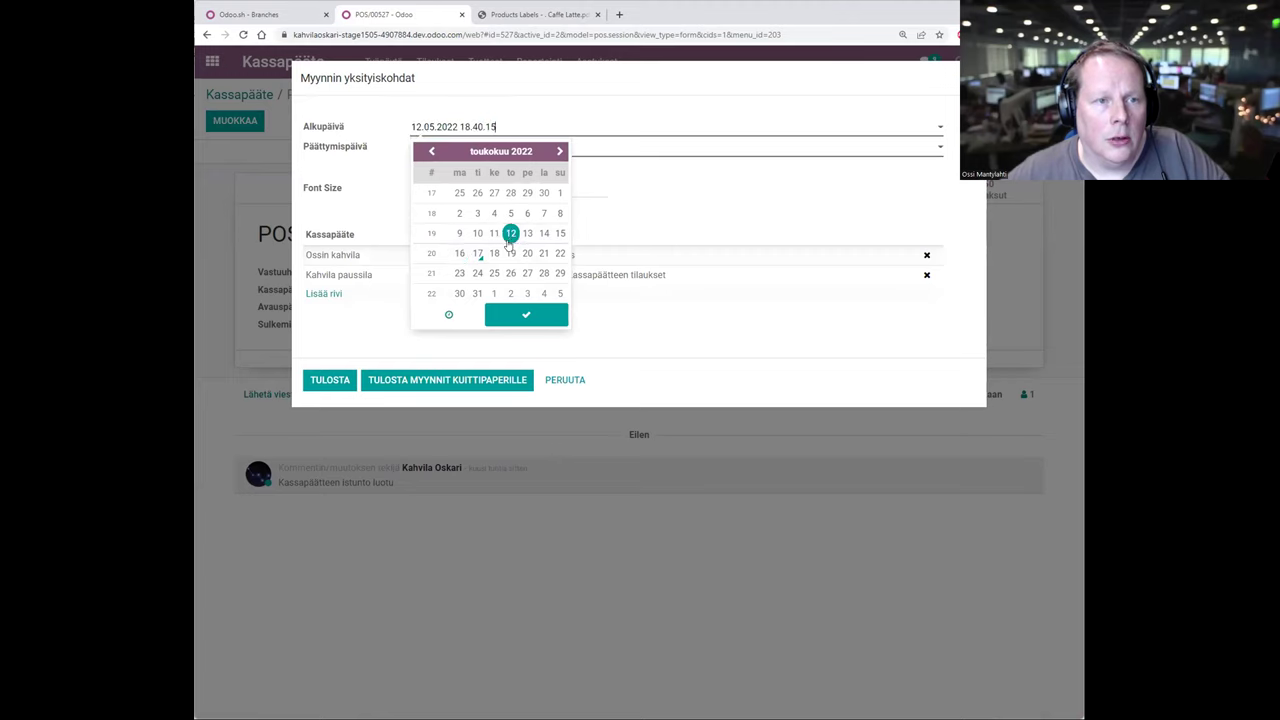
click(643, 214)
click(428, 148)
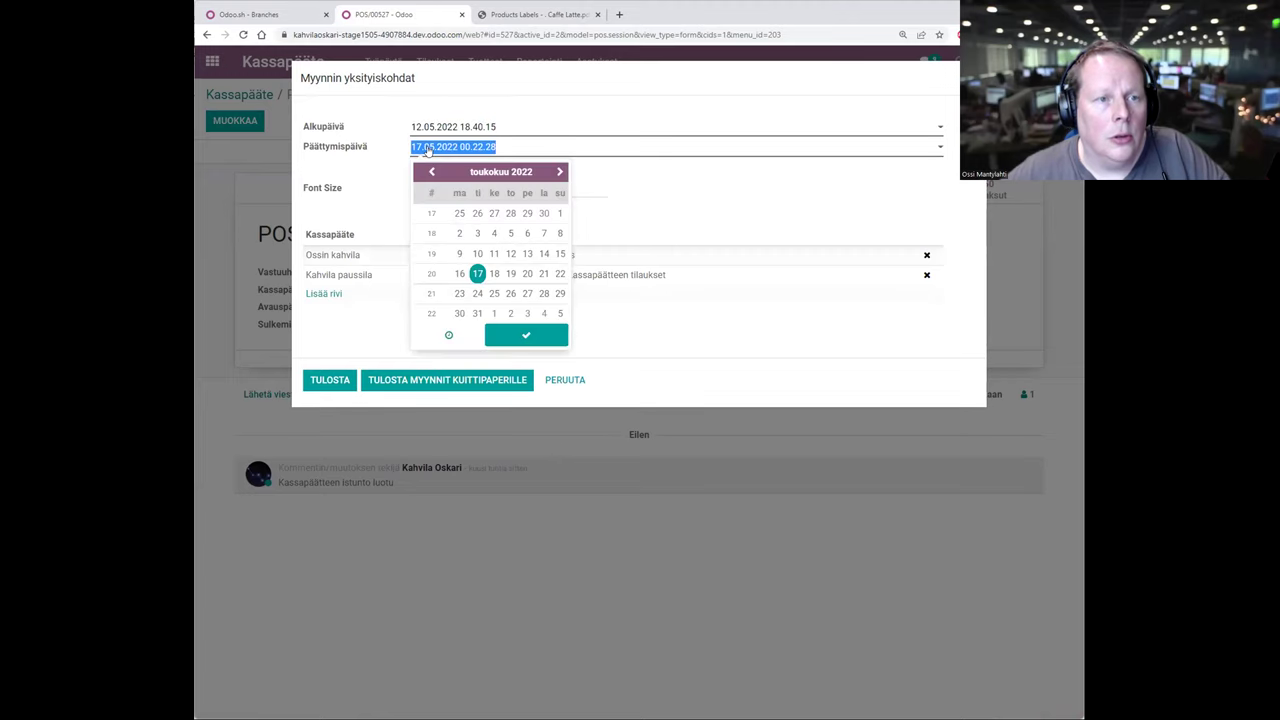
click(527, 253)
click(627, 211)
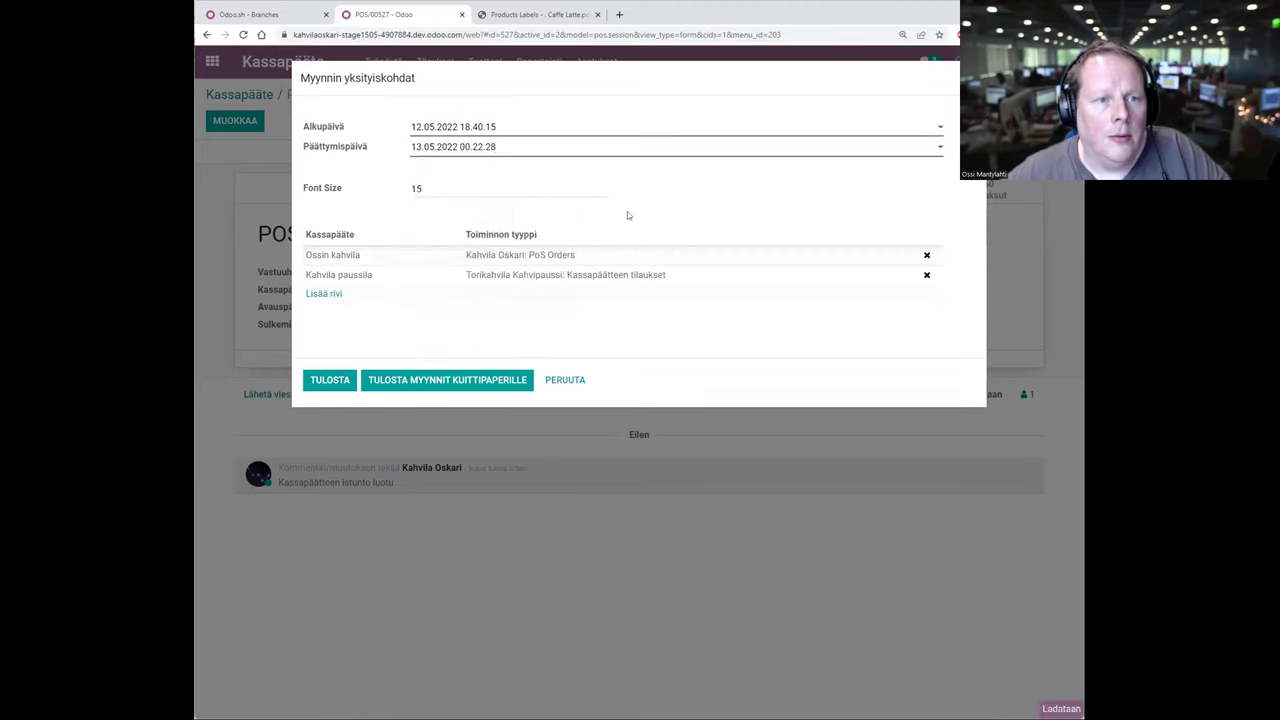
Generate the sales details for receipt paper, save them as Sales Details Receipt (12).pdf and view the file
click(393, 382)
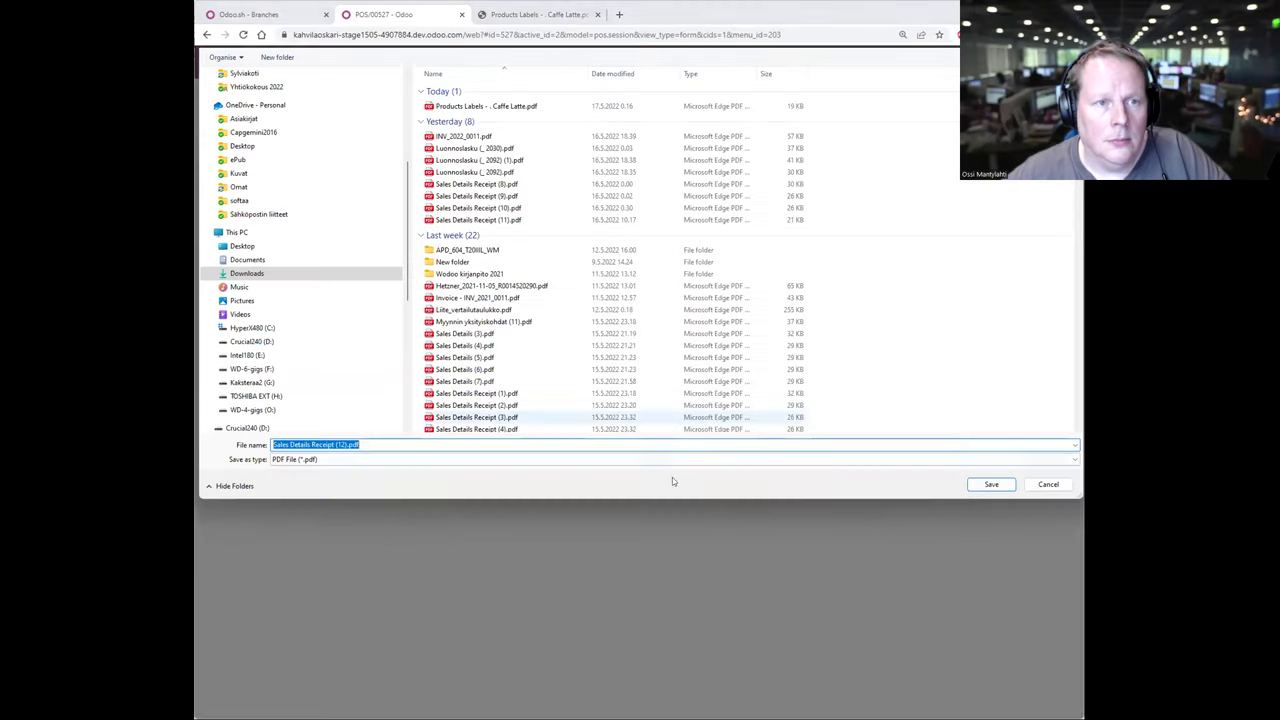
click(993, 487)
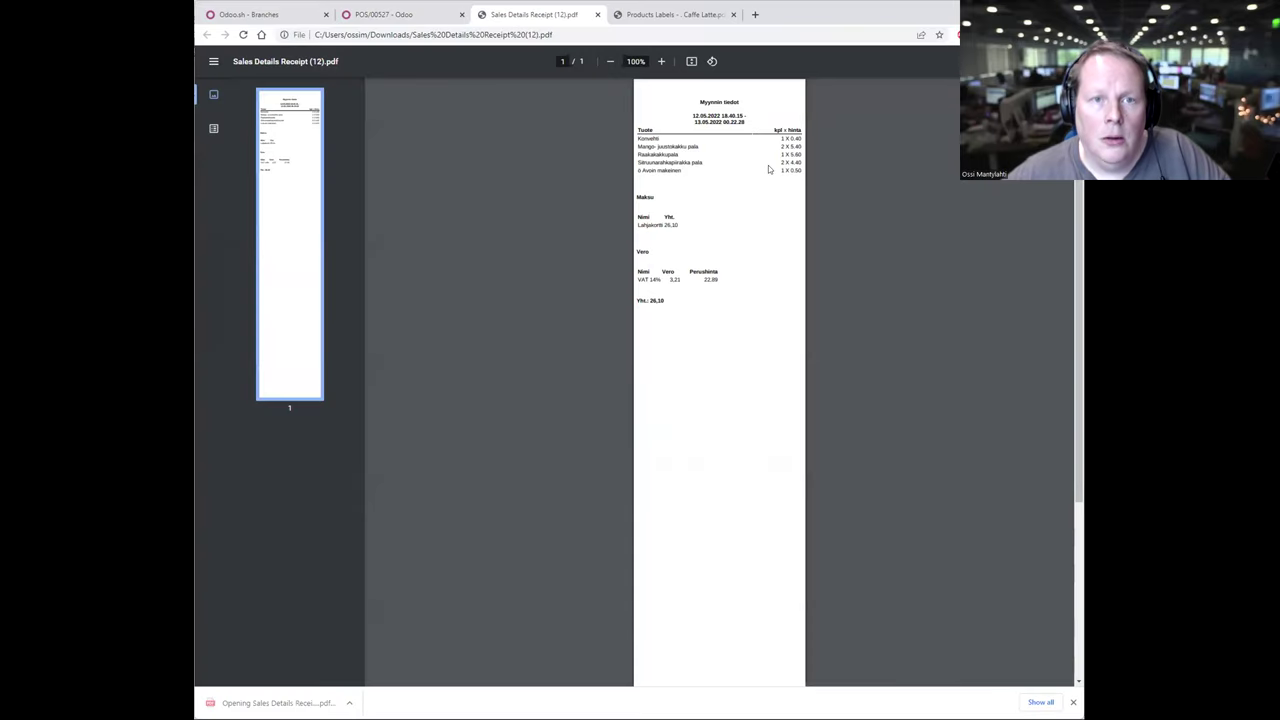
click(661, 61)
click(661, 61)
click(661, 61)
click(661, 61)
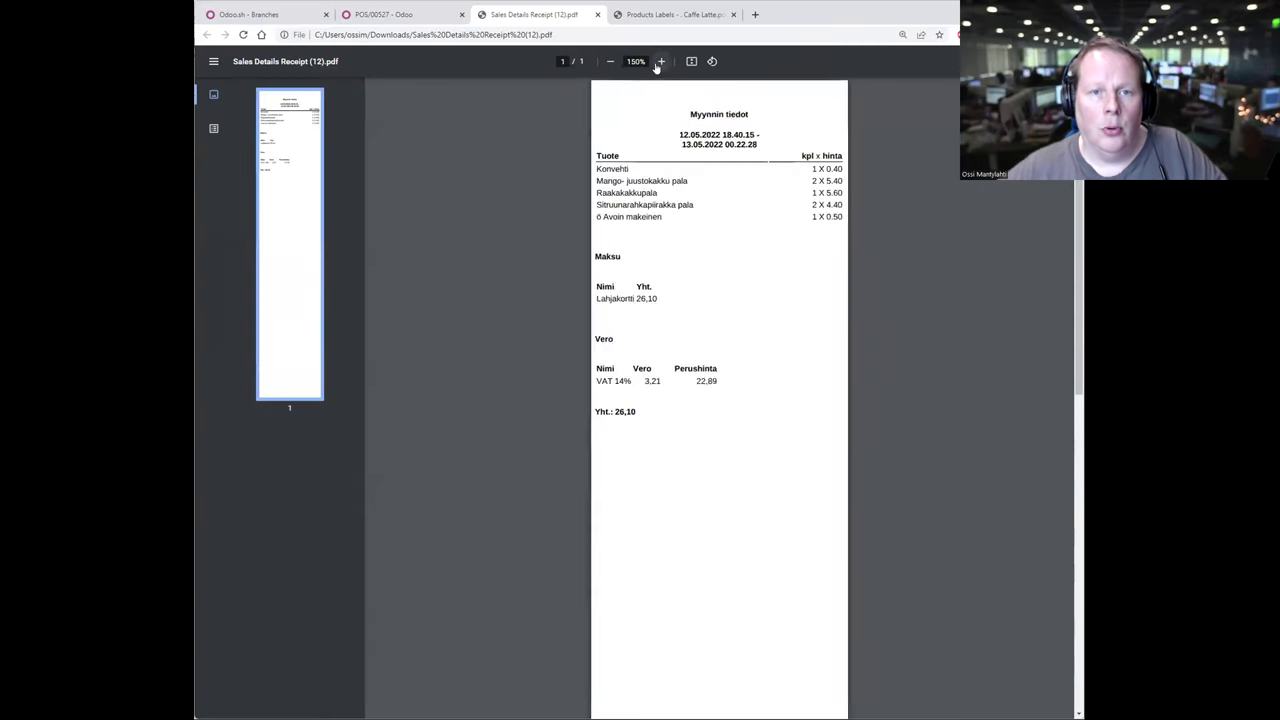
click(661, 61)
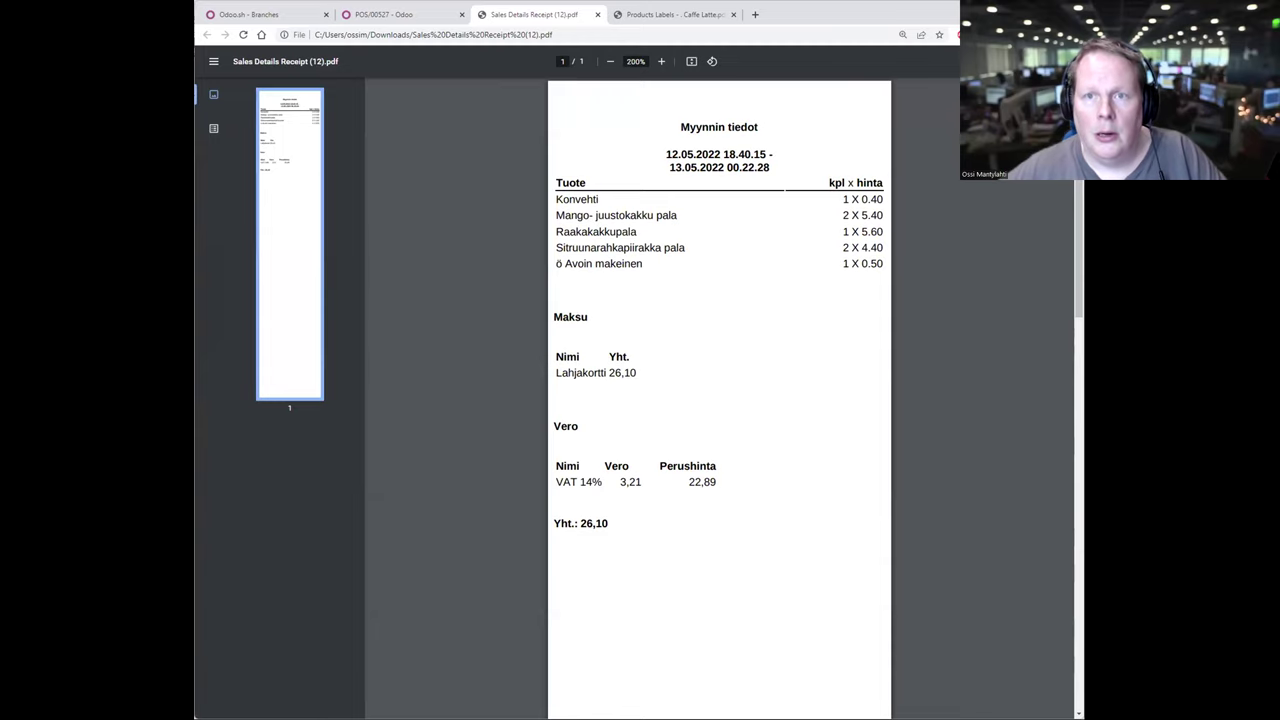
Print the sales details PDF on Roll Paper 58 x 297 mm, and dismiss the sales details dialog in Odoo
key(ctrl+p)
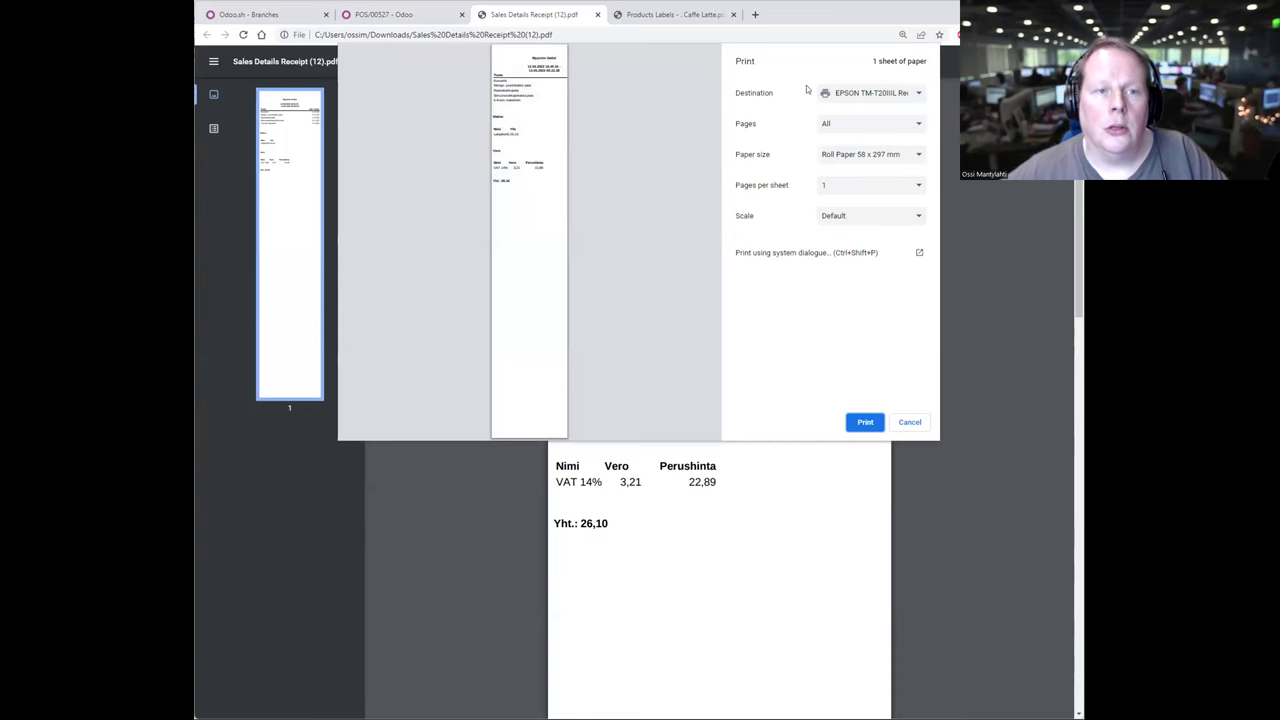
click(848, 156)
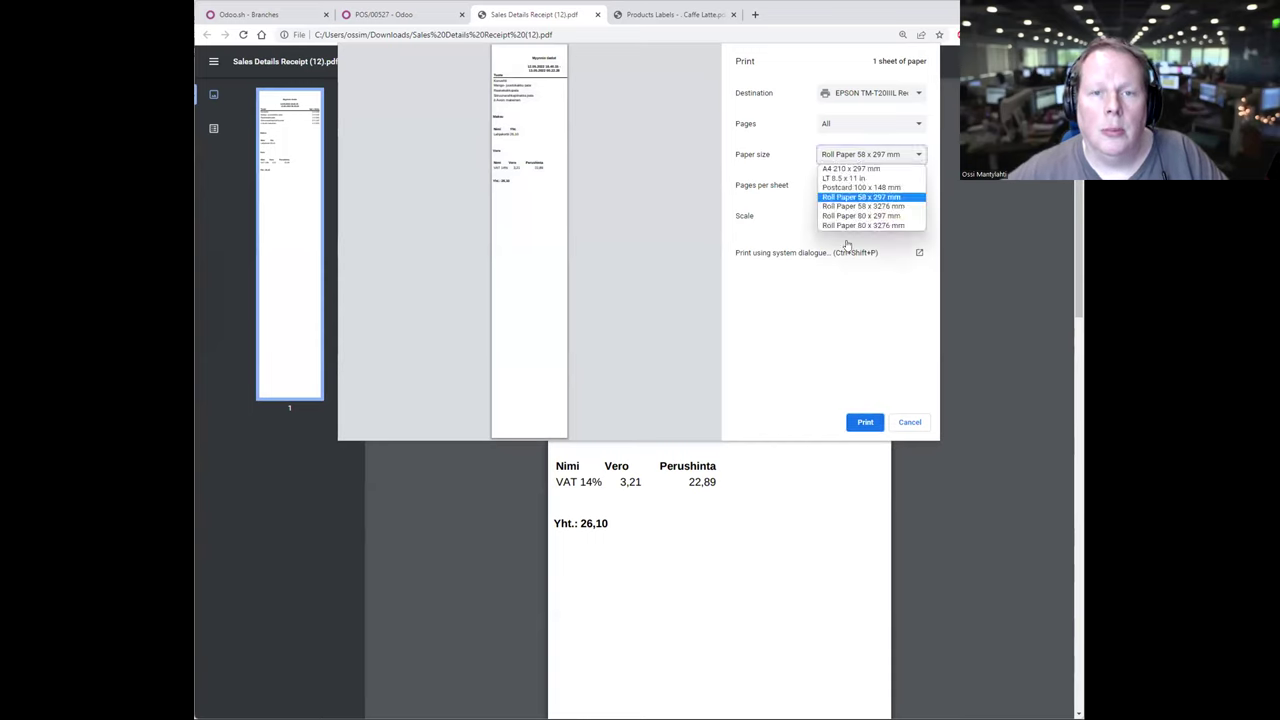
click(860, 197)
click(862, 423)
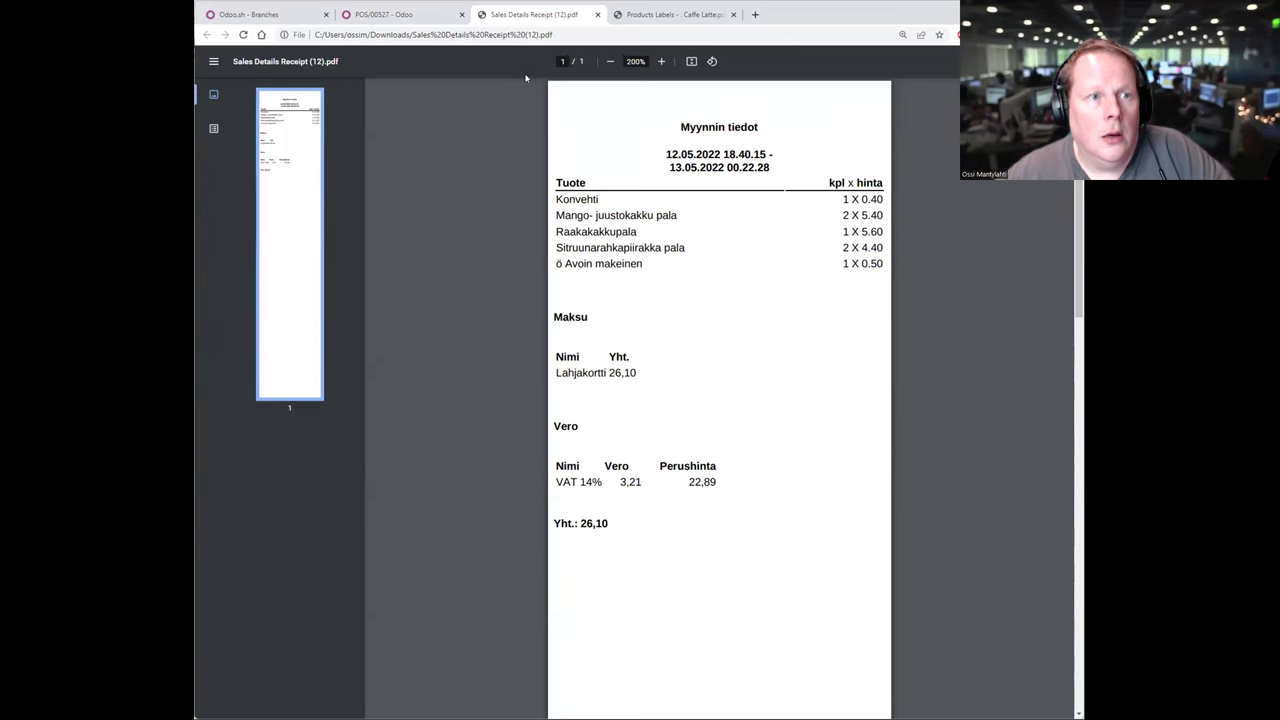
click(417, 19)
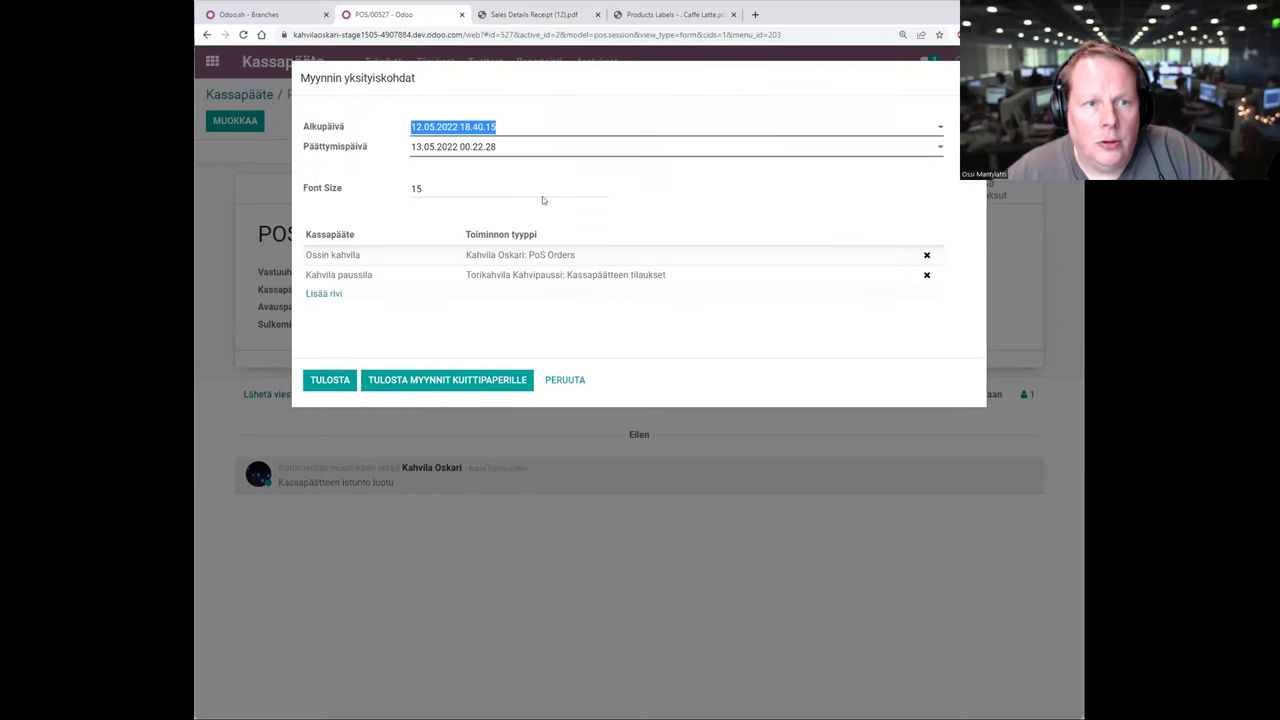
click(566, 381)
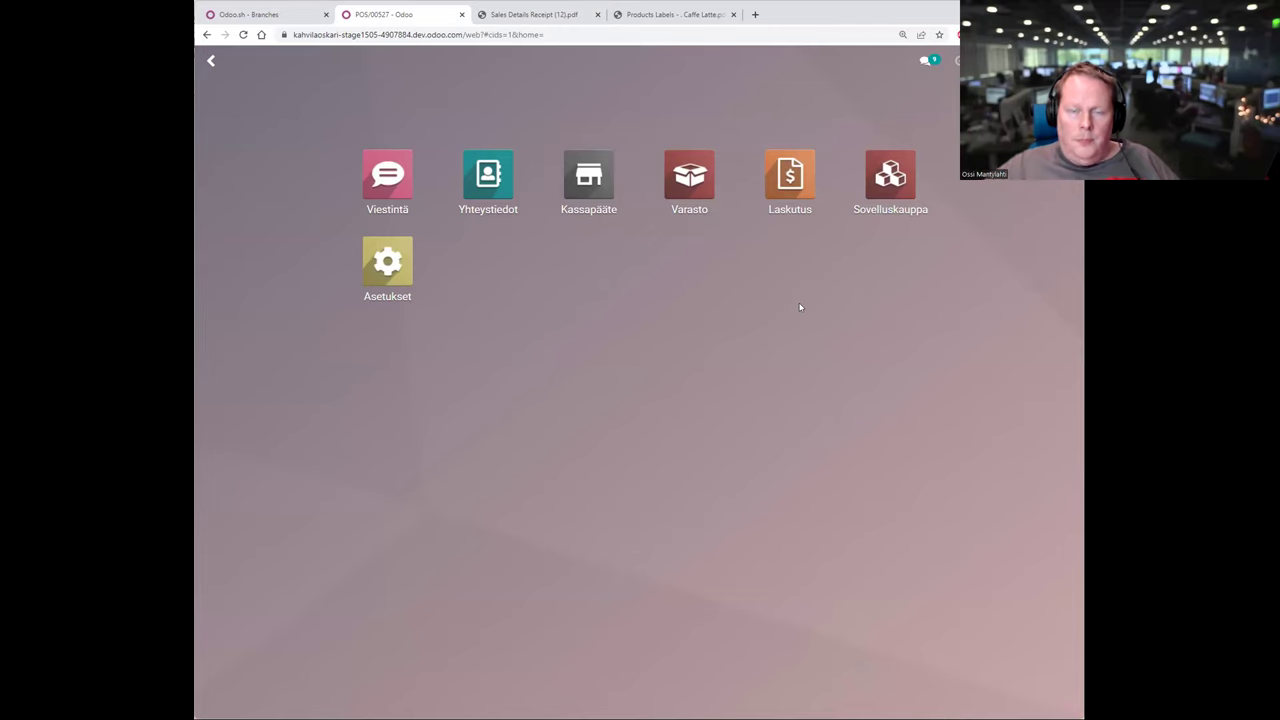
Create a new customer invoice in Laskutus for Ossi Oy, dated 17.05.2022
click(770, 178)
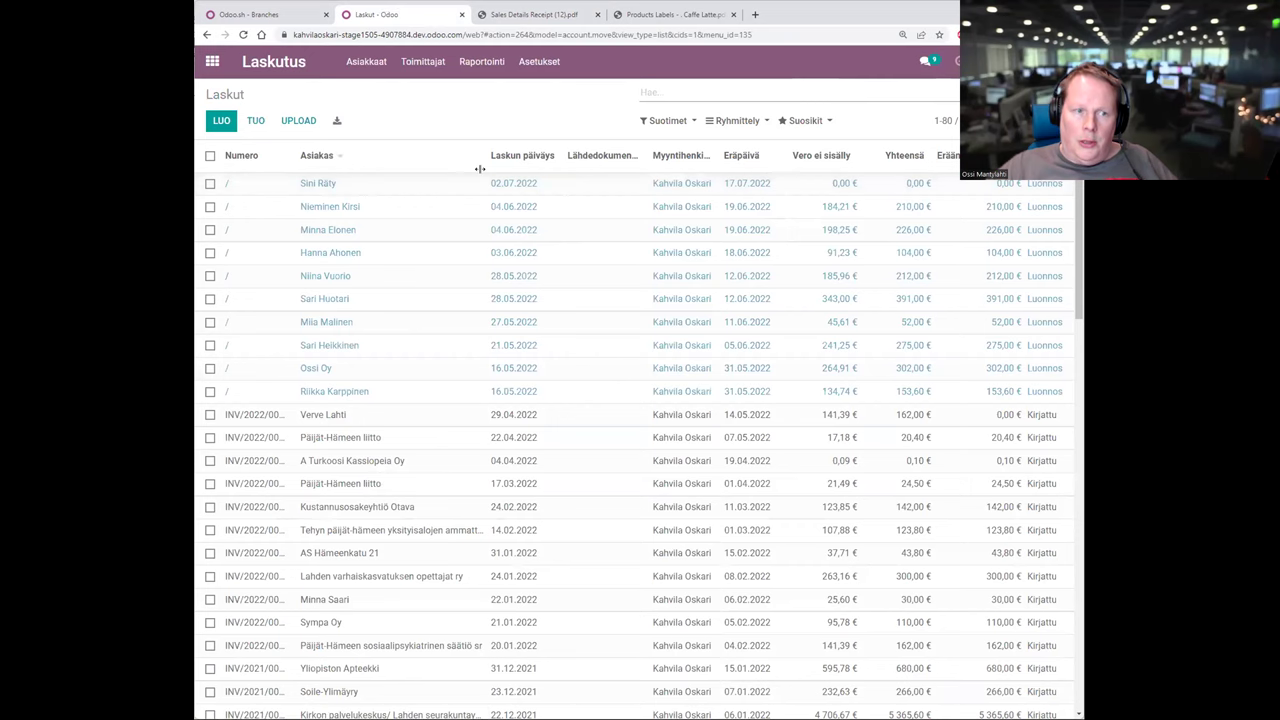
click(221, 120)
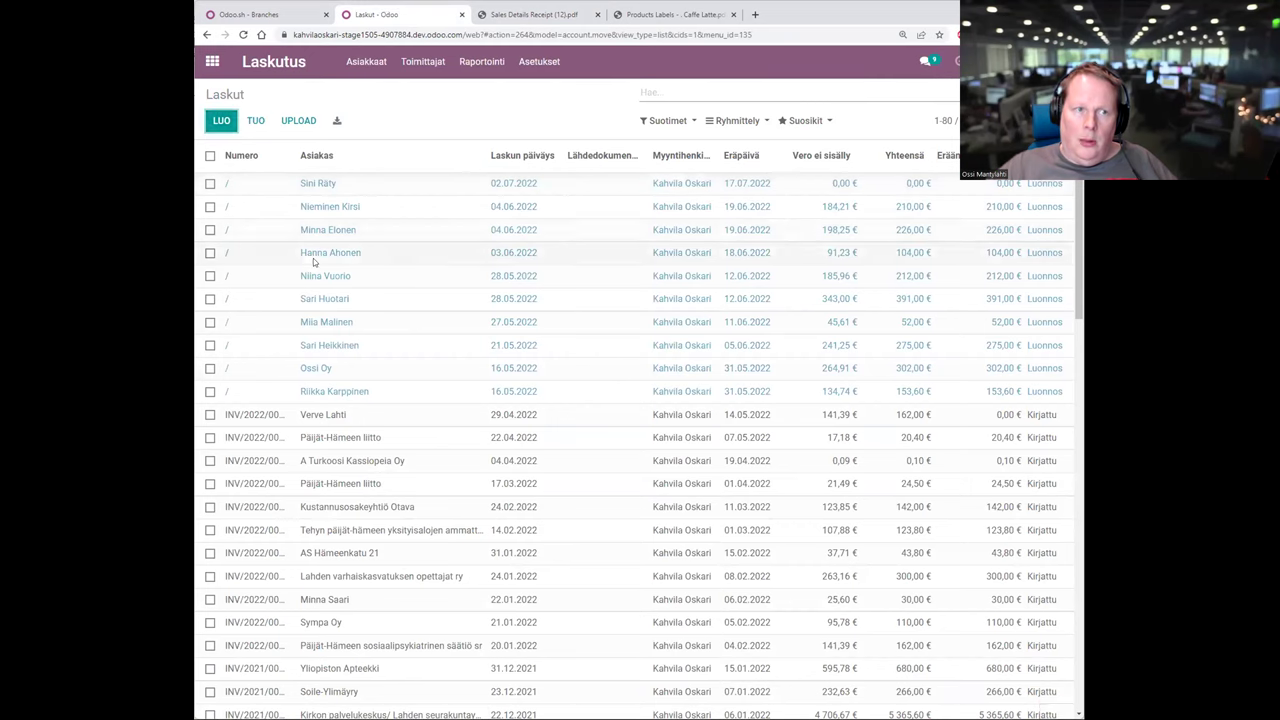
text(Ossi Oy)
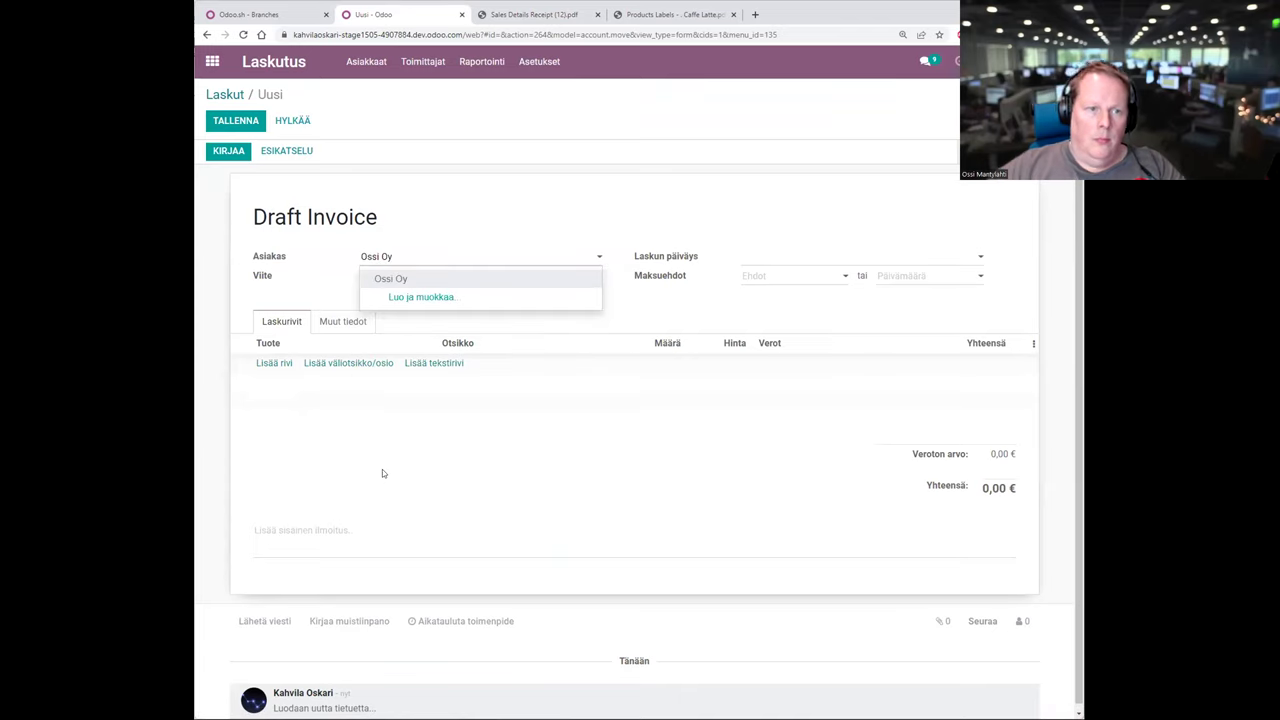
click(380, 279)
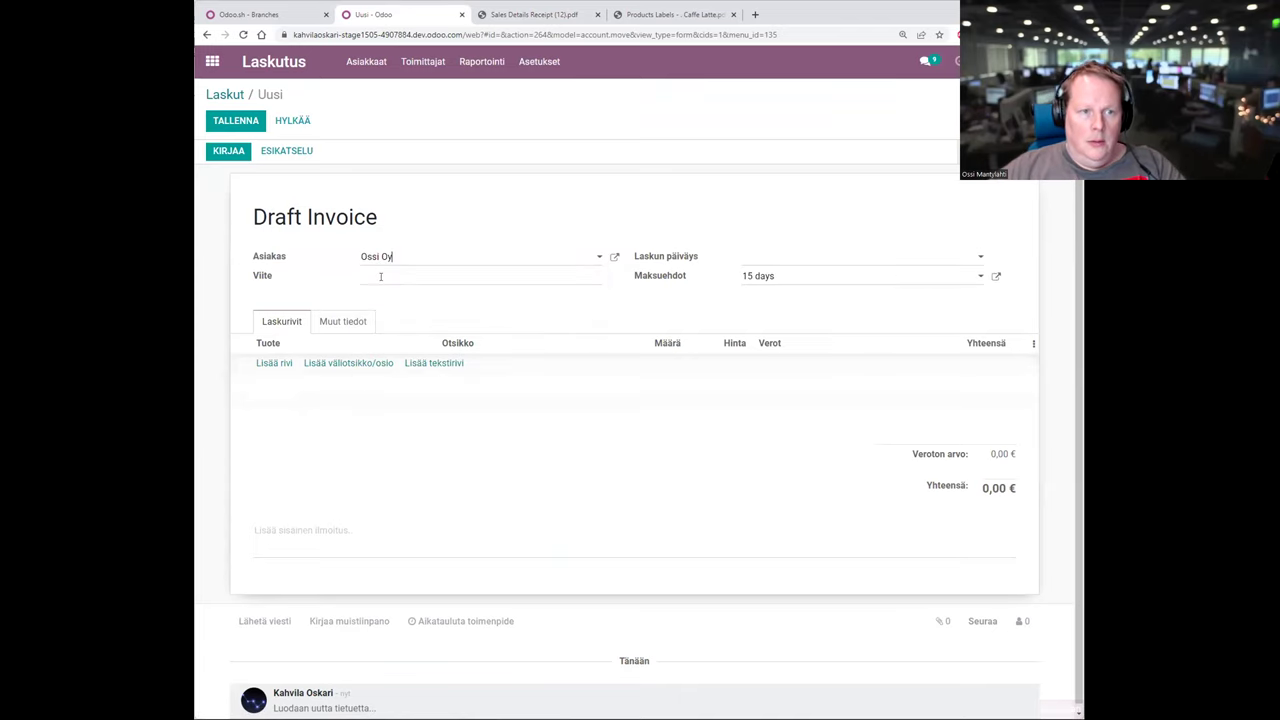
click(784, 257)
click(809, 382)
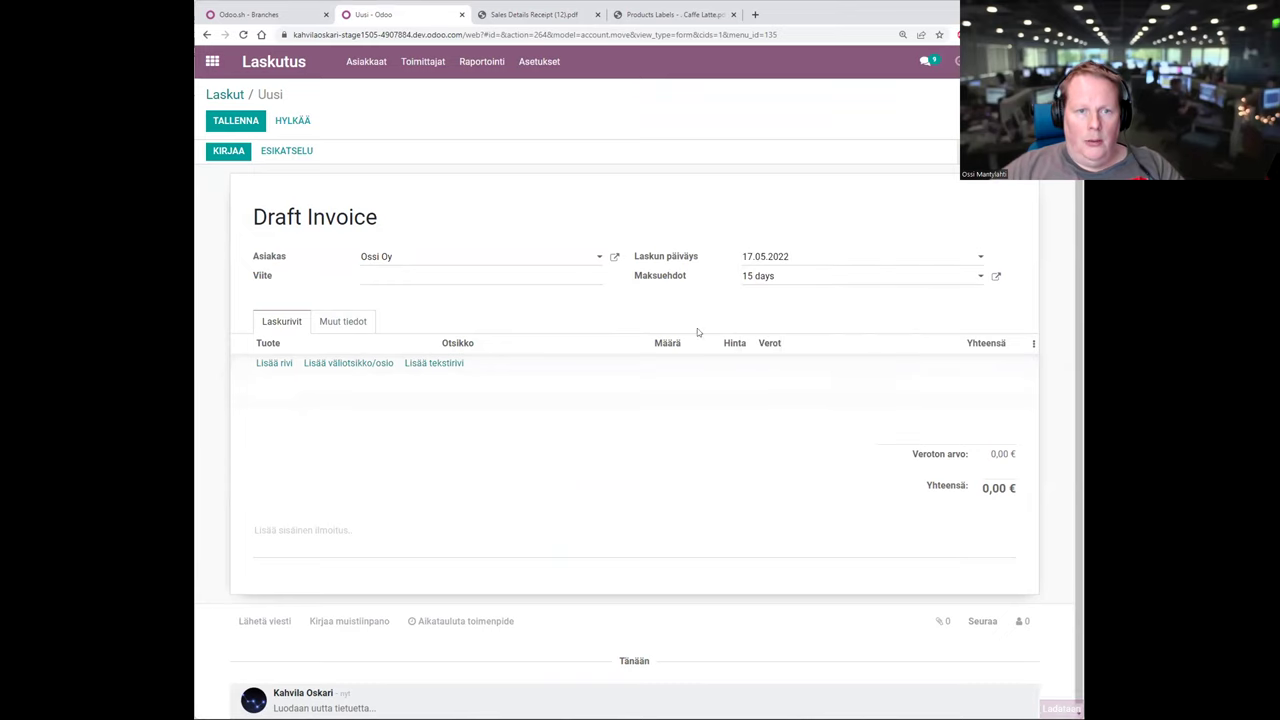
Add an invoice line for the product [mehu] . Pillimehu 2 with a quantity of 10
click(270, 366)
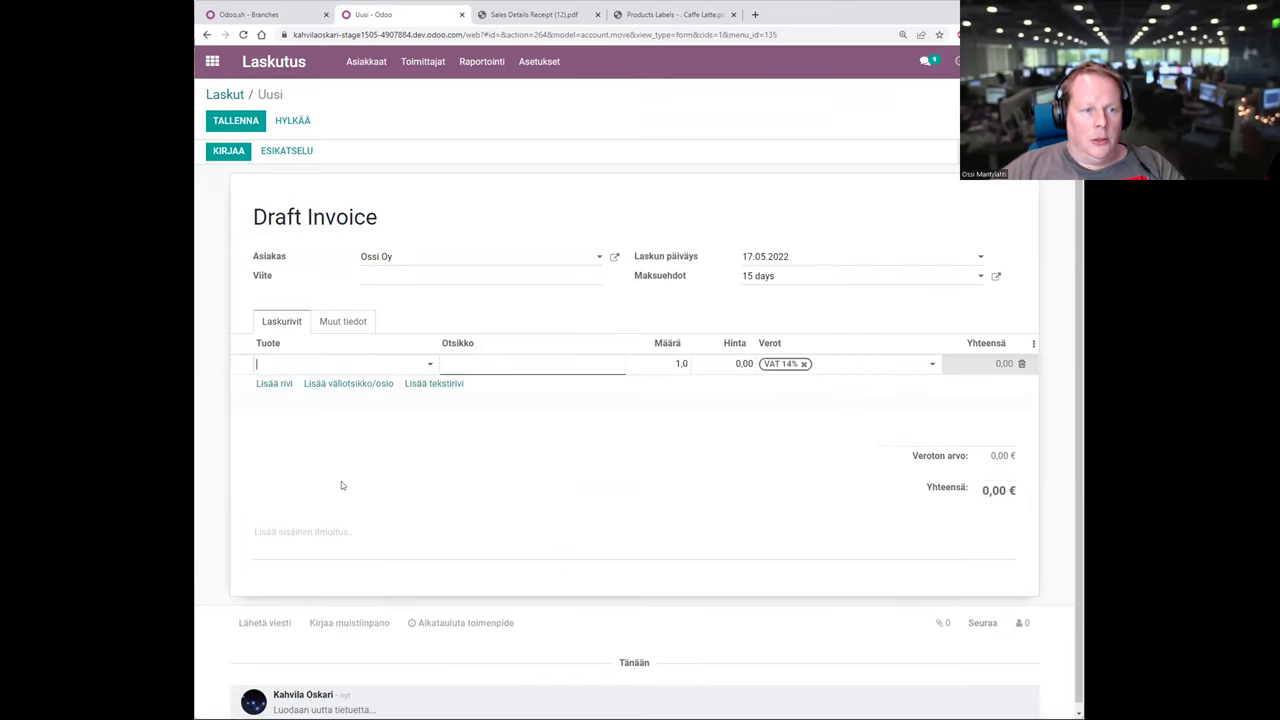
text(pilli)
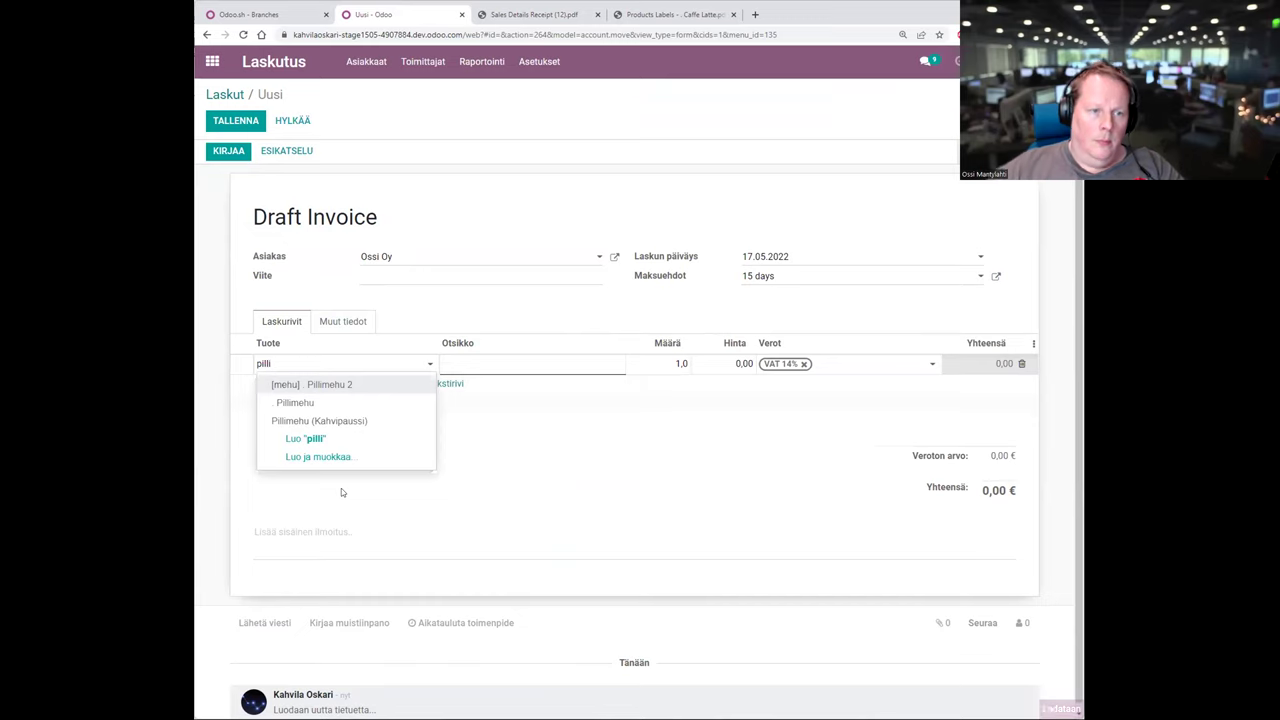
click(318, 384)
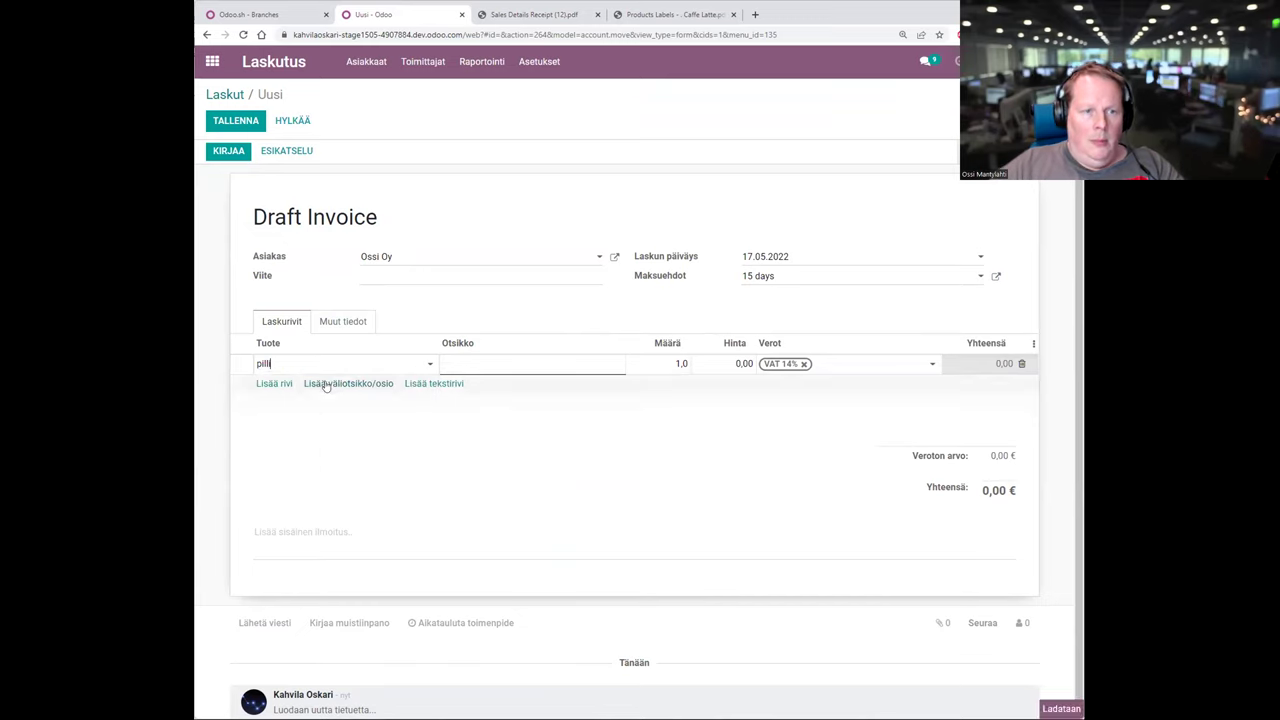
click(638, 366)
text(10)
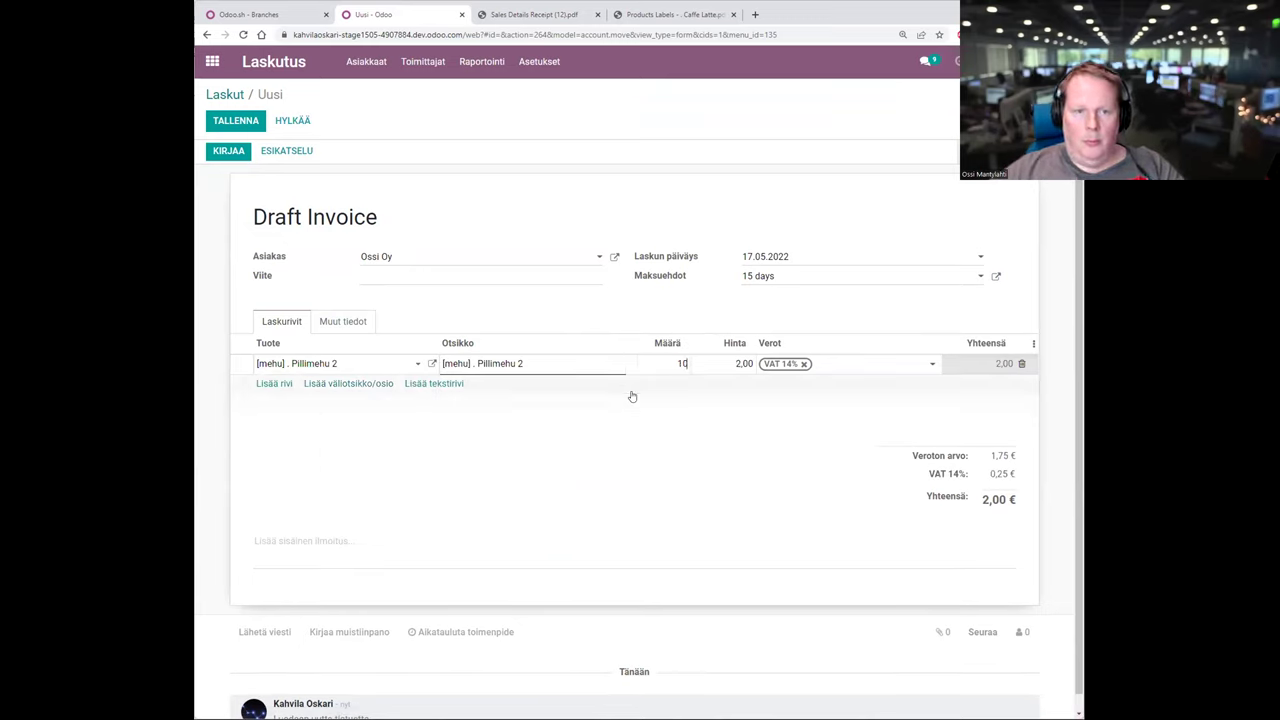
click(640, 480)
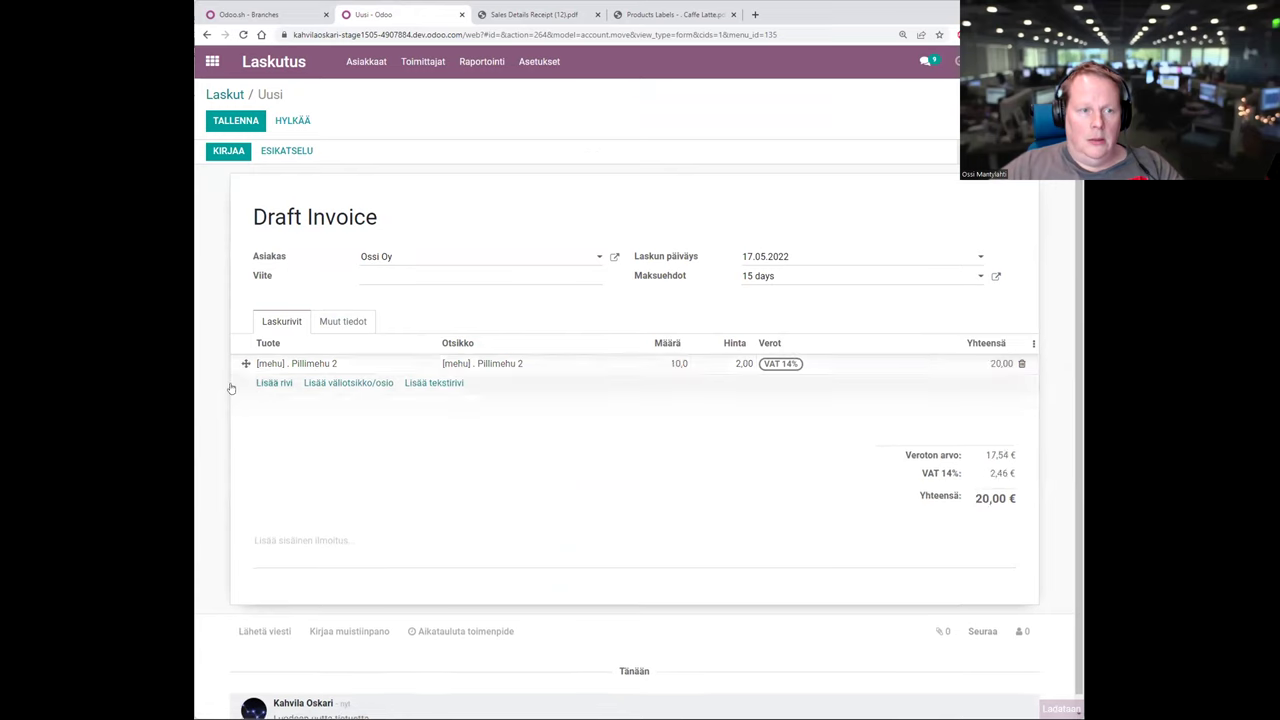
Add a second invoice line for Appelsiini-suklaamoussekakku with a quantity of 3
click(285, 384)
click(385, 385)
text(kakku)
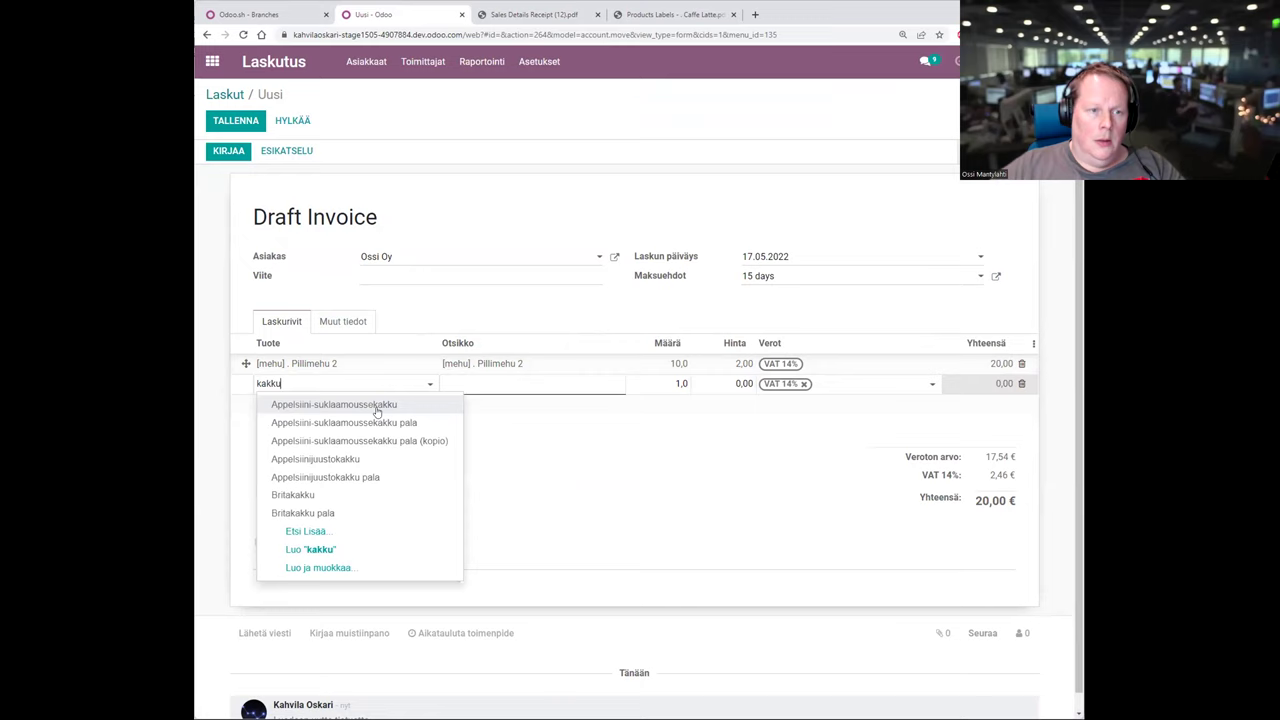
click(313, 406)
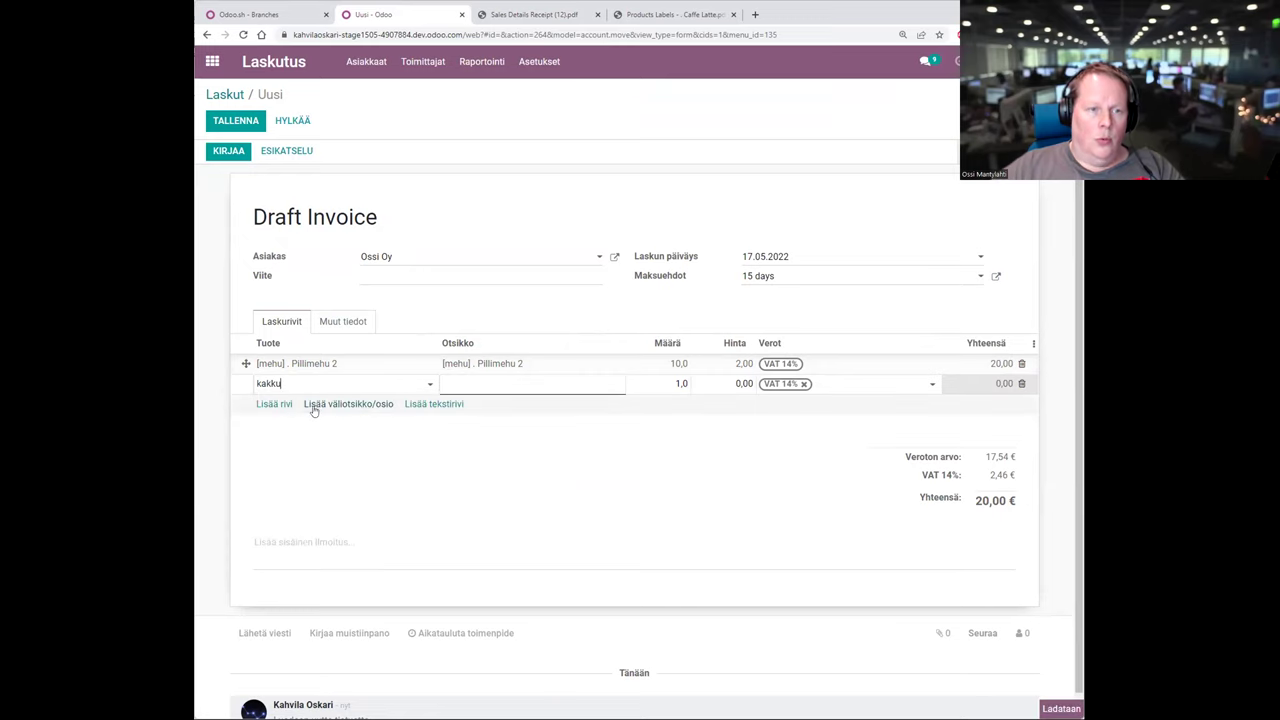
text(3)
click(661, 470)
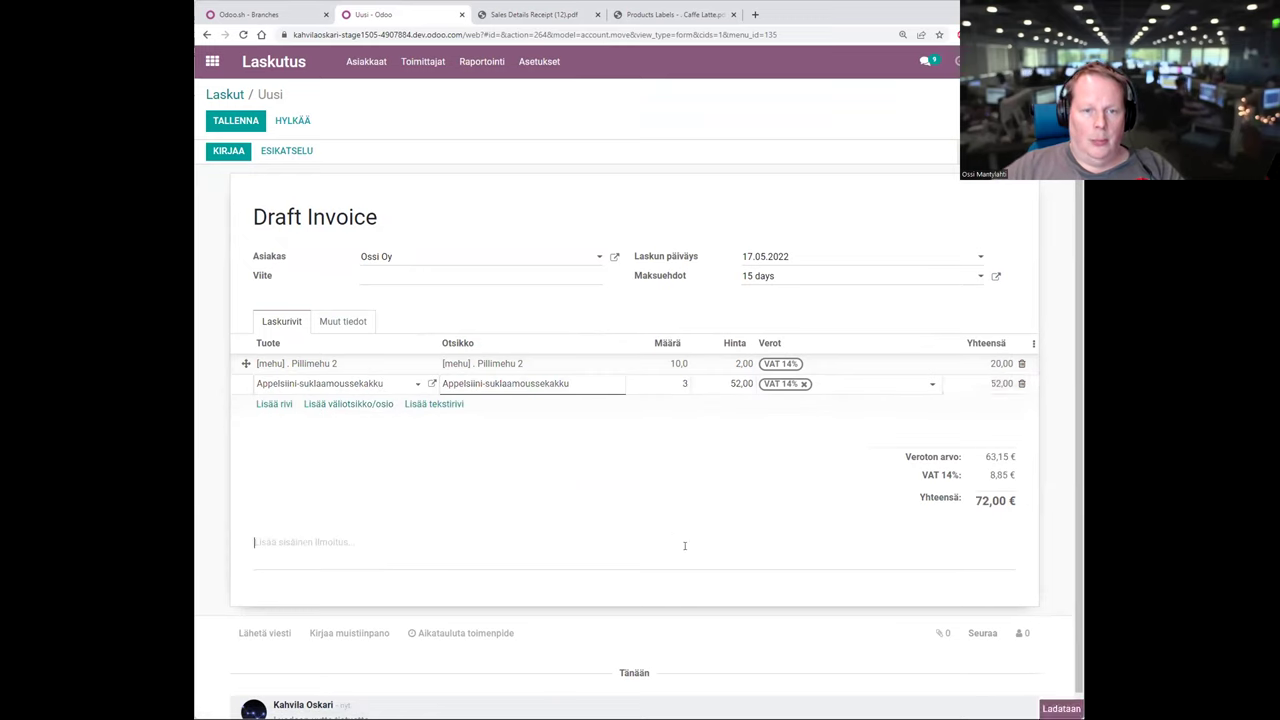
Add the note "HUOM! Asiakas haluaa kakun laktoosittomana!" below the invoice lines and save the draft invoice
click(419, 547)
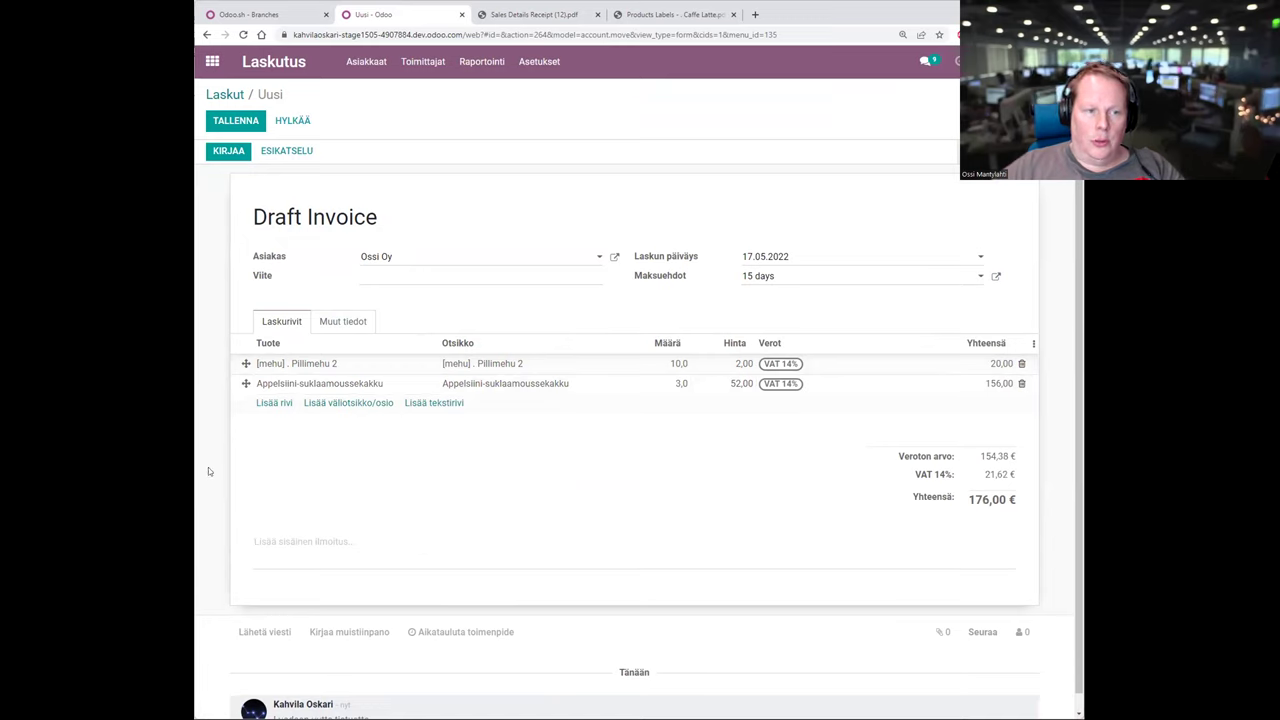
text(H)
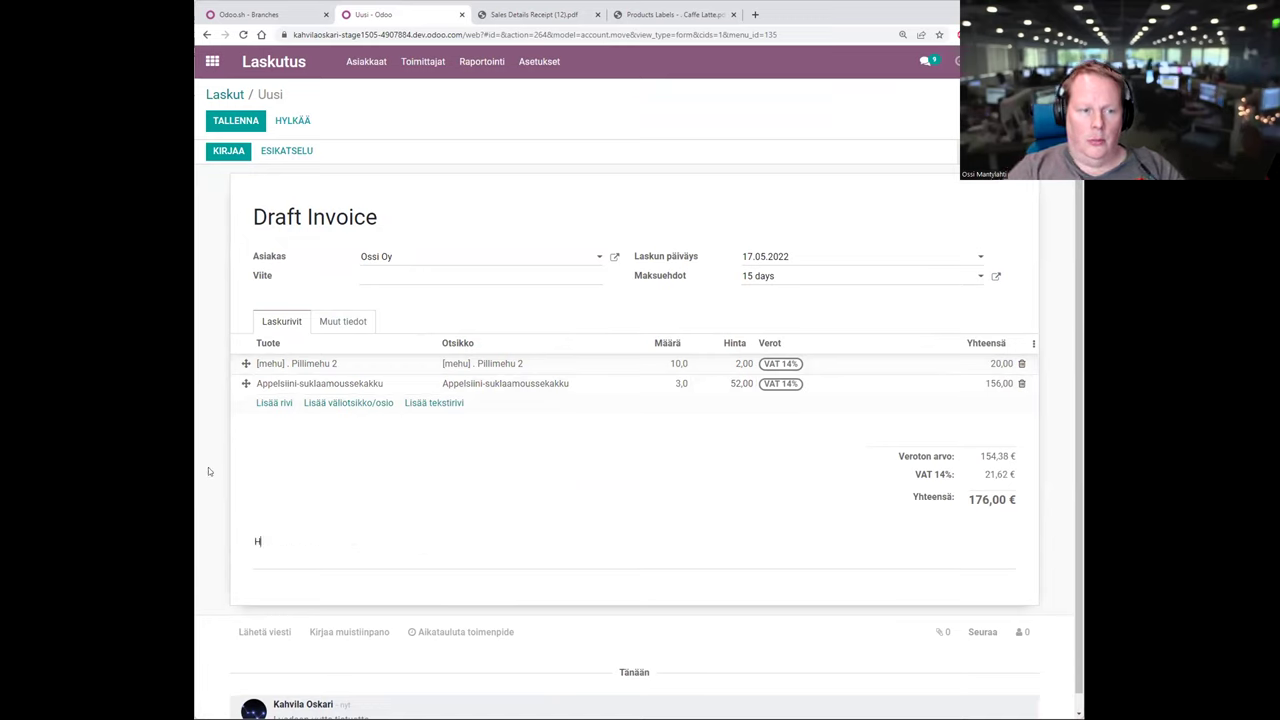
text(UOM! Asiak)
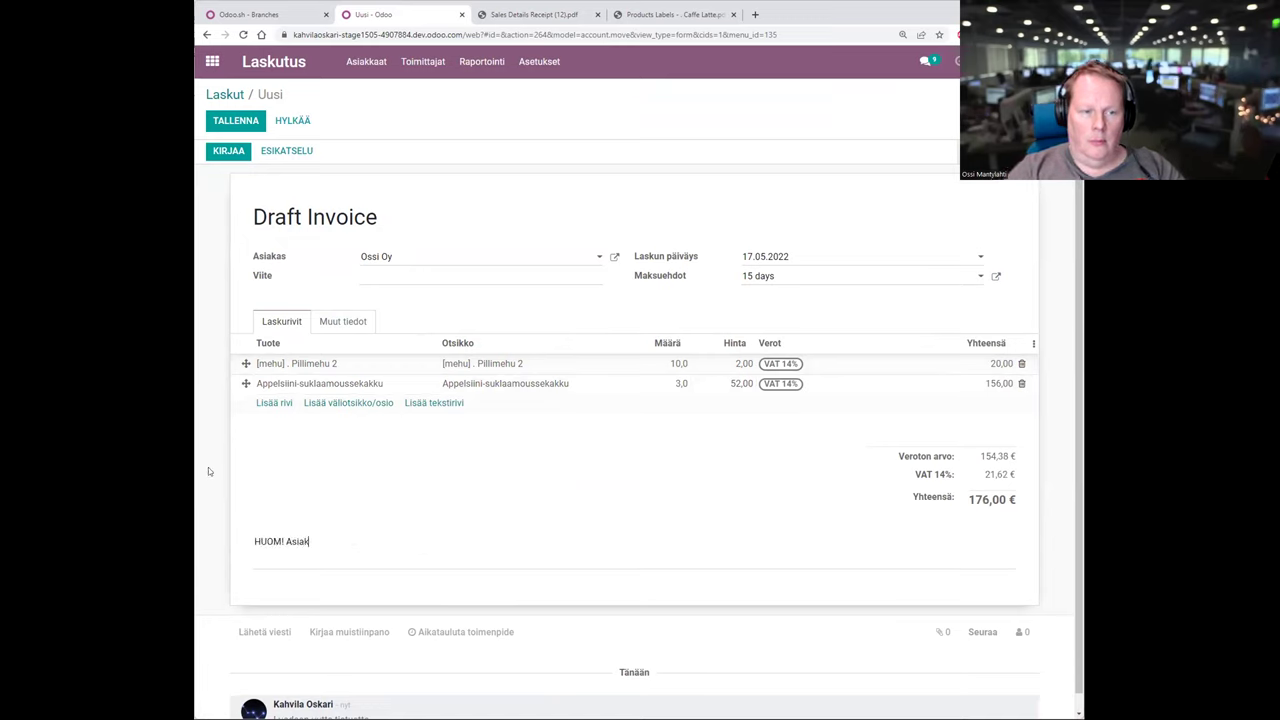
text(as haluaa kakun la)
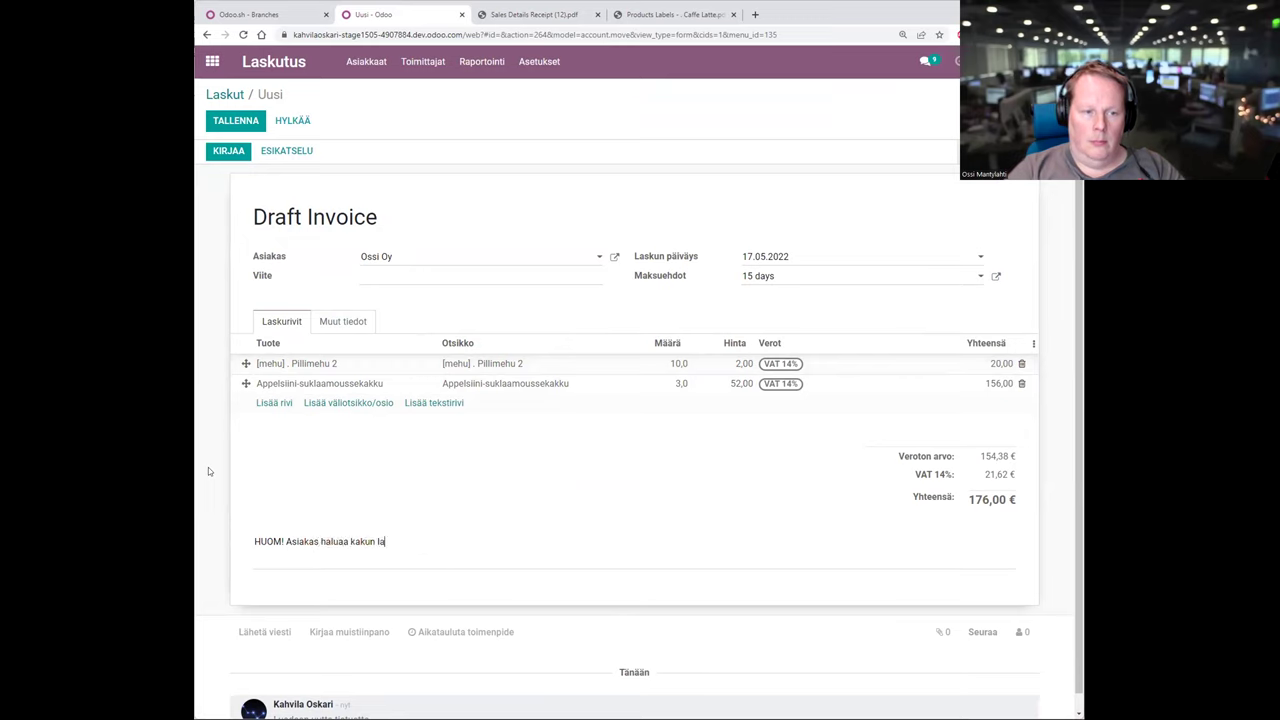
text(ktoosittomana!)
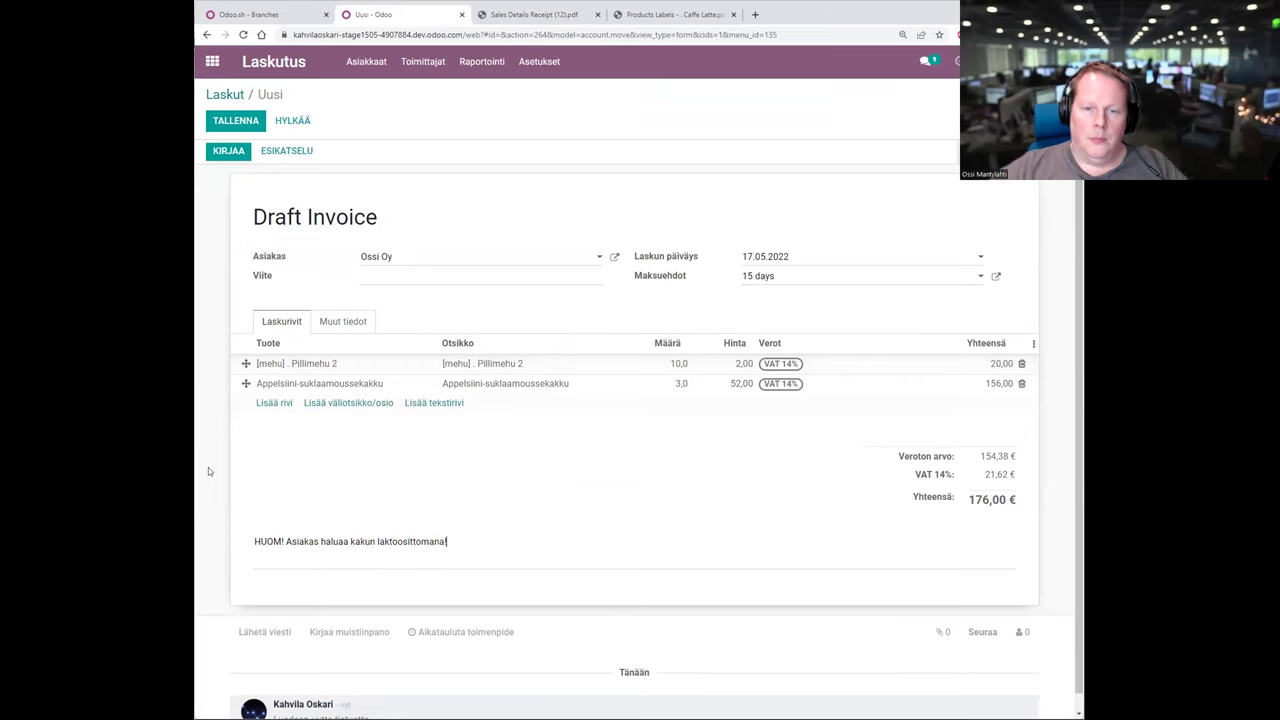
click(236, 121)
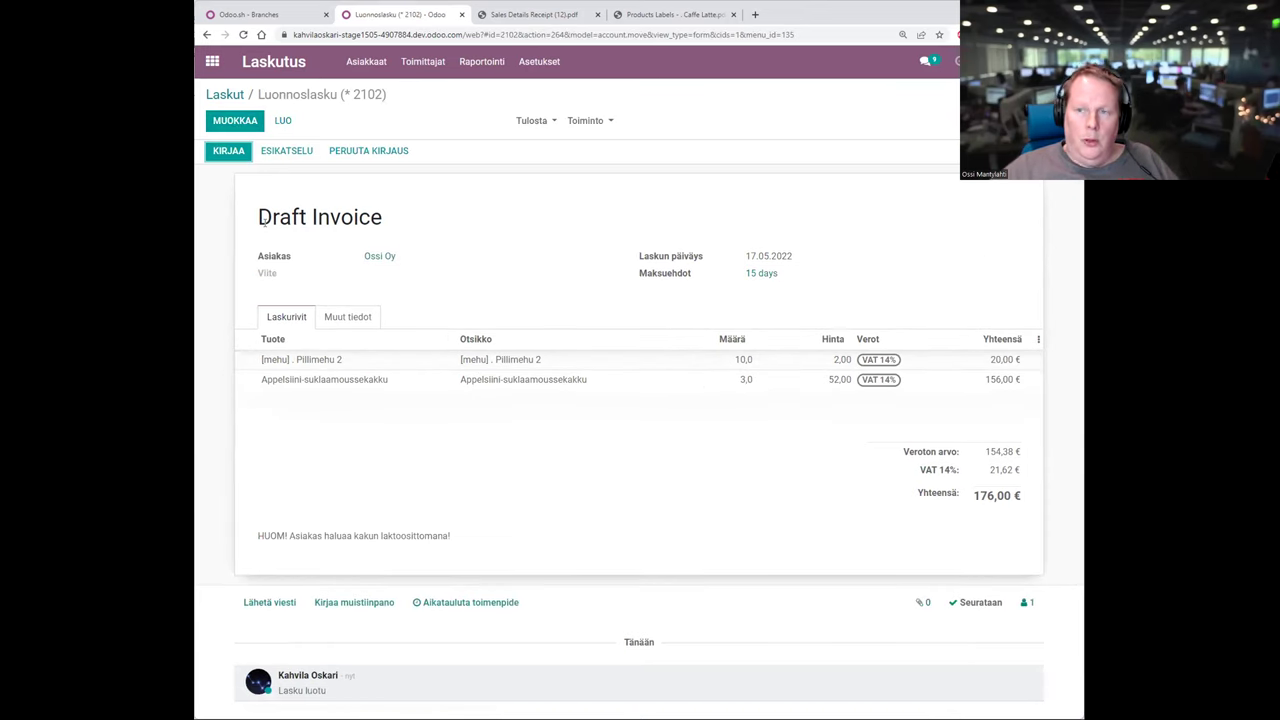
Print the draft invoice to a PDF saved in Downloads as Luonnoslasku (_ 2102).pdf, and return to the invoice form
click(536, 122)
click(544, 142)
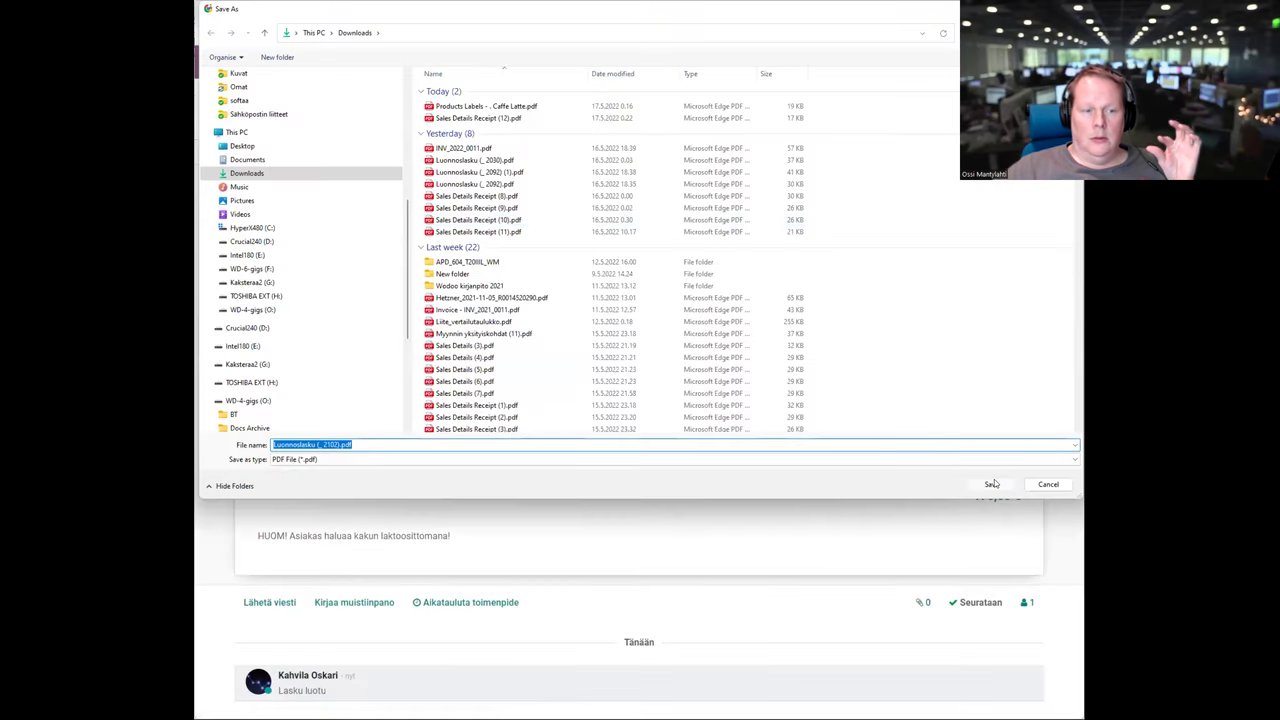
key(Return)
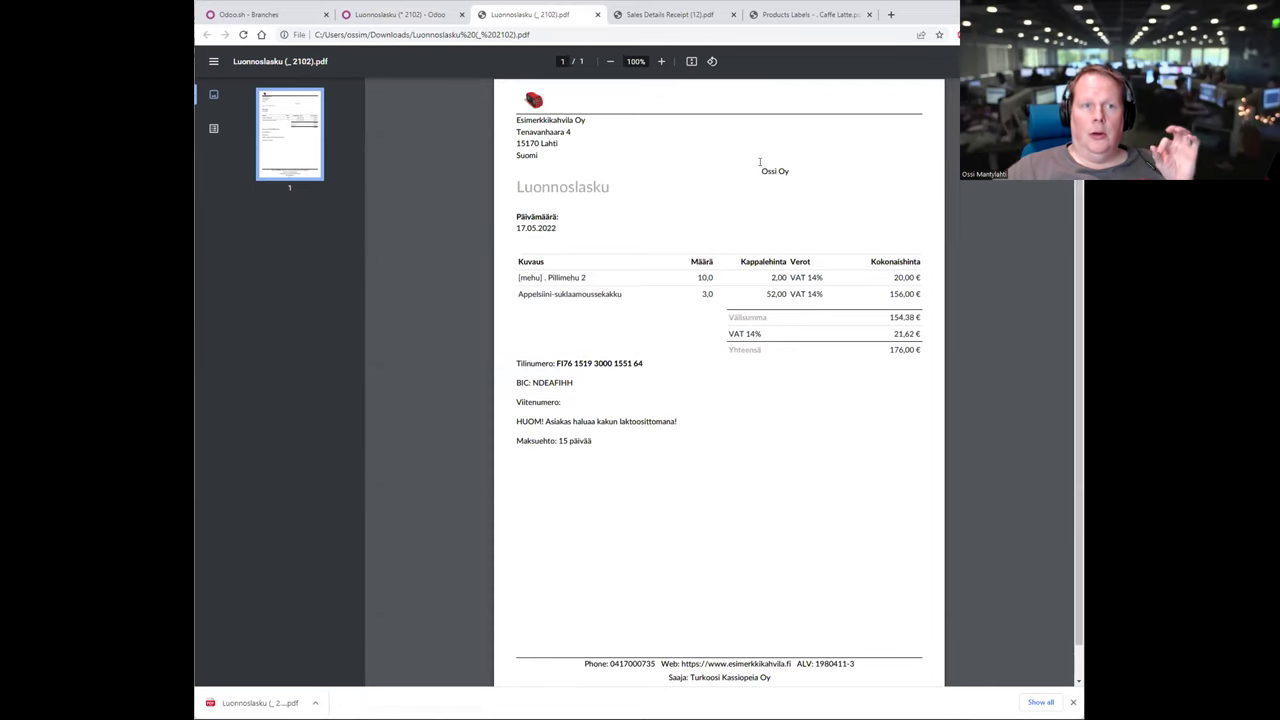
click(372, 15)
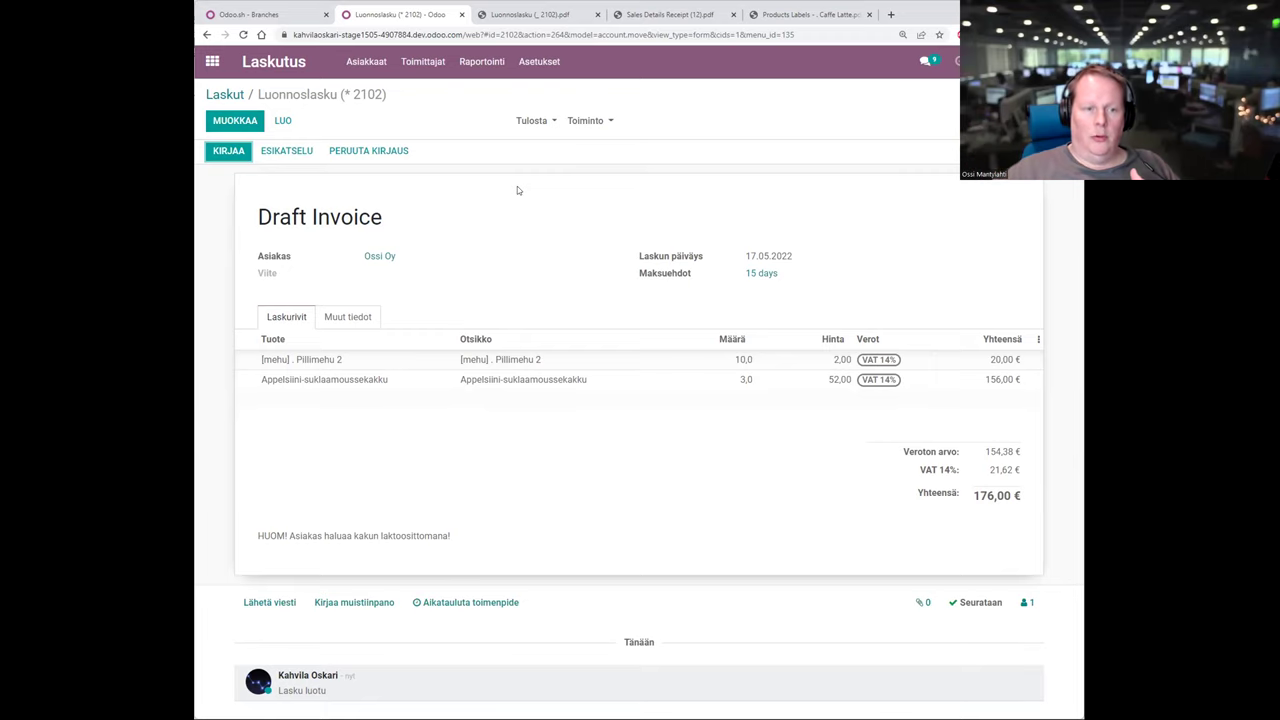
triple_click(455, 535)
click(455, 535)
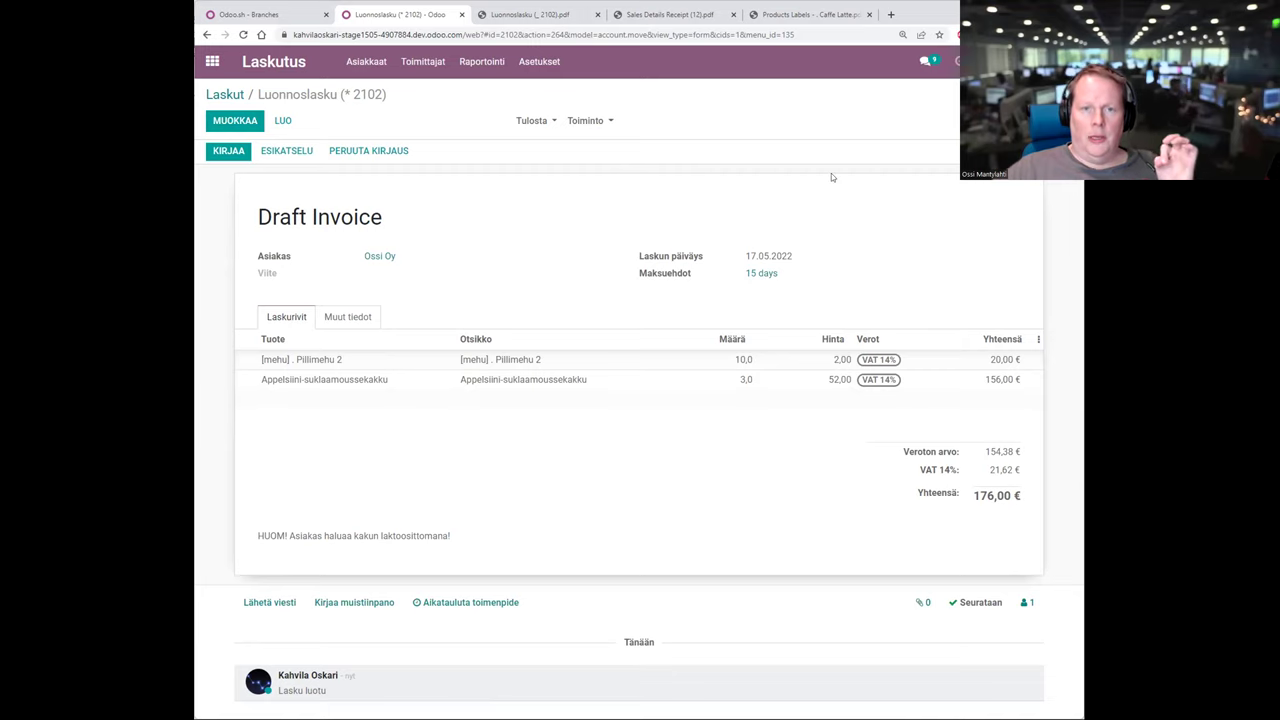
Post the draft invoice and send it to Ossi Oy by e-mail with the invoice PDF attached
click(222, 152)
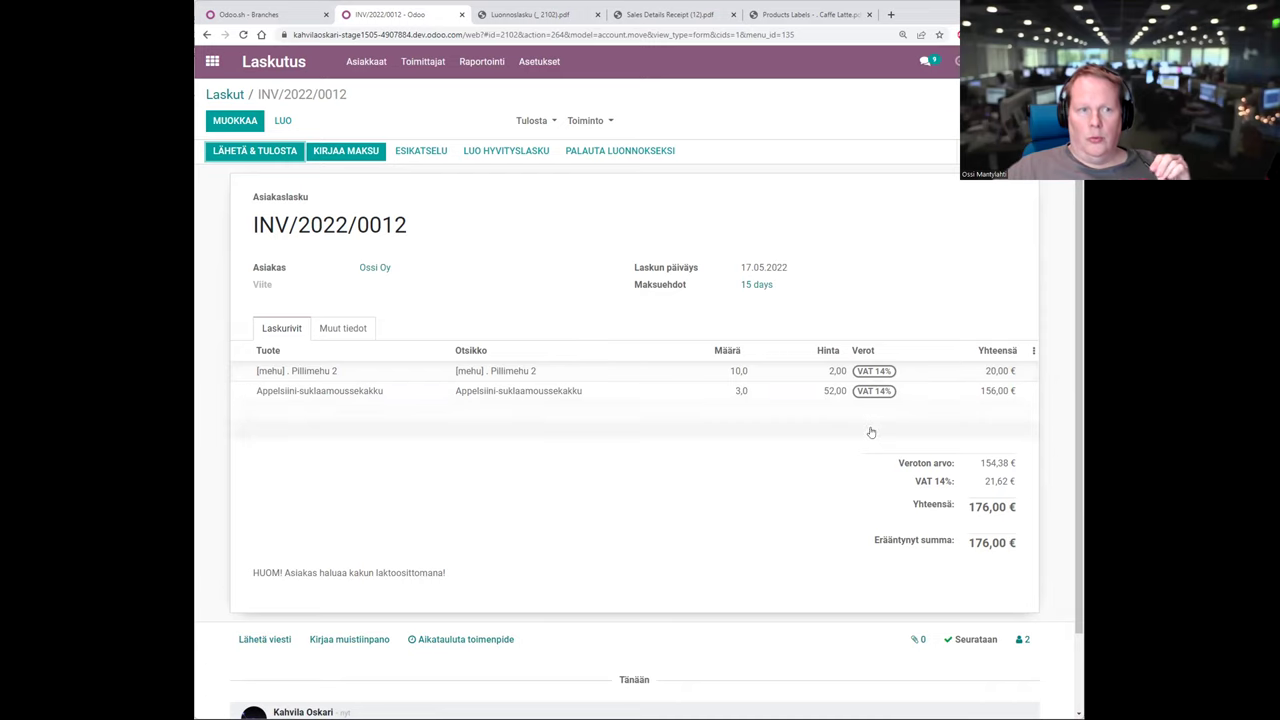
click(248, 152)
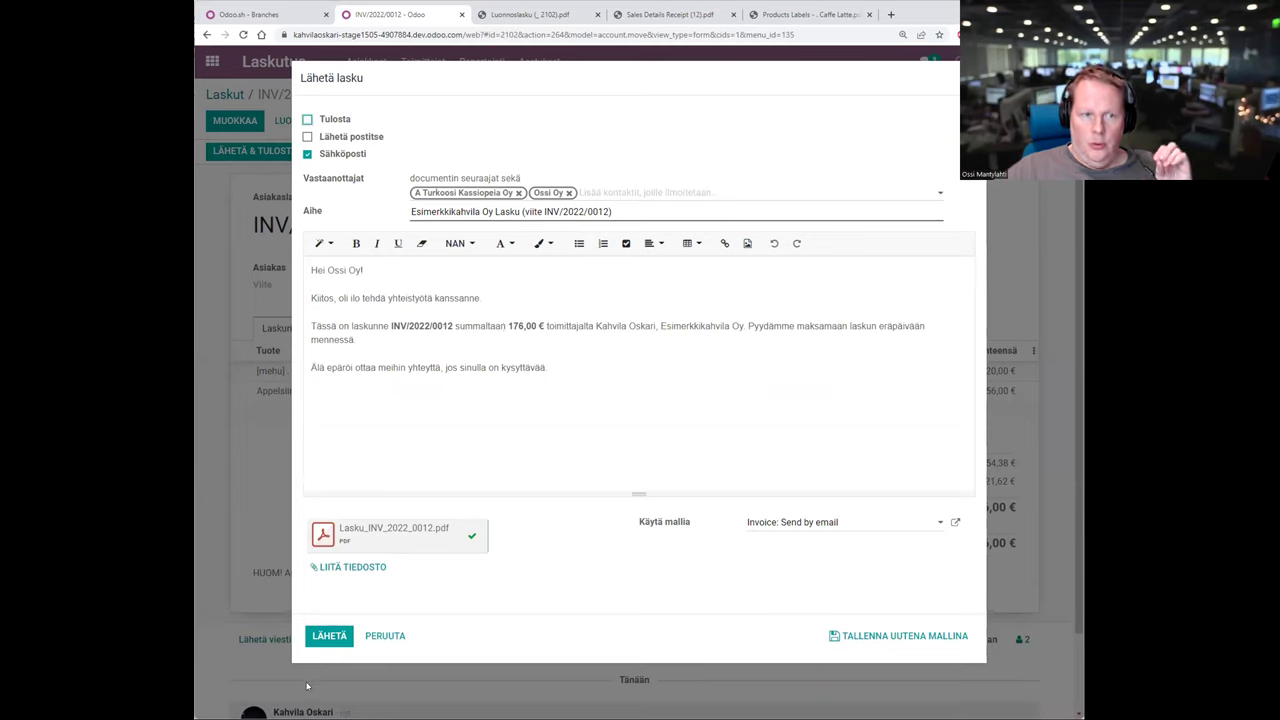
click(350, 640)
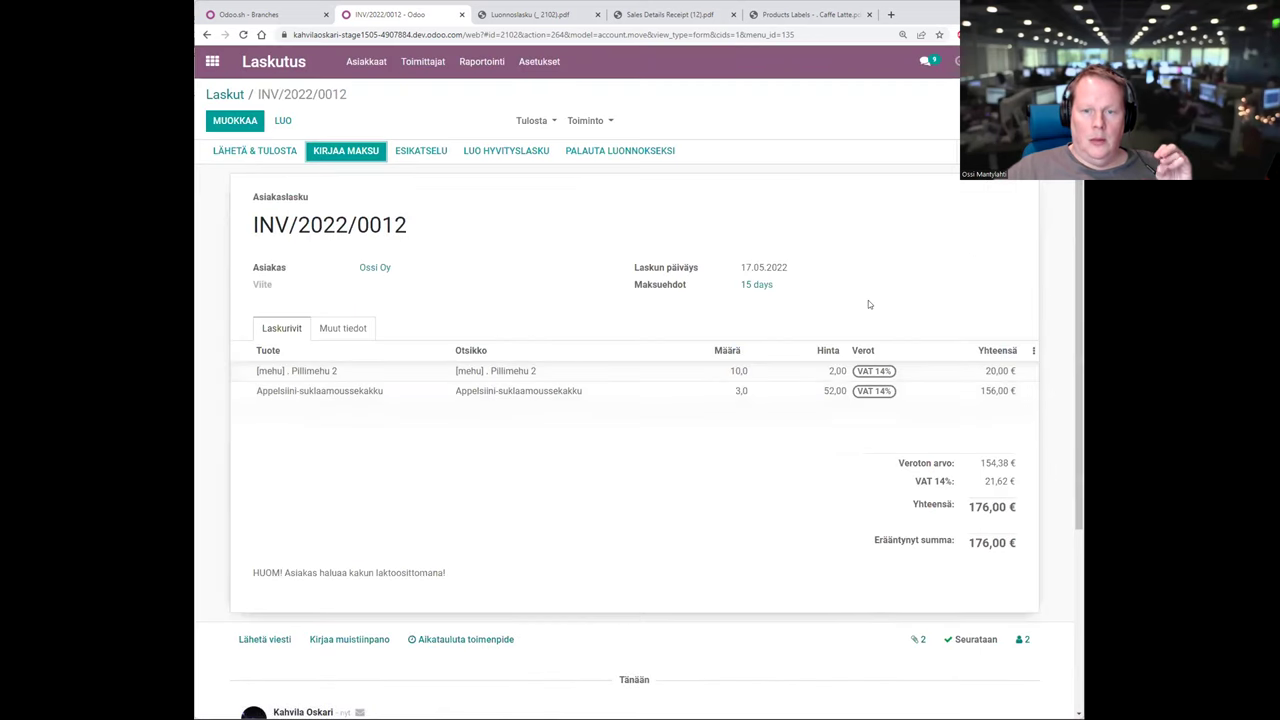
Preview the attached Lasku_INV_2022_0012.pdf from the sent message in the invoice's history, and close the preview
scroll(641, 570, down, 3)
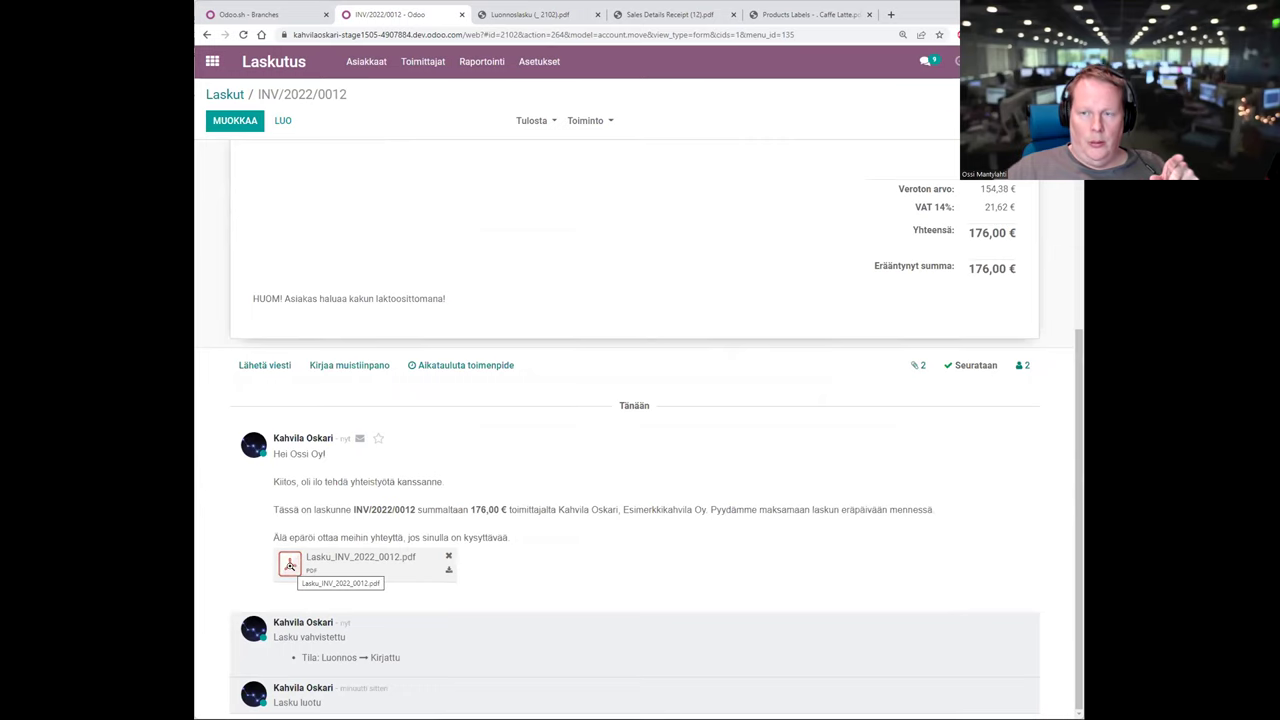
click(289, 565)
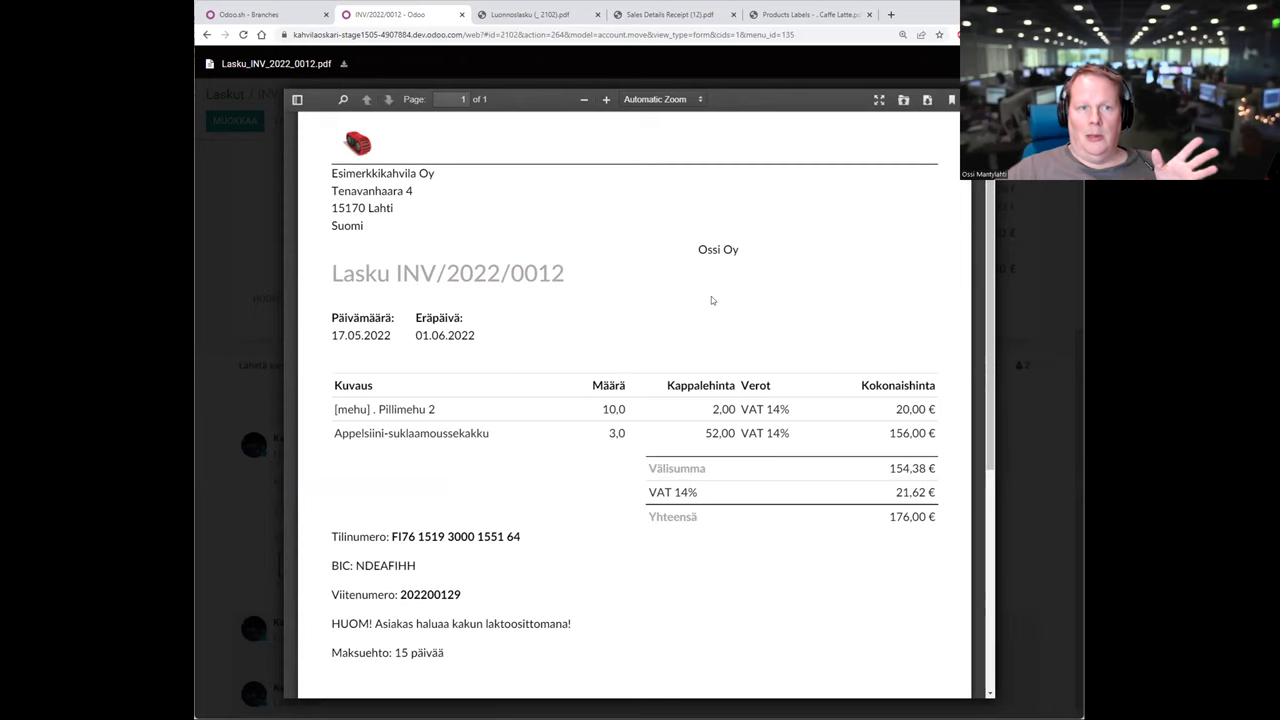
scroll(689, 296, down, 3)
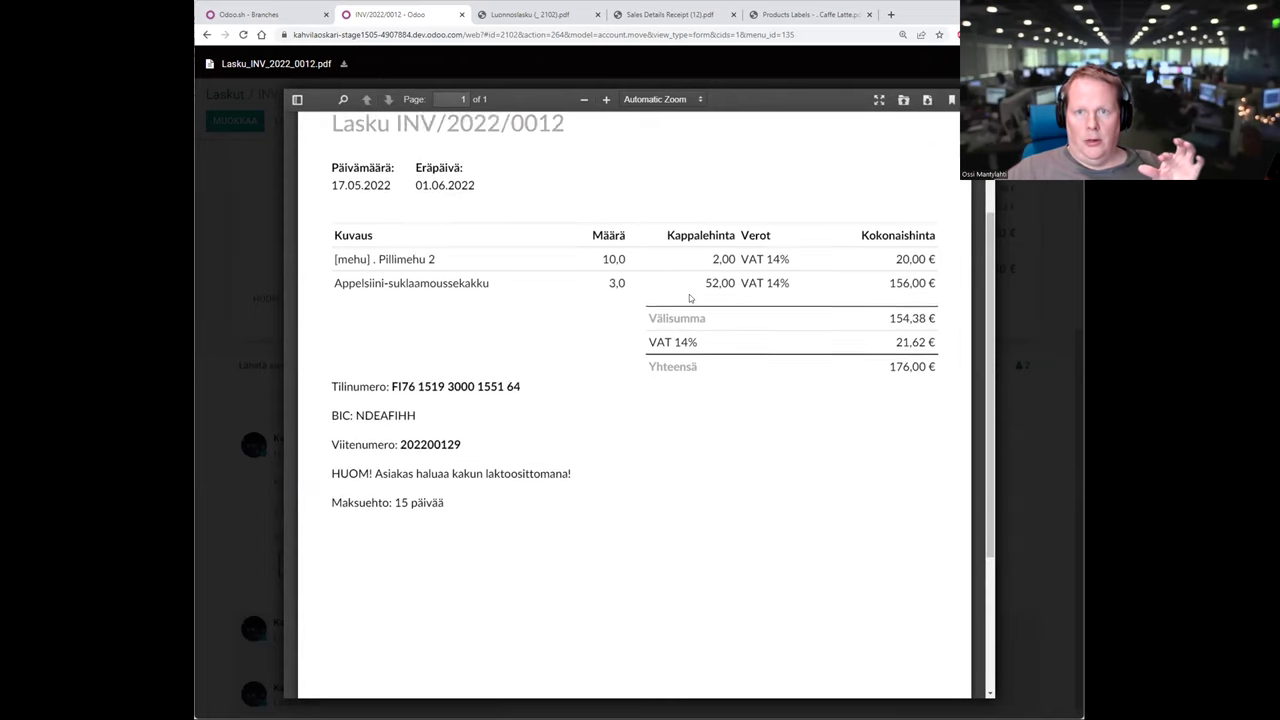
scroll(753, 273, up, 2)
key(Escape)
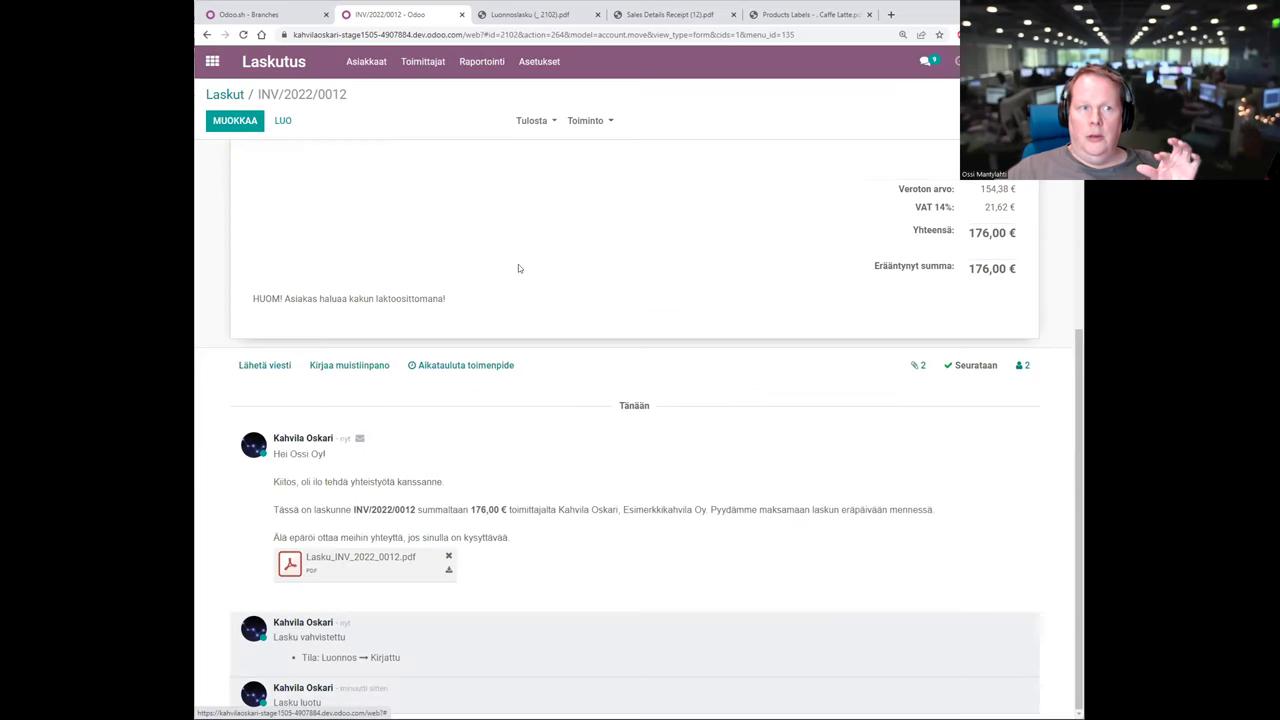
scroll(515, 269, up, 3)
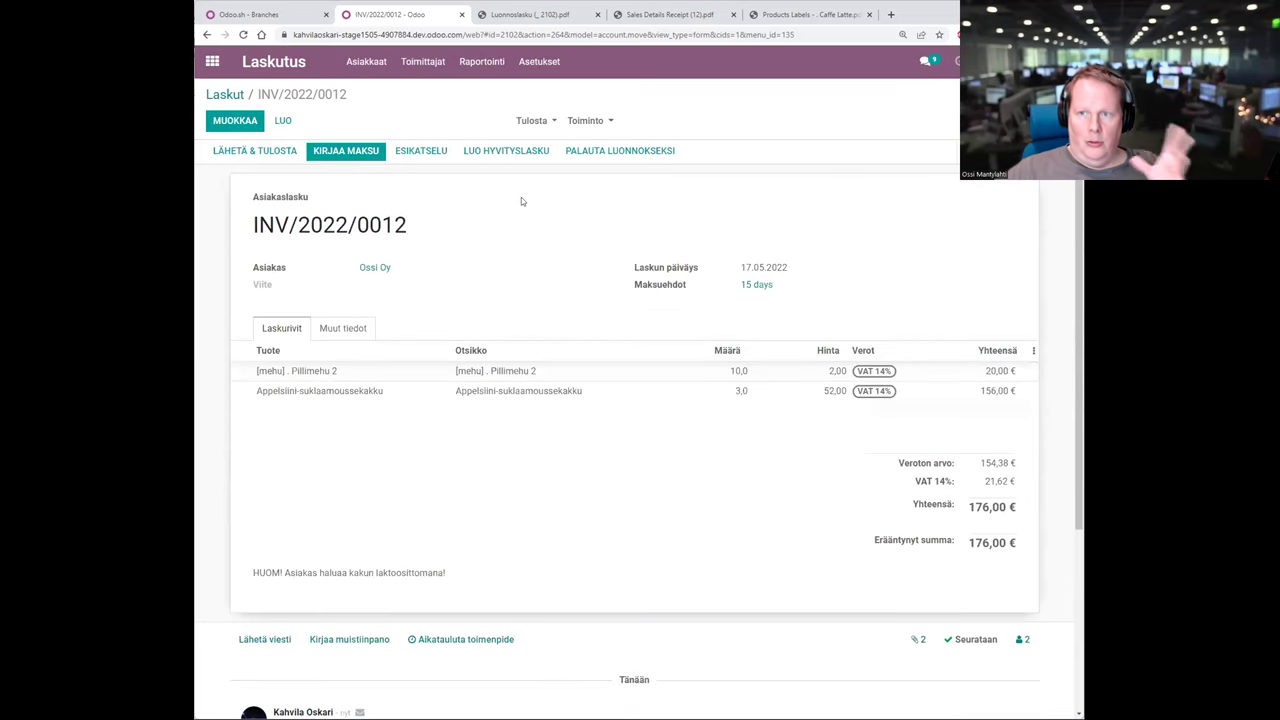
Register the full payment of 176,00 € for the invoice in the Cash (EUR) journal, dated 17.05.2022
click(357, 159)
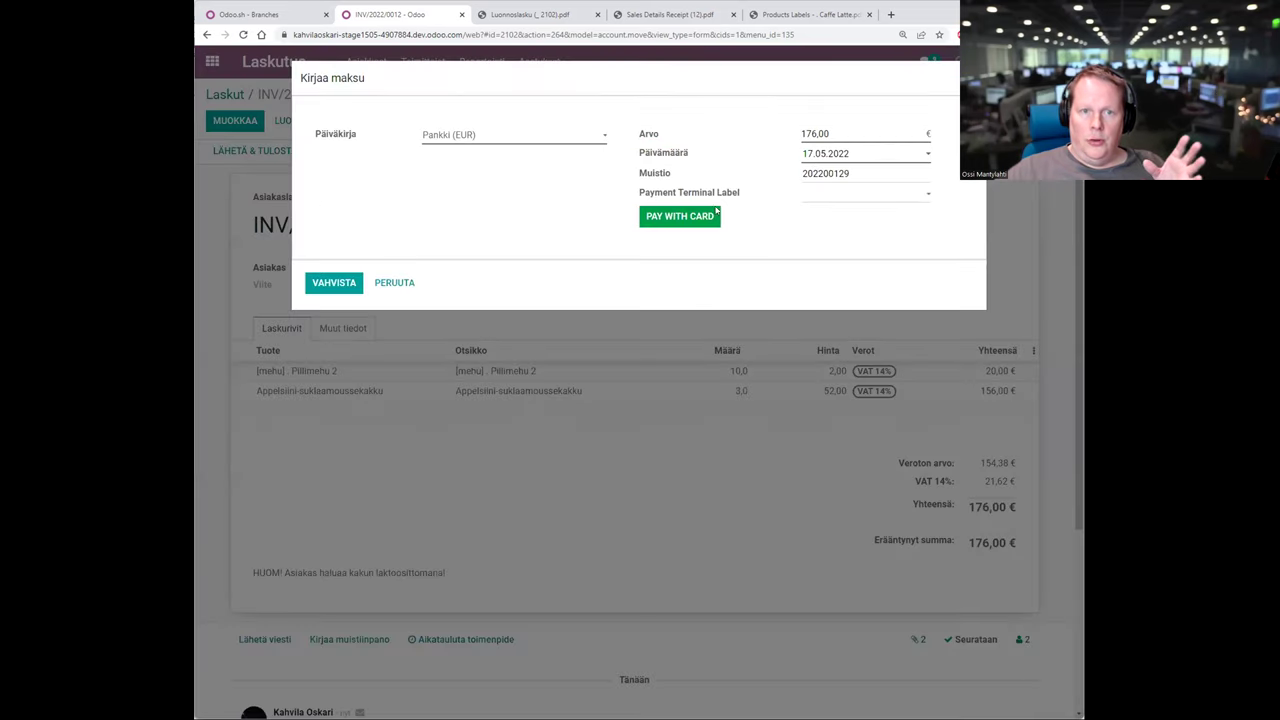
click(466, 136)
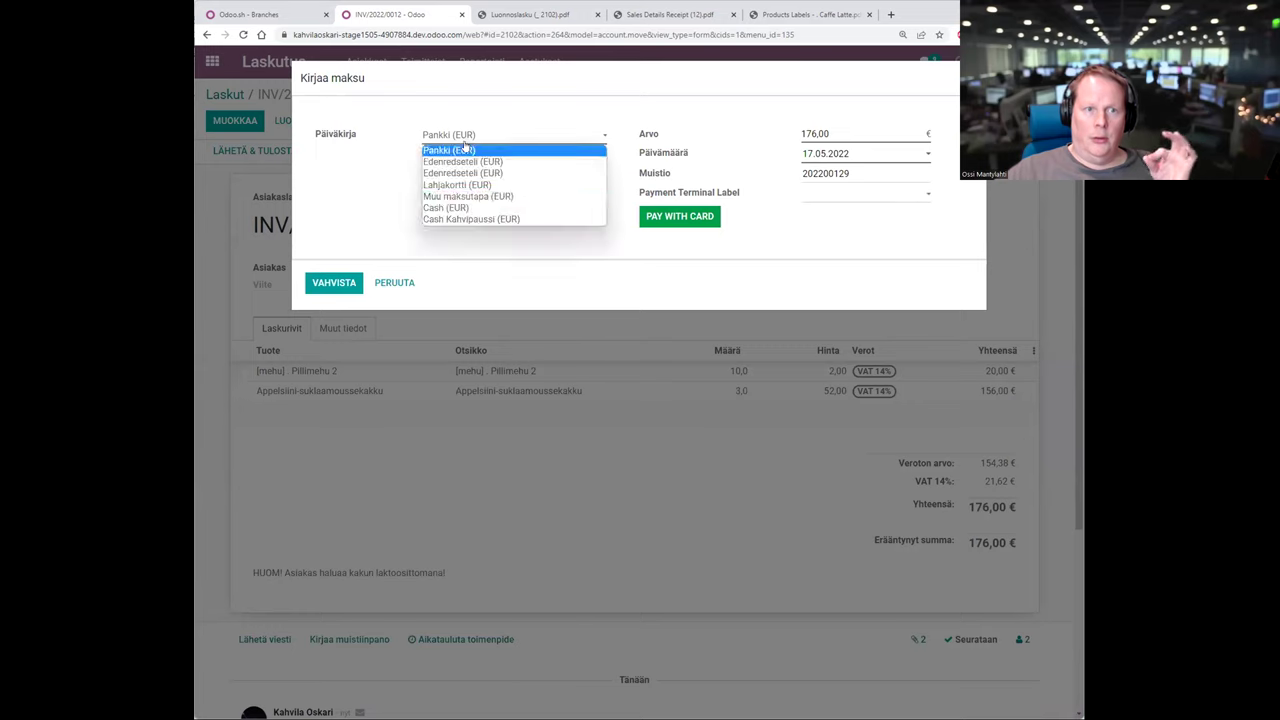
click(472, 208)
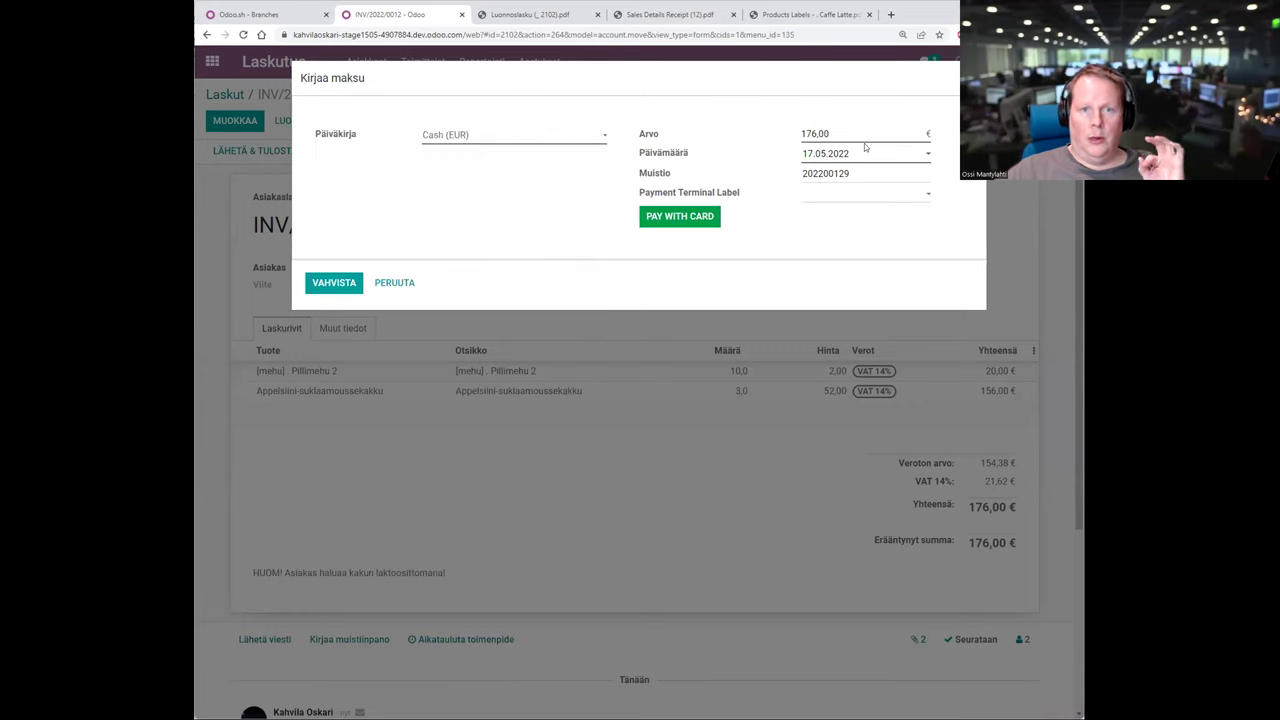
click(344, 283)
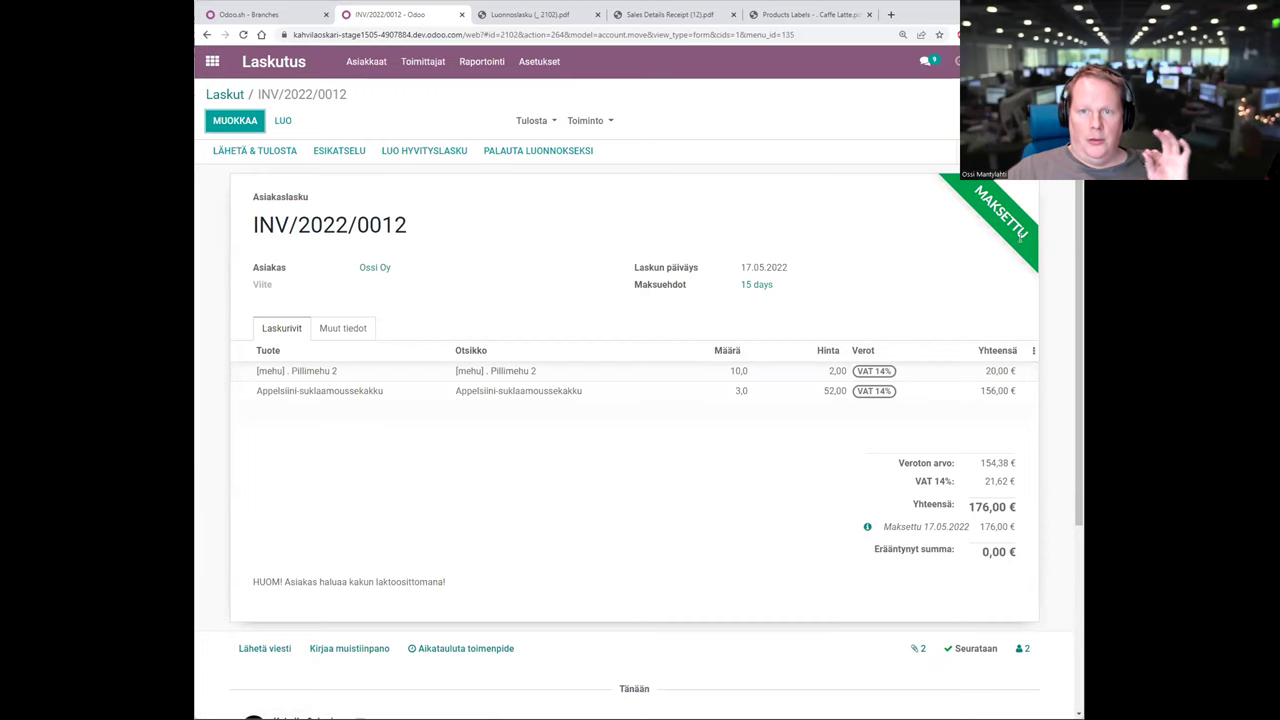
Check the details of the payment recorded under the invoice totals, and close them
scroll(1035, 301, down, 3)
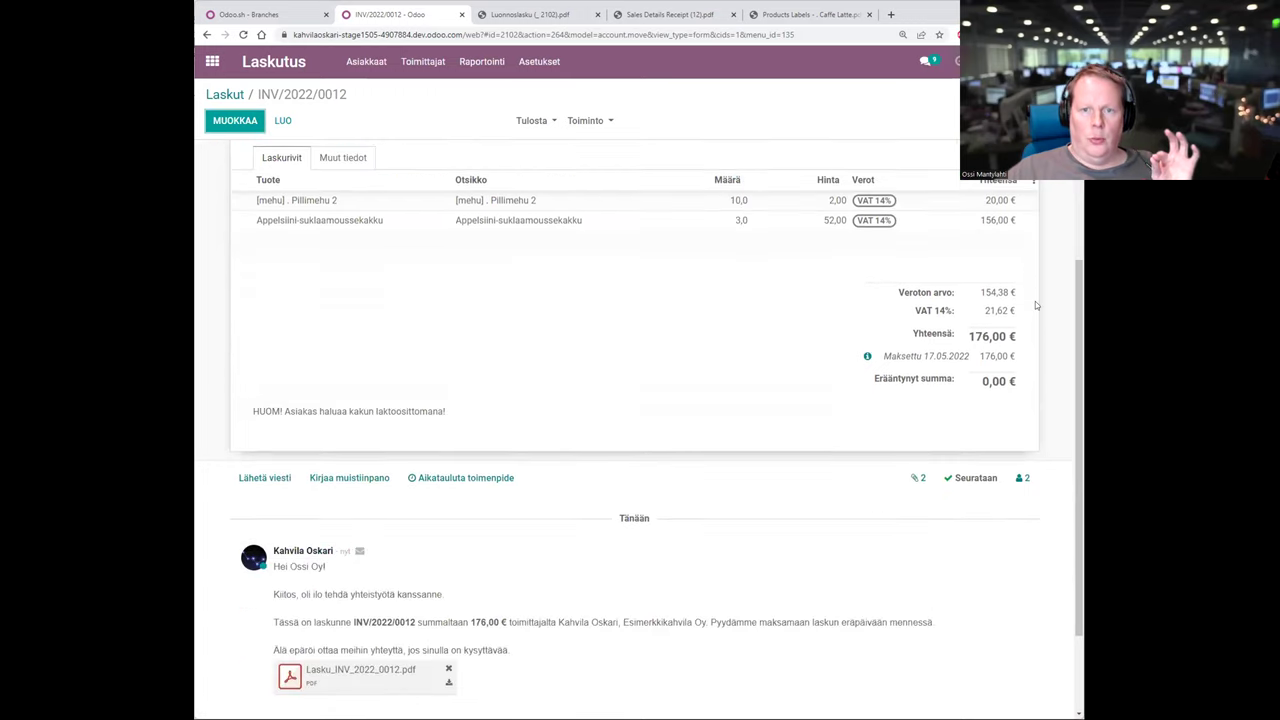
click(868, 300)
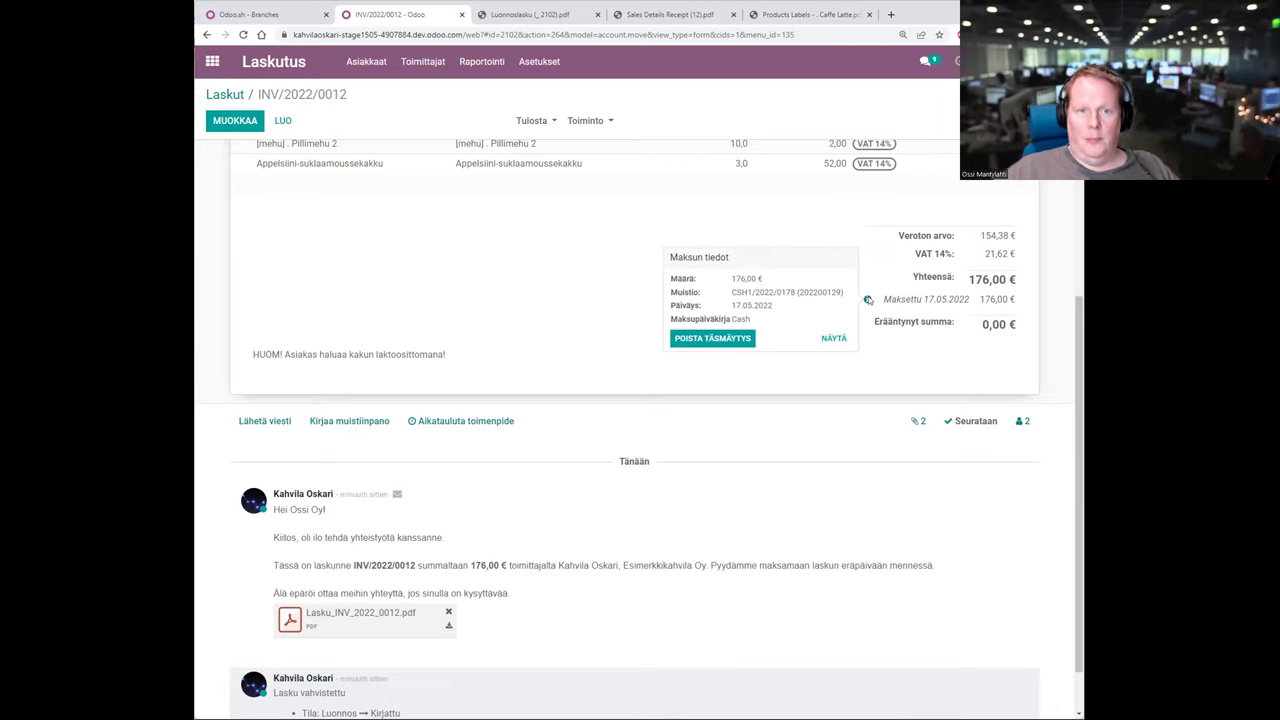
click(540, 410)
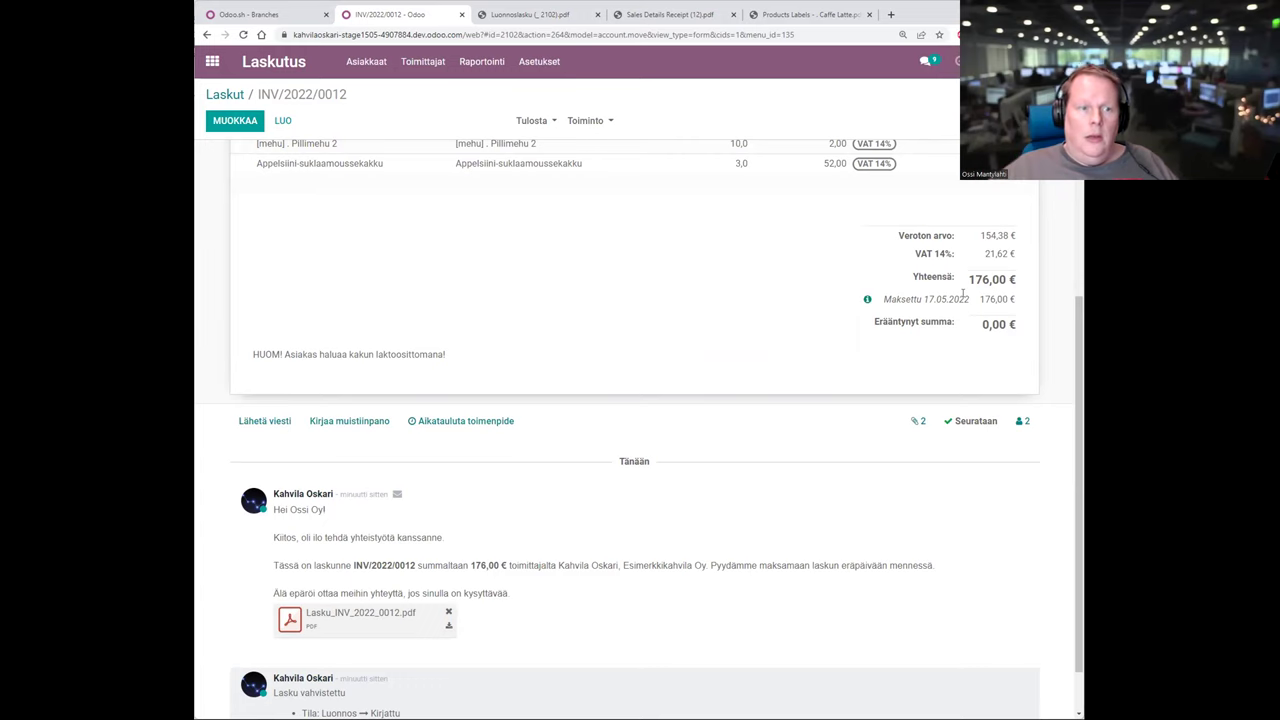
Start a message to the invoice's followers reading "Arvoisa asiakkaamme, tilauksenne on valmis noudettavaksi kahvilastamme!"
click(262, 421)
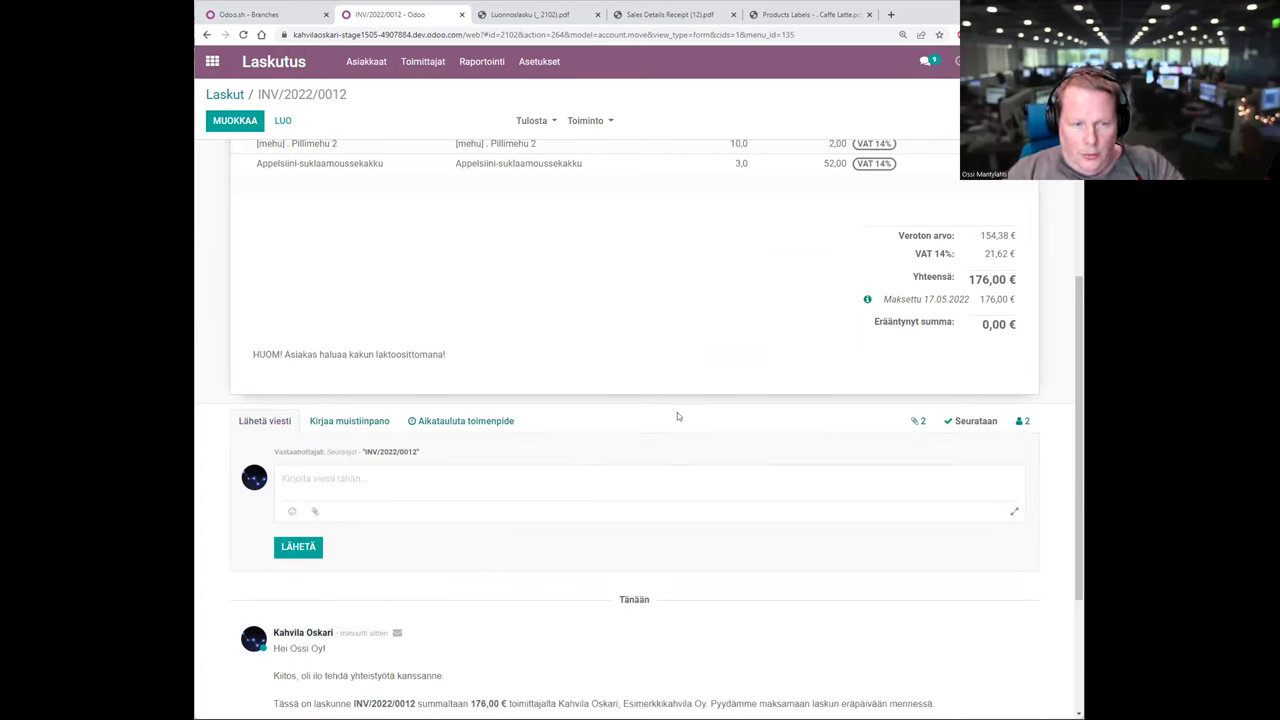
text(Arvoisa asiak)
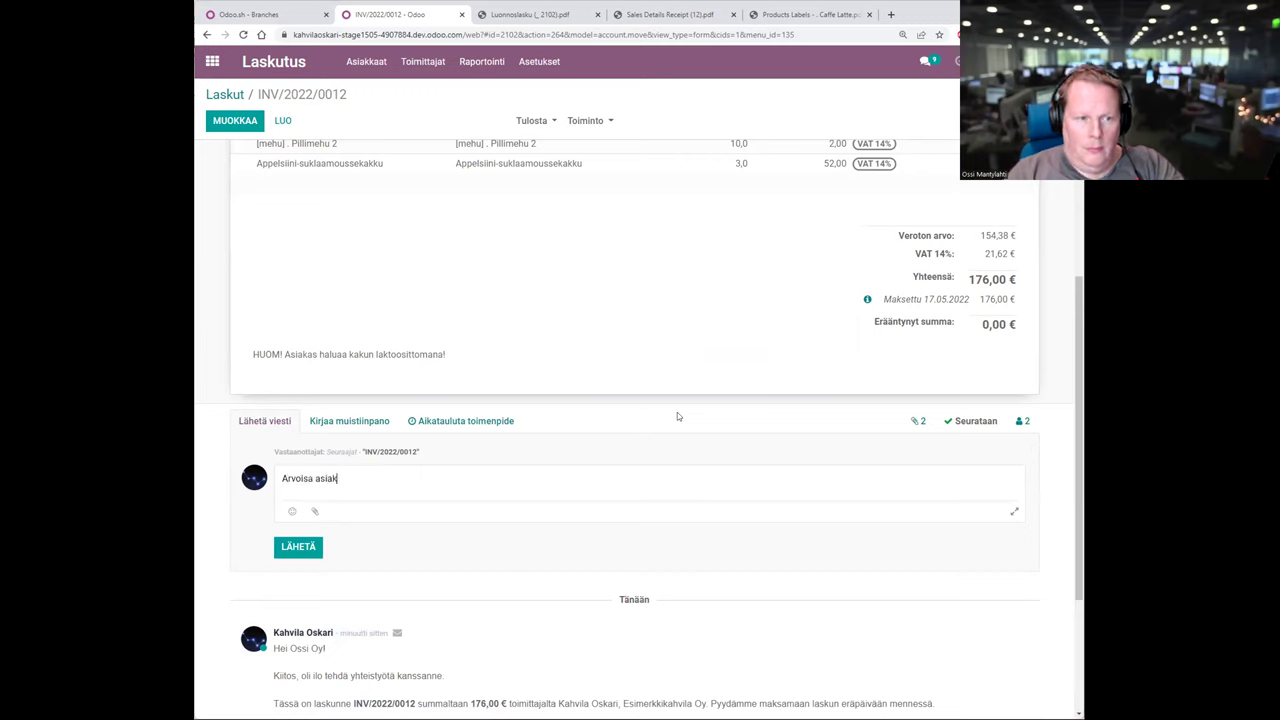
text(kaamme, tulauk)
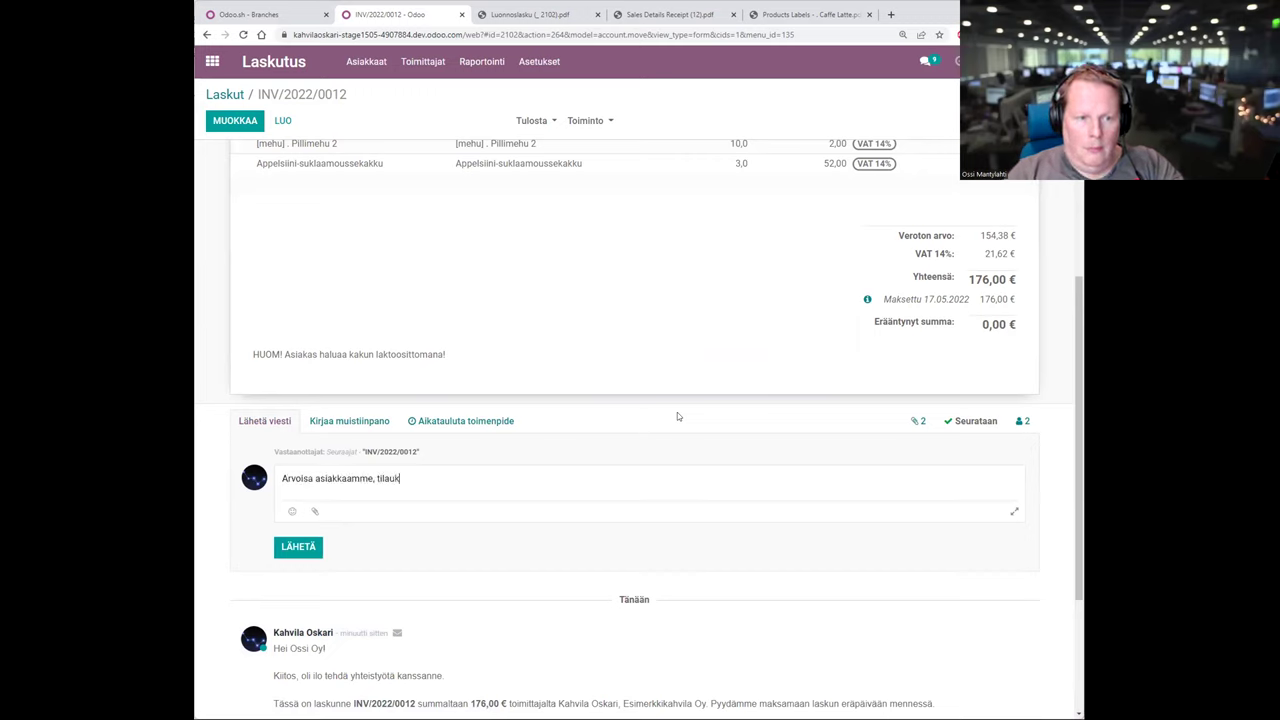
text(senne on valmis noud)
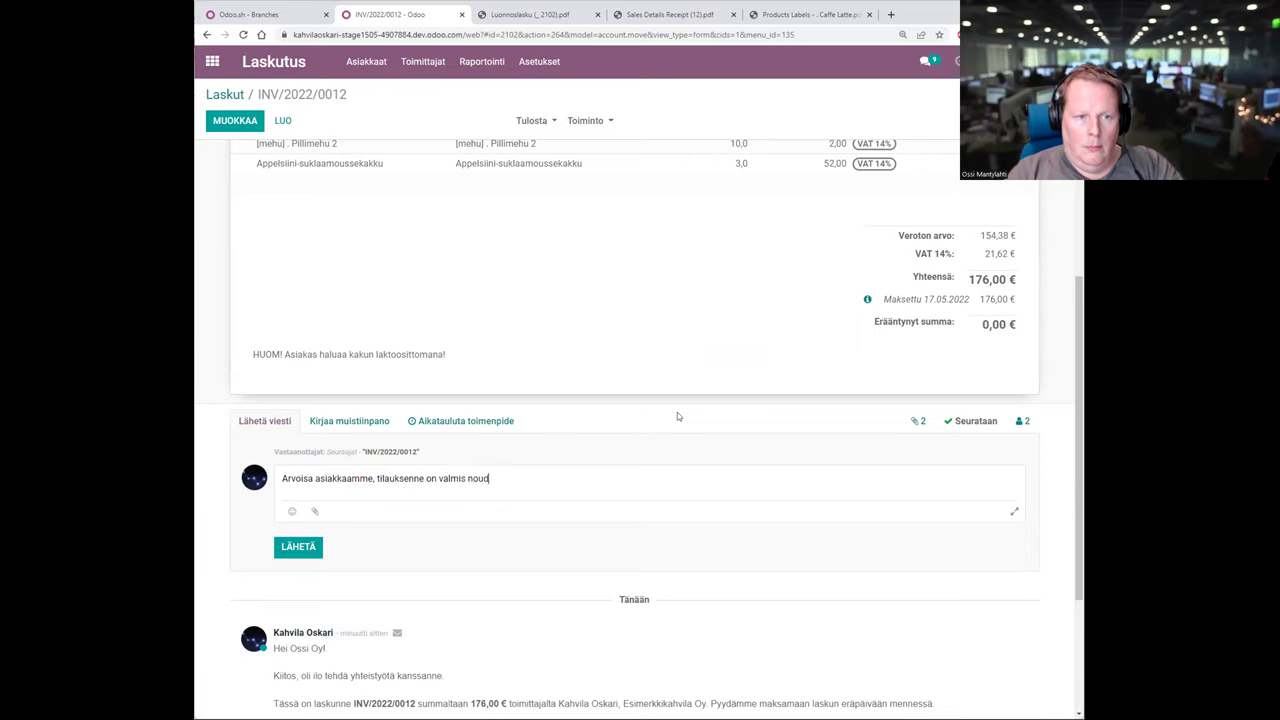
text(ettavaksi )
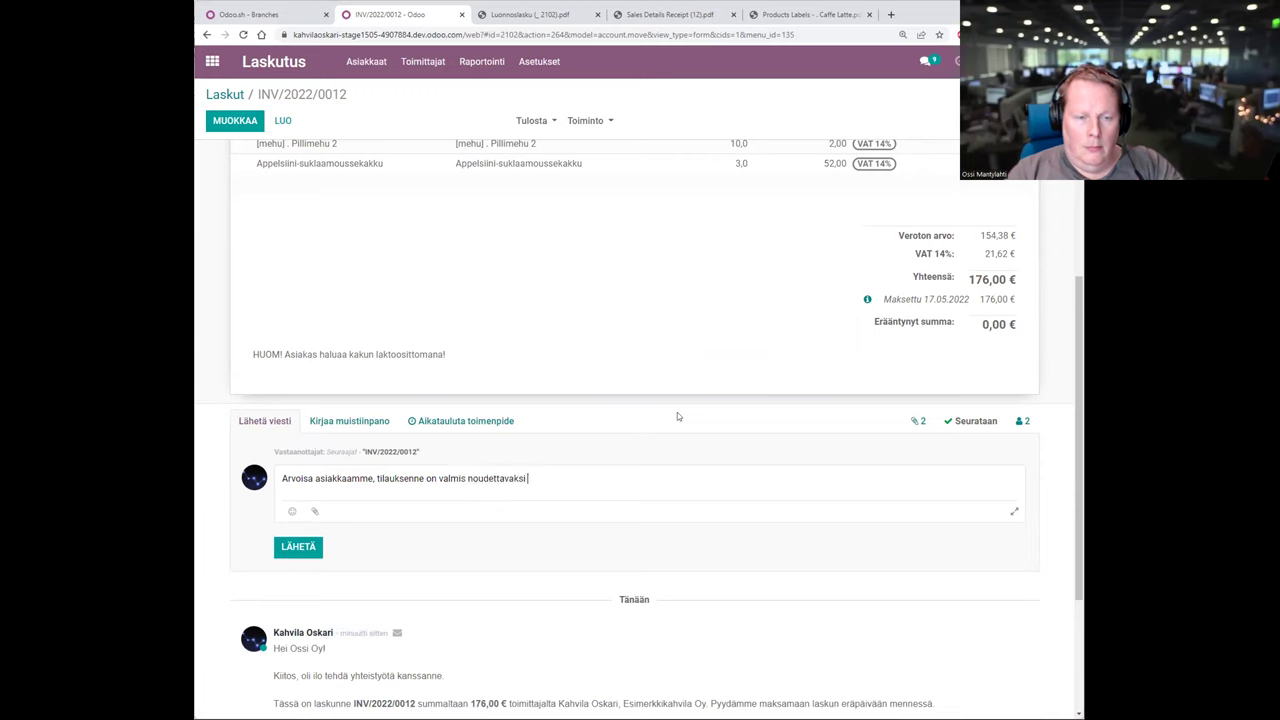
text(kahvilastamme!)
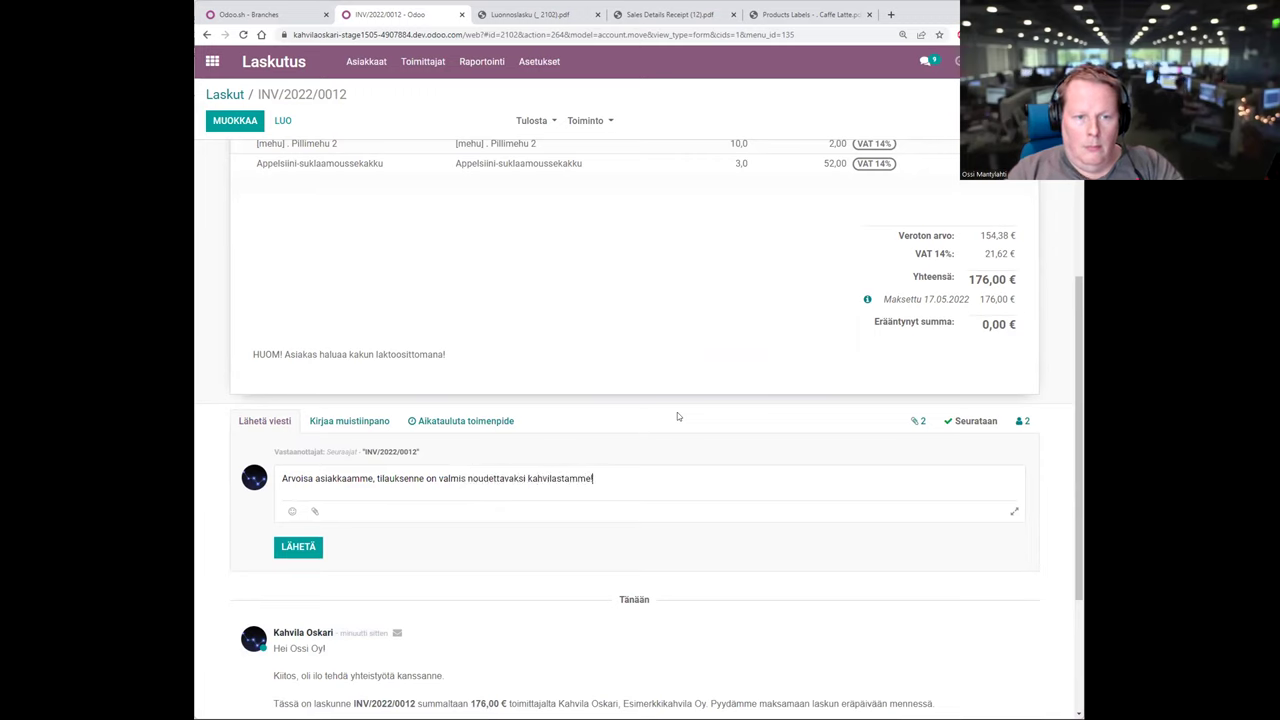
Sign the message "Terveisin Esimerkkikahvila" on two lines below the text, add a smiling emoji, and send it to the followers
key(Return)
key(Return)
text(Terveisin)
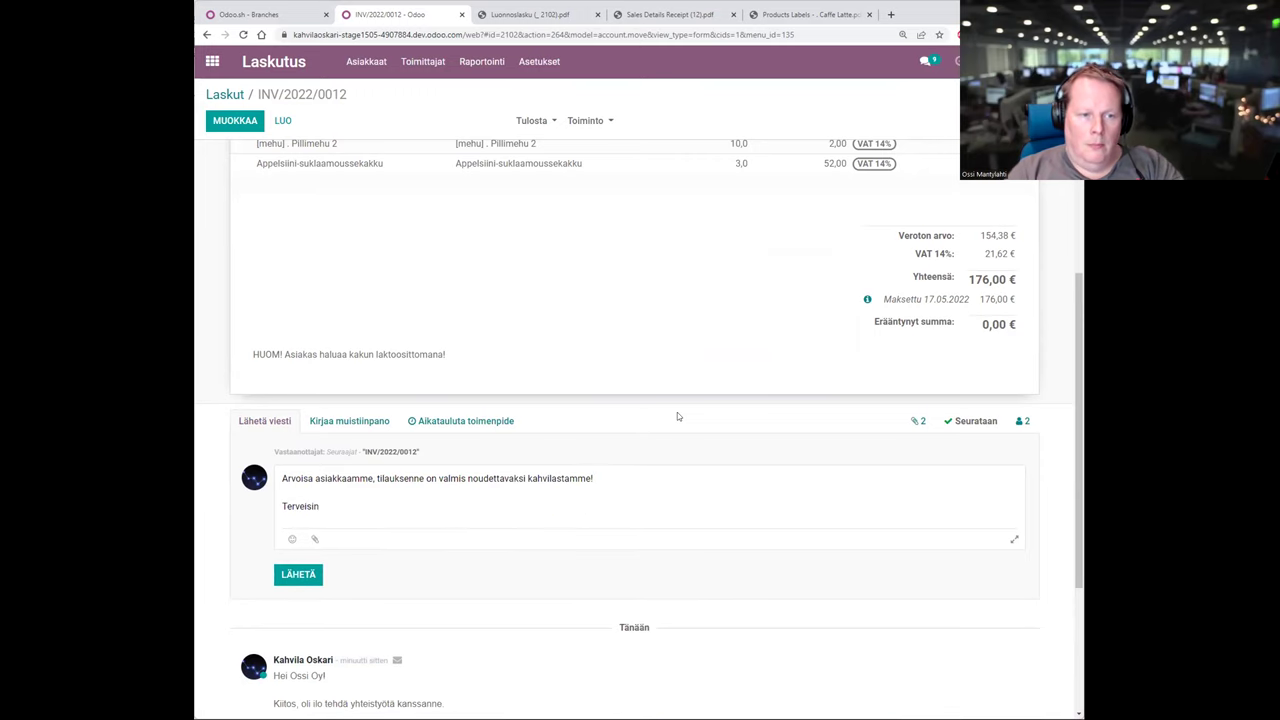
key(Return)
text(Esimerk)
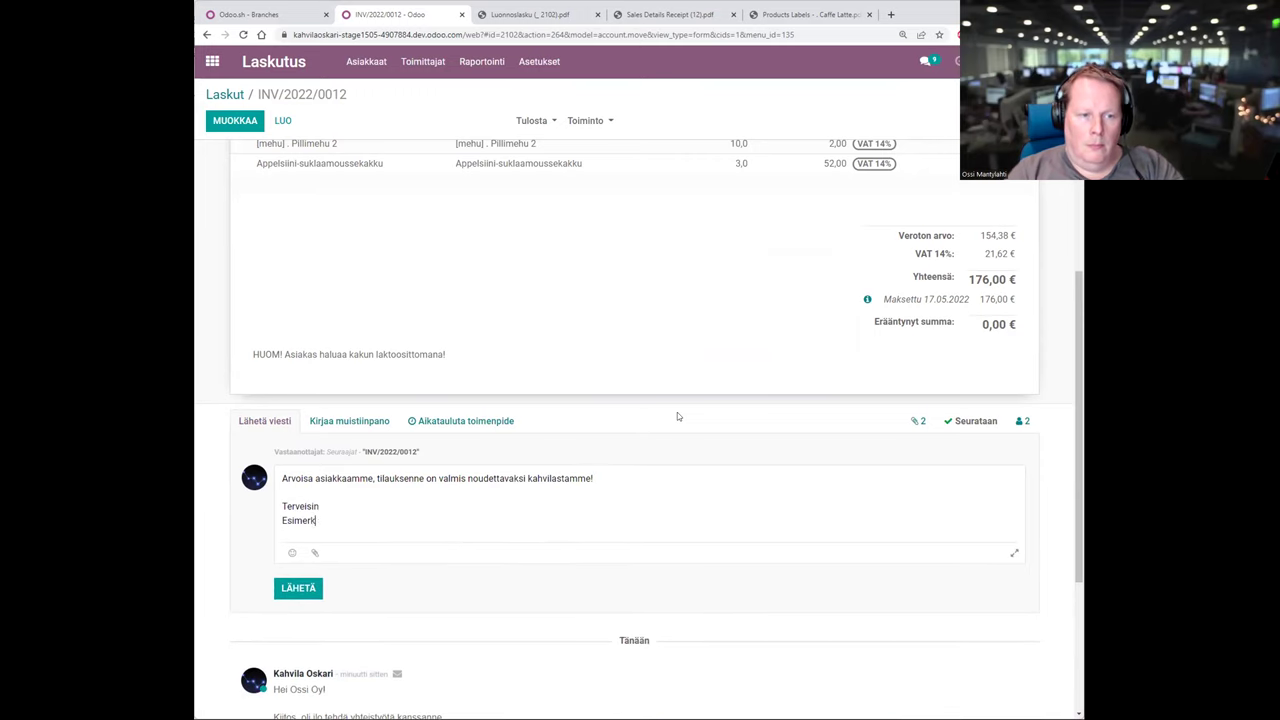
text(kikahvila)
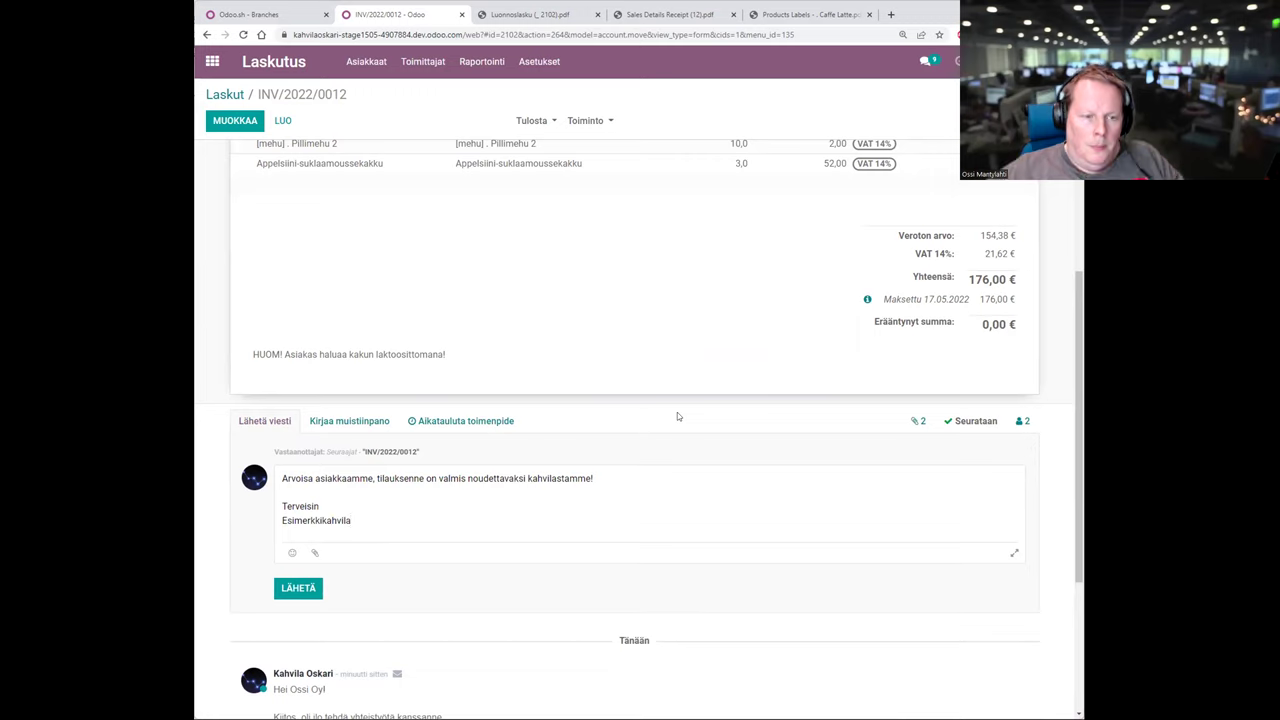
click(292, 552)
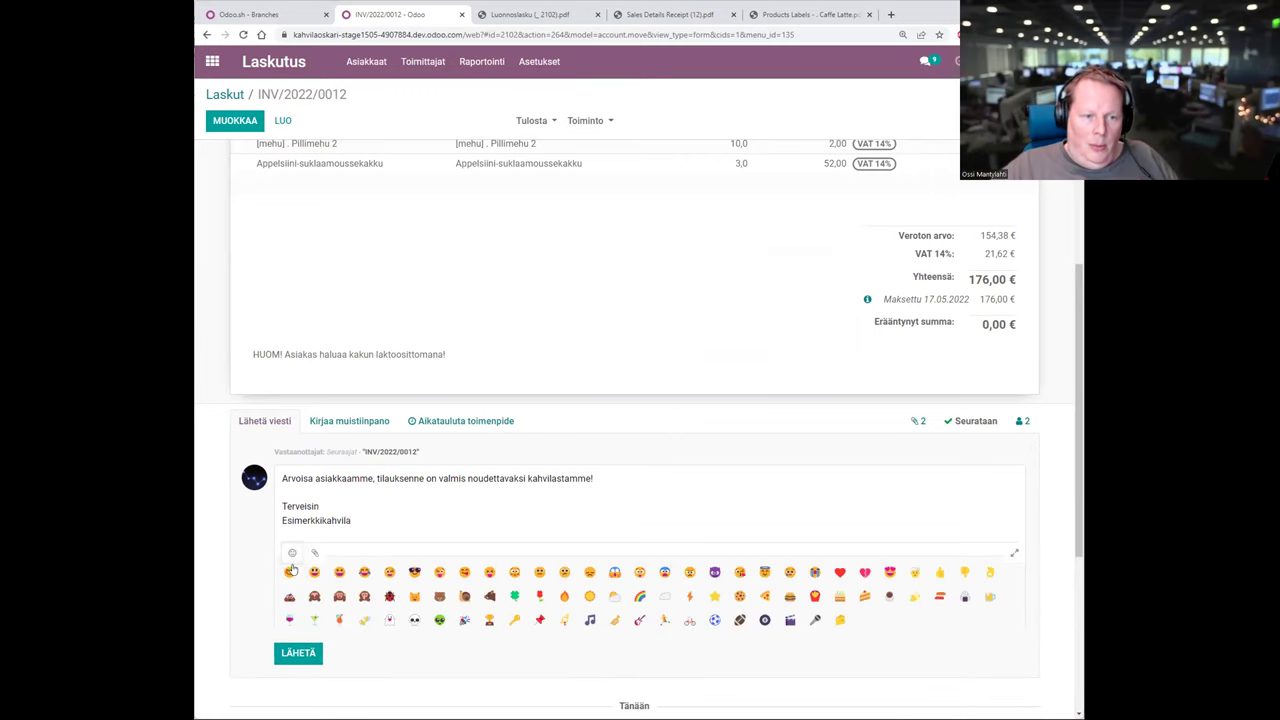
click(294, 569)
click(297, 588)
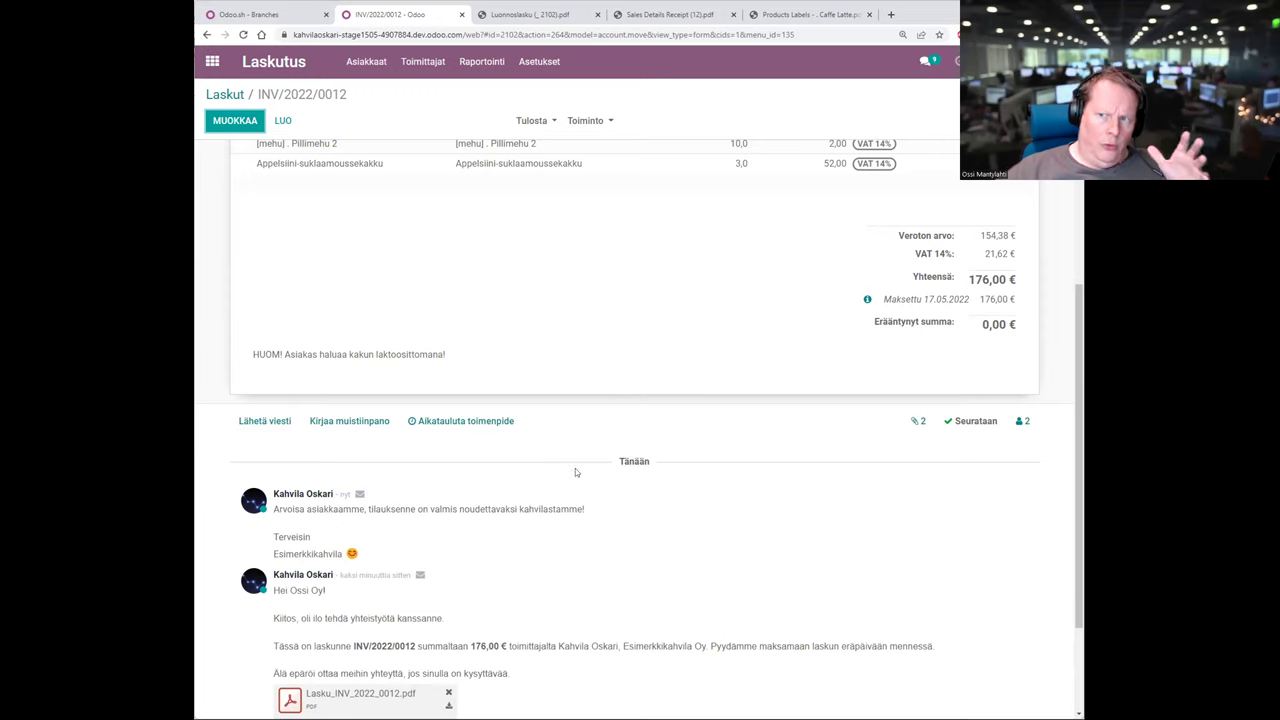
Log an internal note on the invoice saying the named customer's daughter, also by name, "noutaa kakun. Tilaus on jo maksettu."
click(356, 423)
click(453, 464)
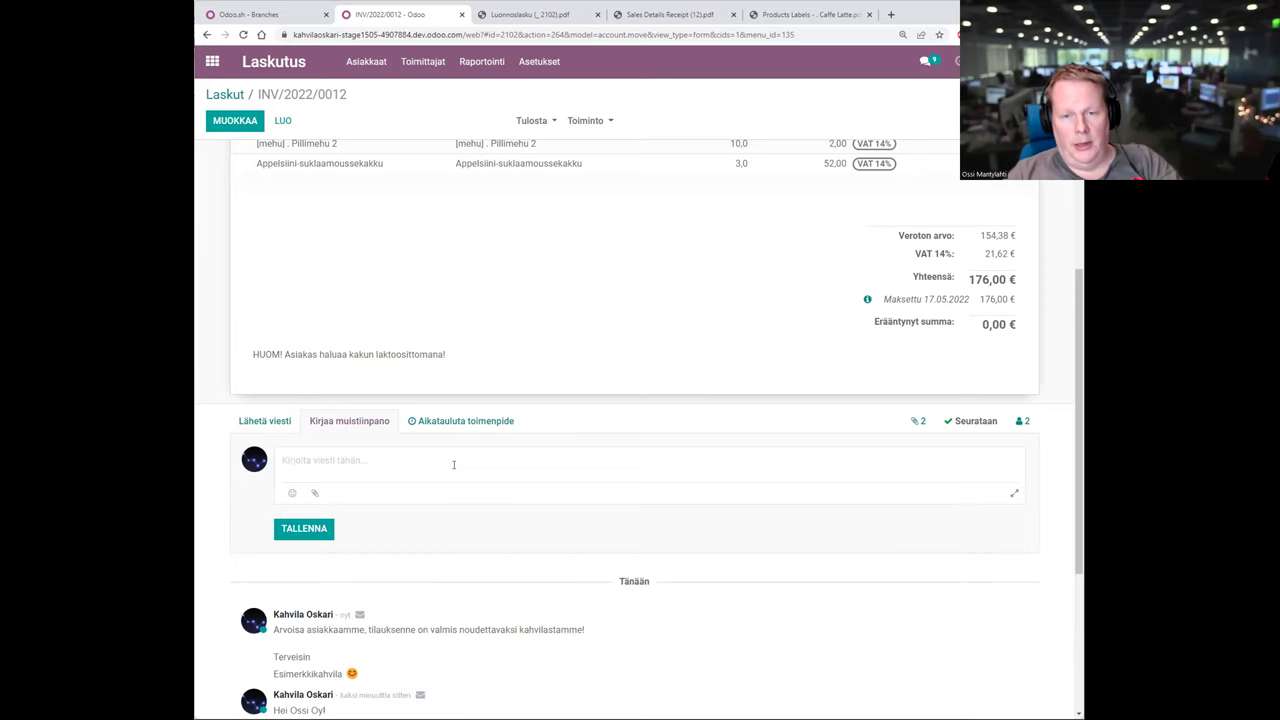
text(Maija Meikäläisen tytär Ma)
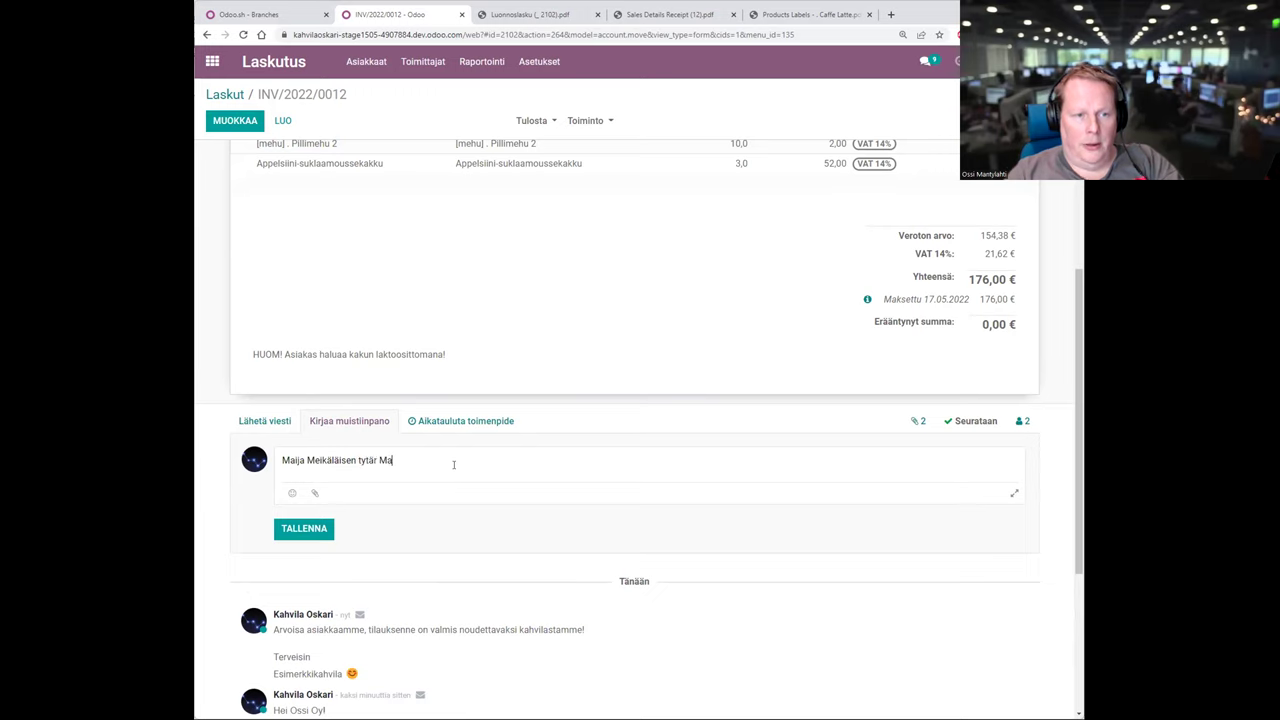
text(rja Meikäläinen noudata)
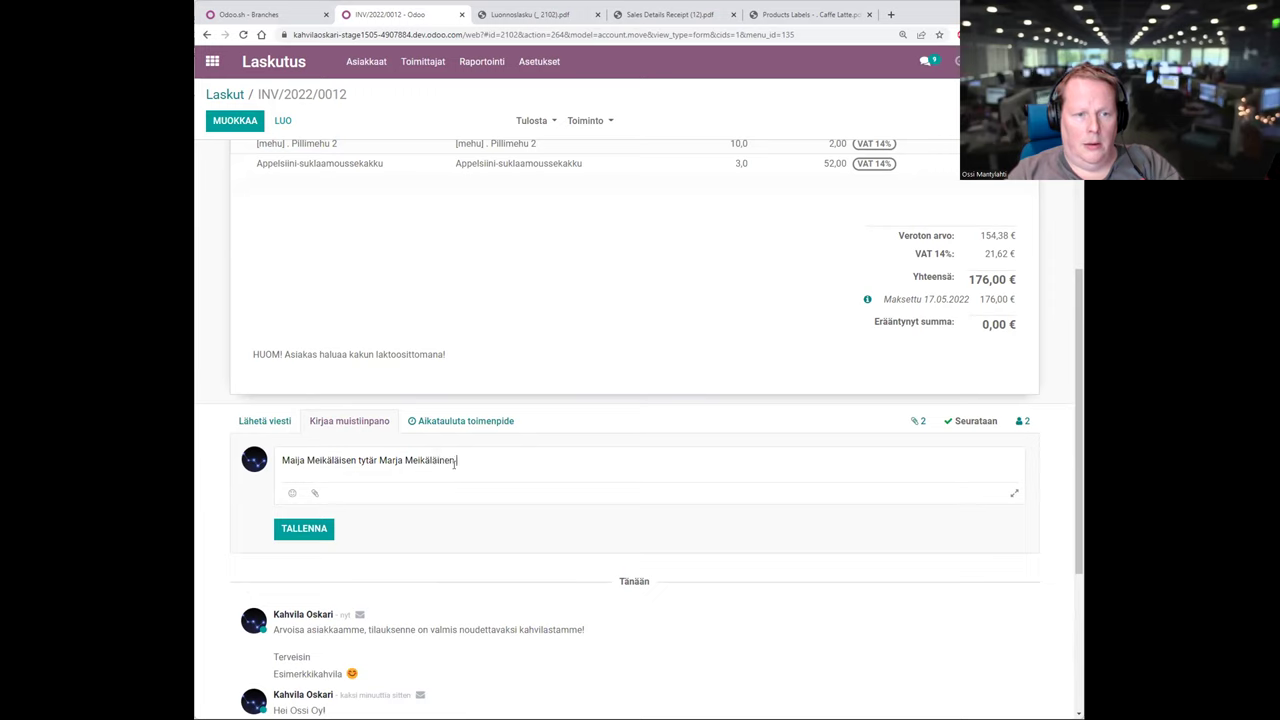
key(BackSpace)
key(BackSpace)
key(BackSpace)
key(BackSpace)
text(taa )
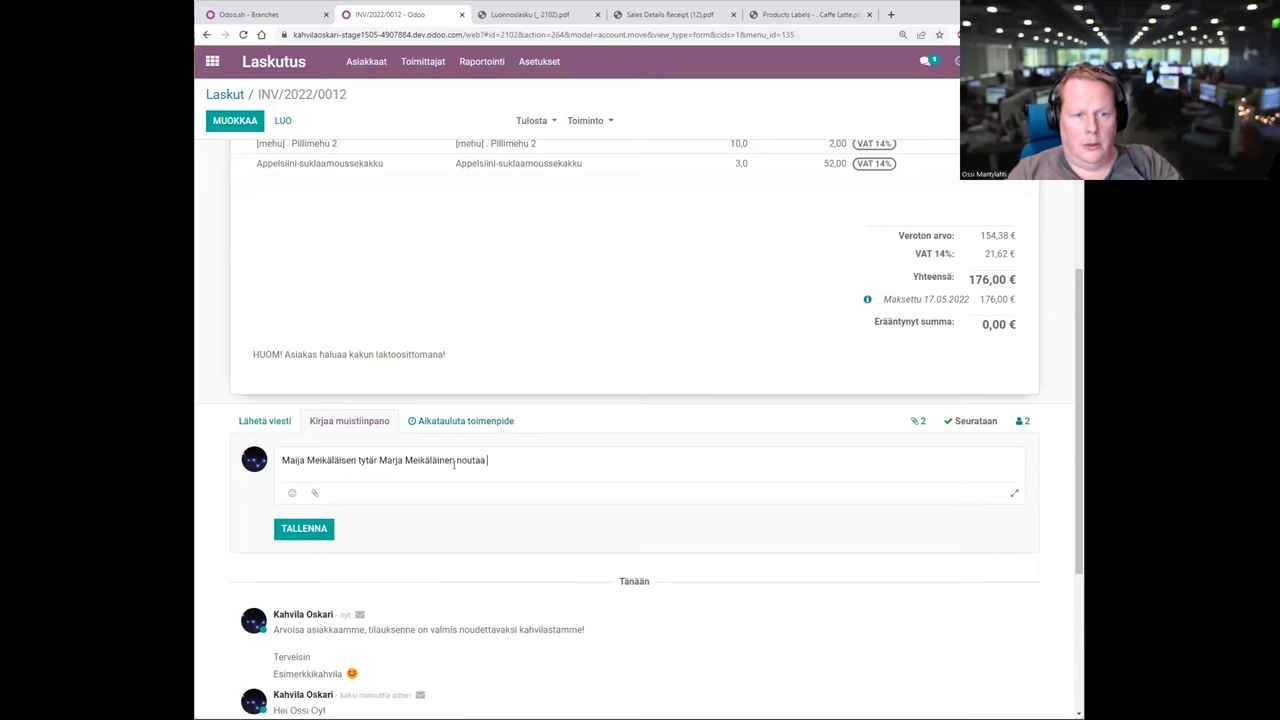
text(kaku. . Tilaus on jo maksettu.)
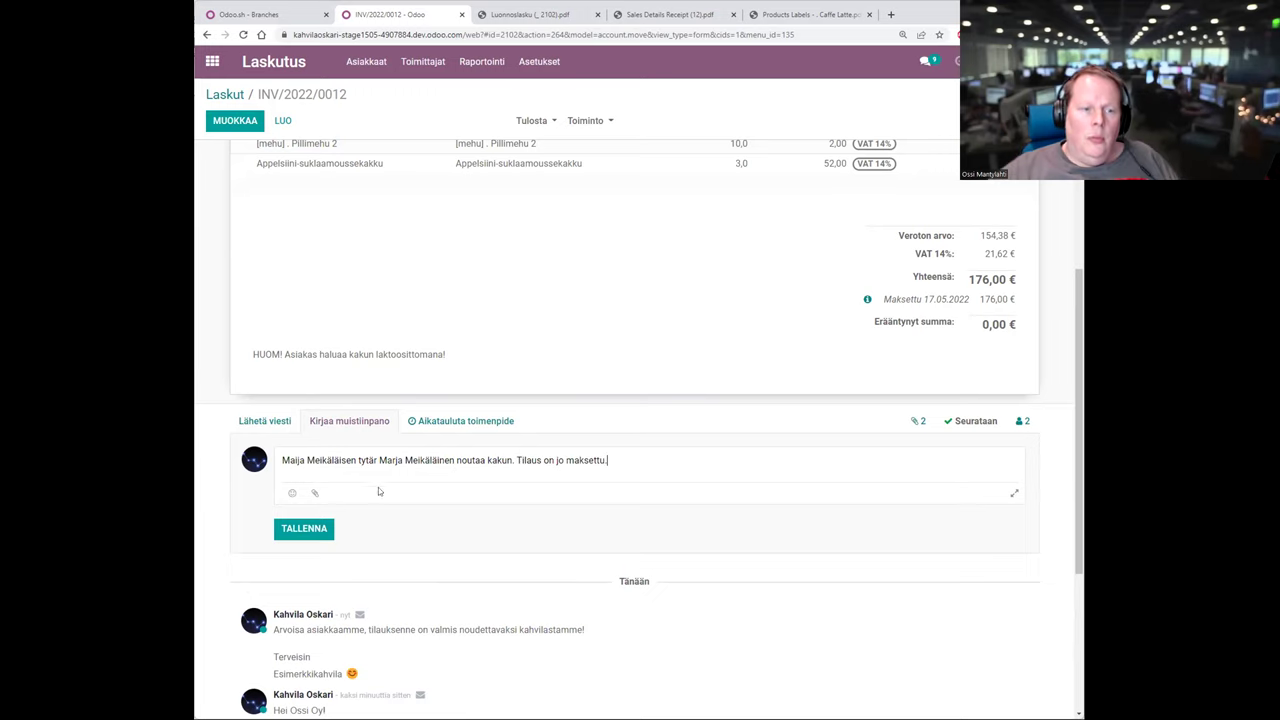
click(304, 528)
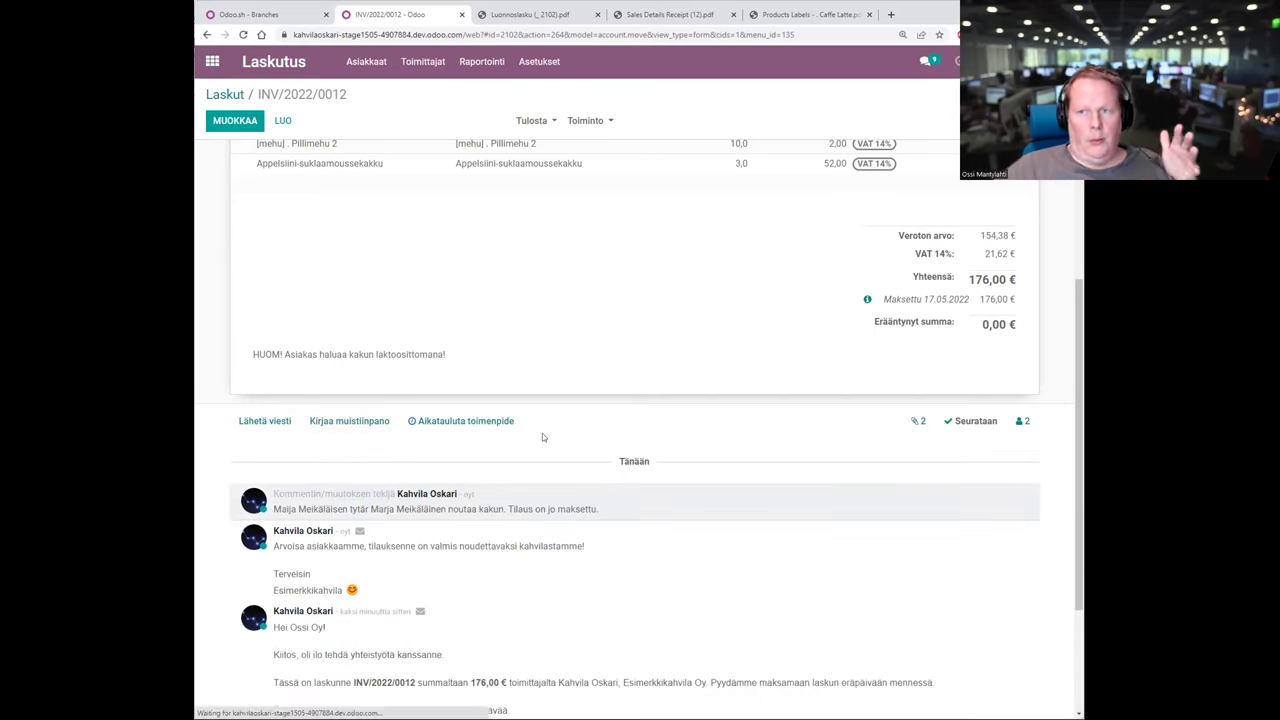